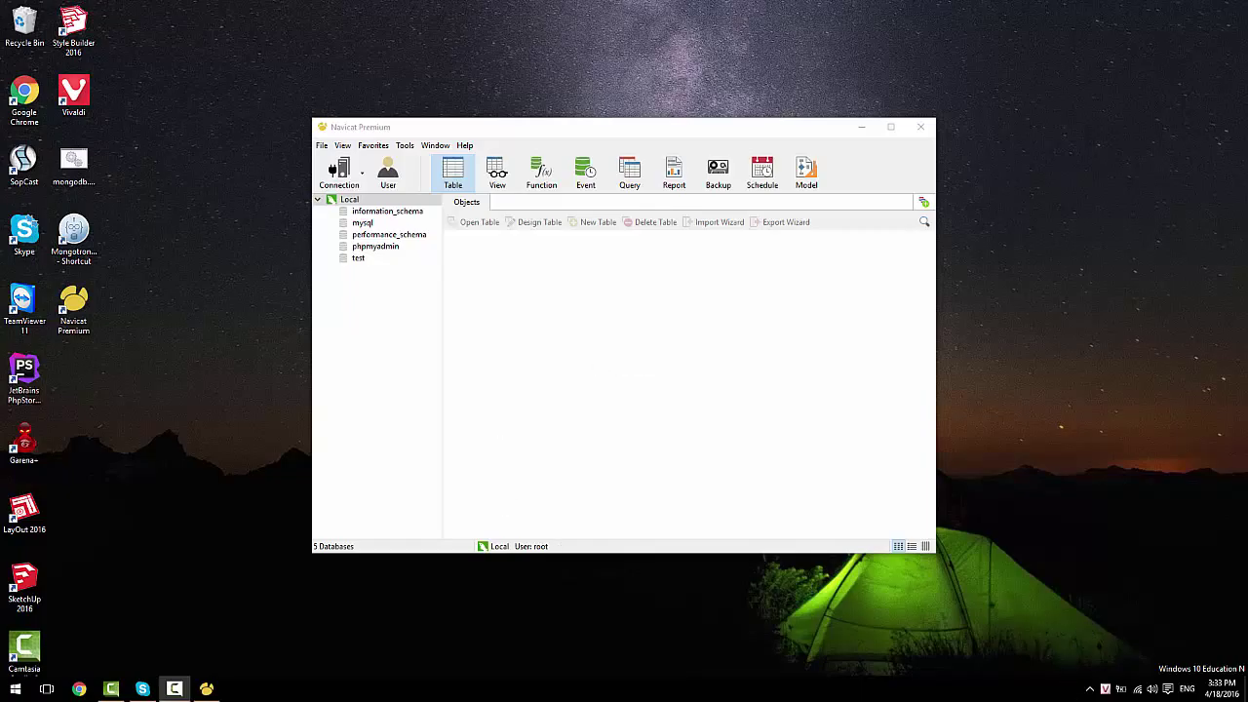
Step: Check the XAMPP control panel, then return to Navicat and move its window up and left
click(1090, 688)
click(1116, 637)
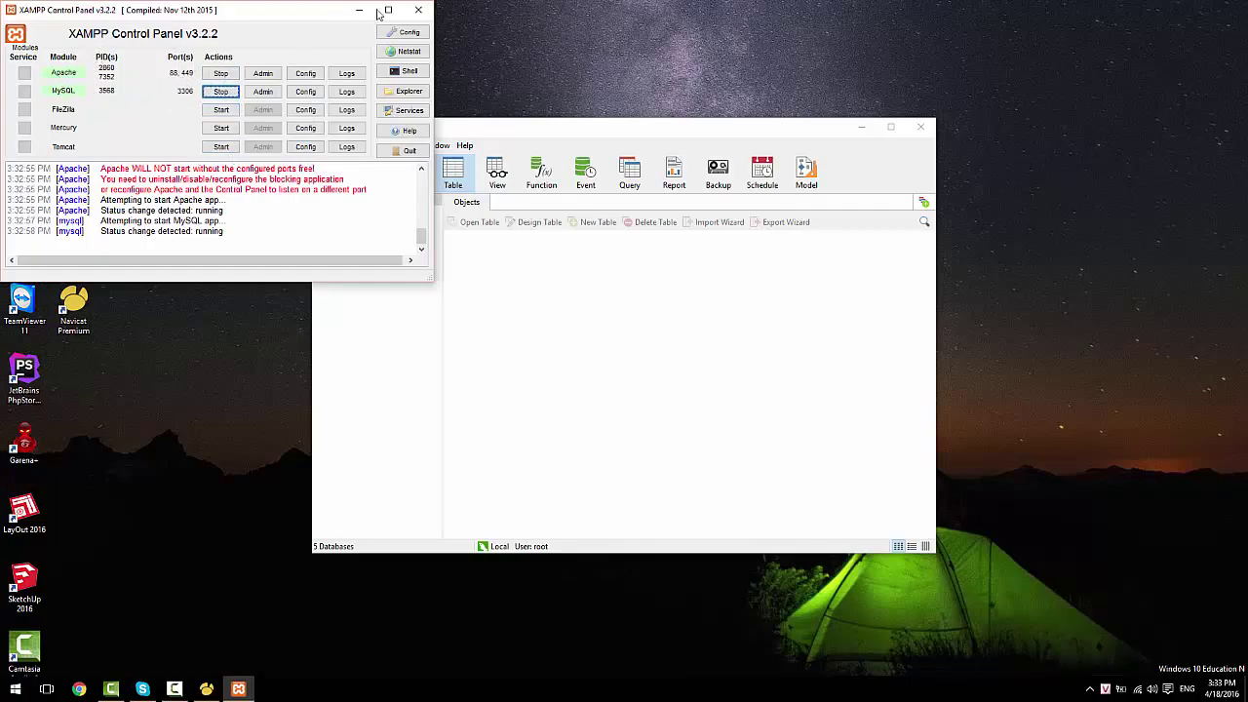
click(419, 10)
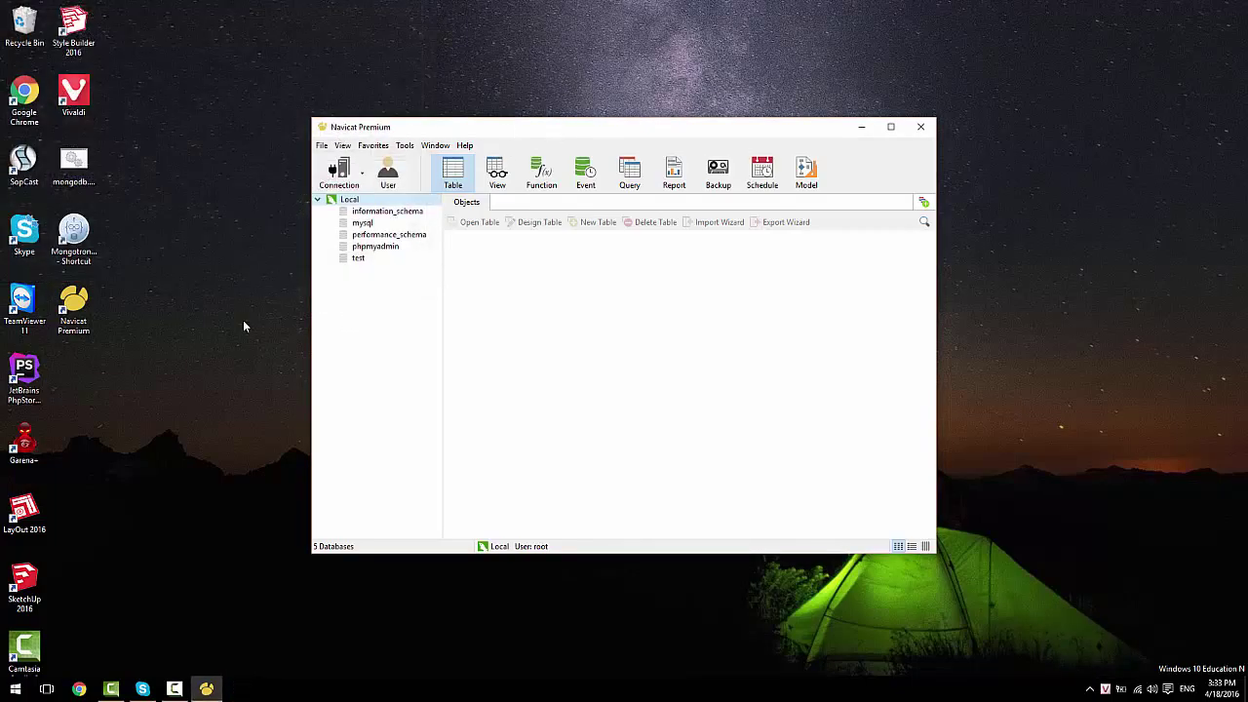
drag(481, 128, 356, 84)
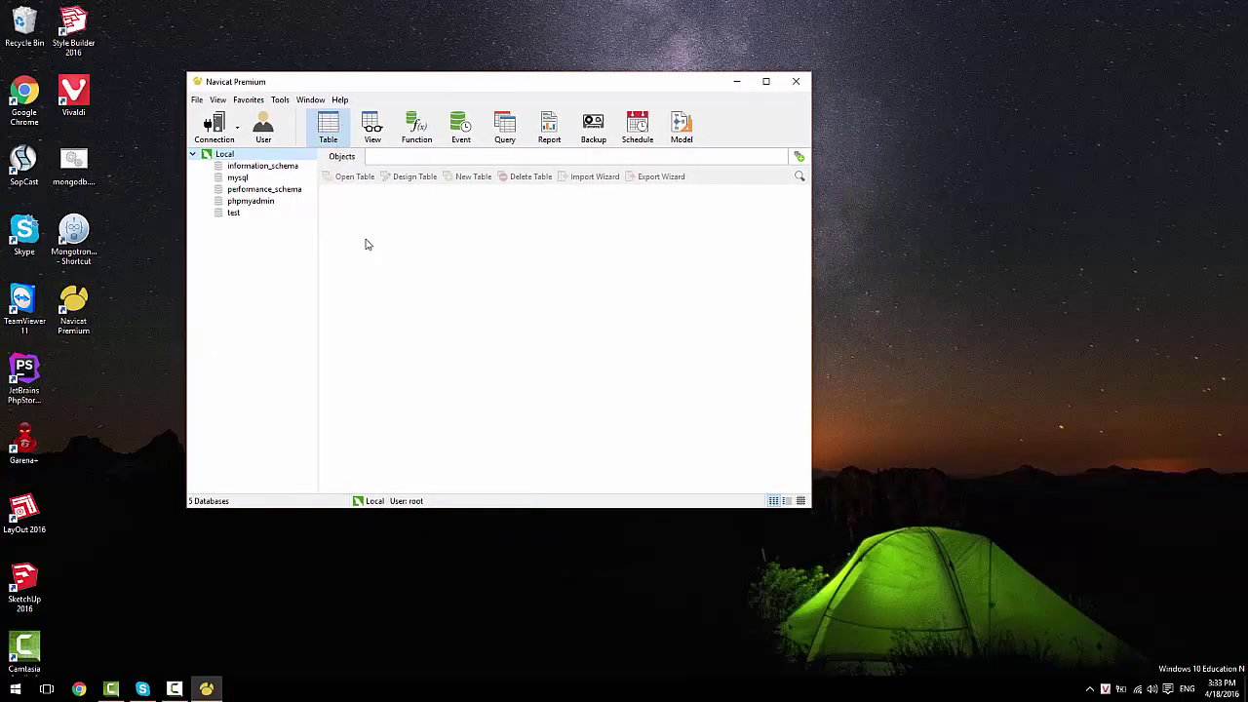
Step: Create database poly_php1 on Local with utf8 -- UTF-8 Unicode and utf8_general_ci collation
right_click(244, 159)
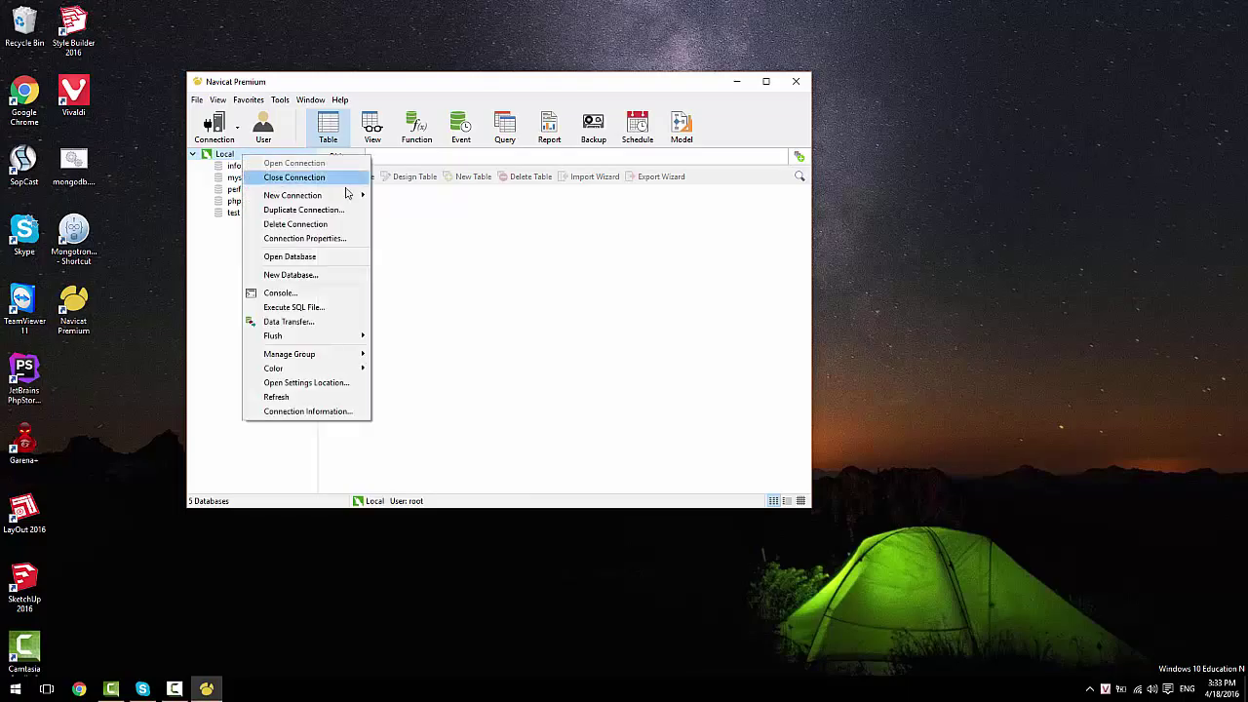
click(310, 275)
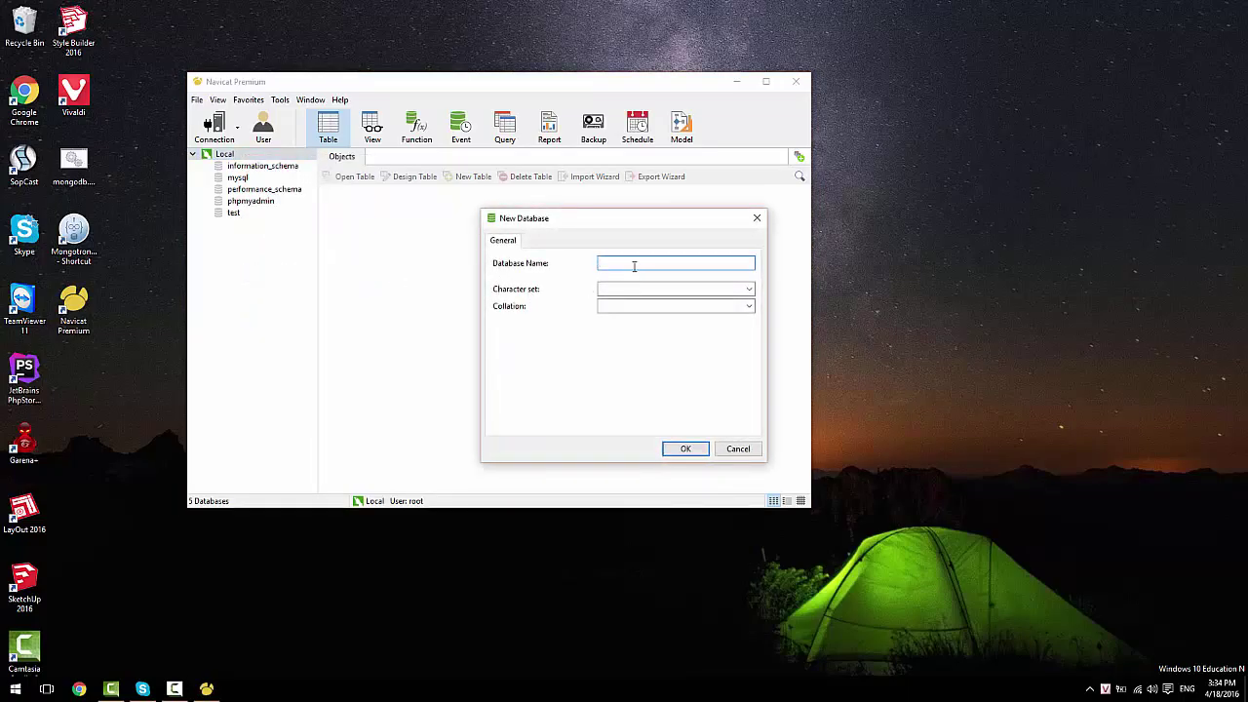
text(Pc)
text(ly_php)
click(652, 287)
text(ut)
key(Down)
key(Down)
key(Down)
key(Down)
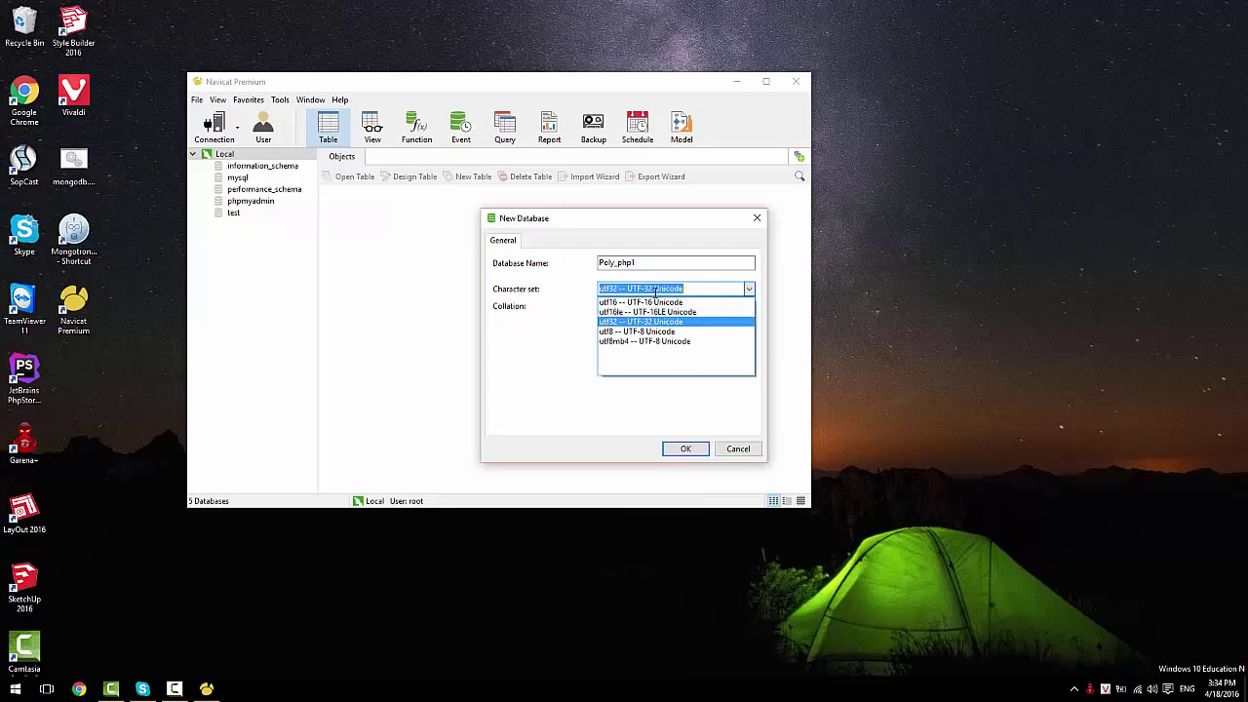
key(Return)
key(Tab)
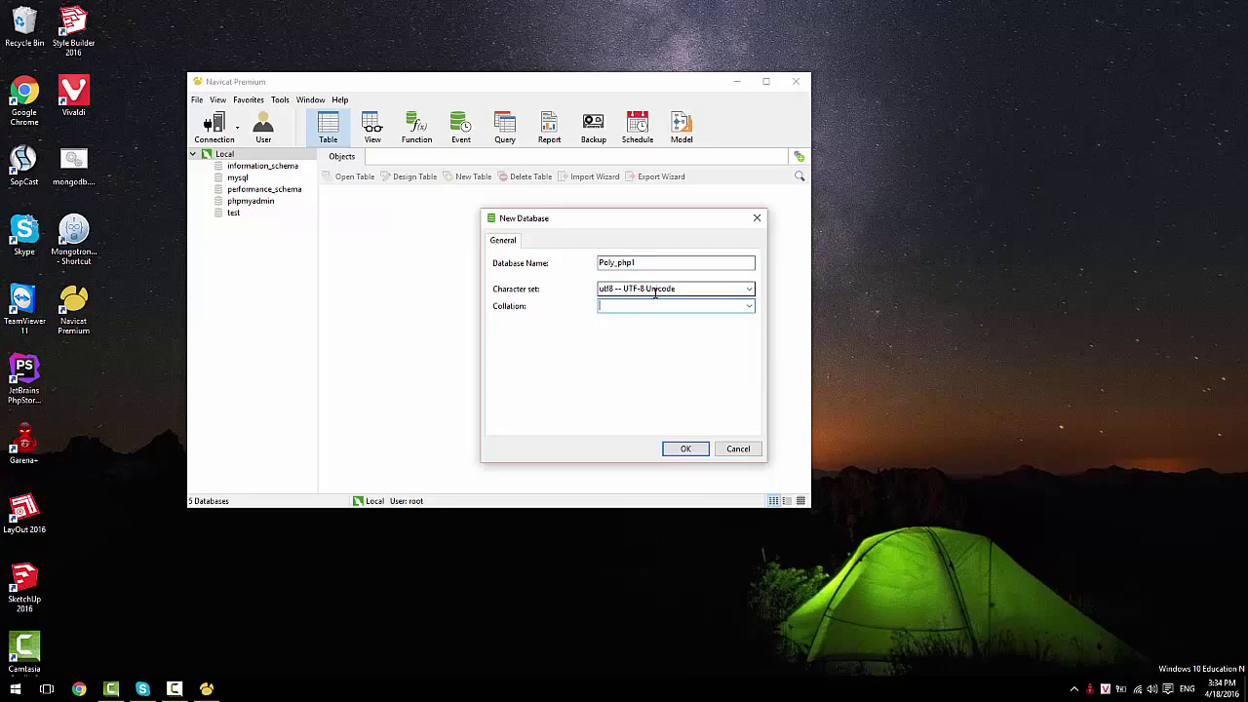
text(utf)
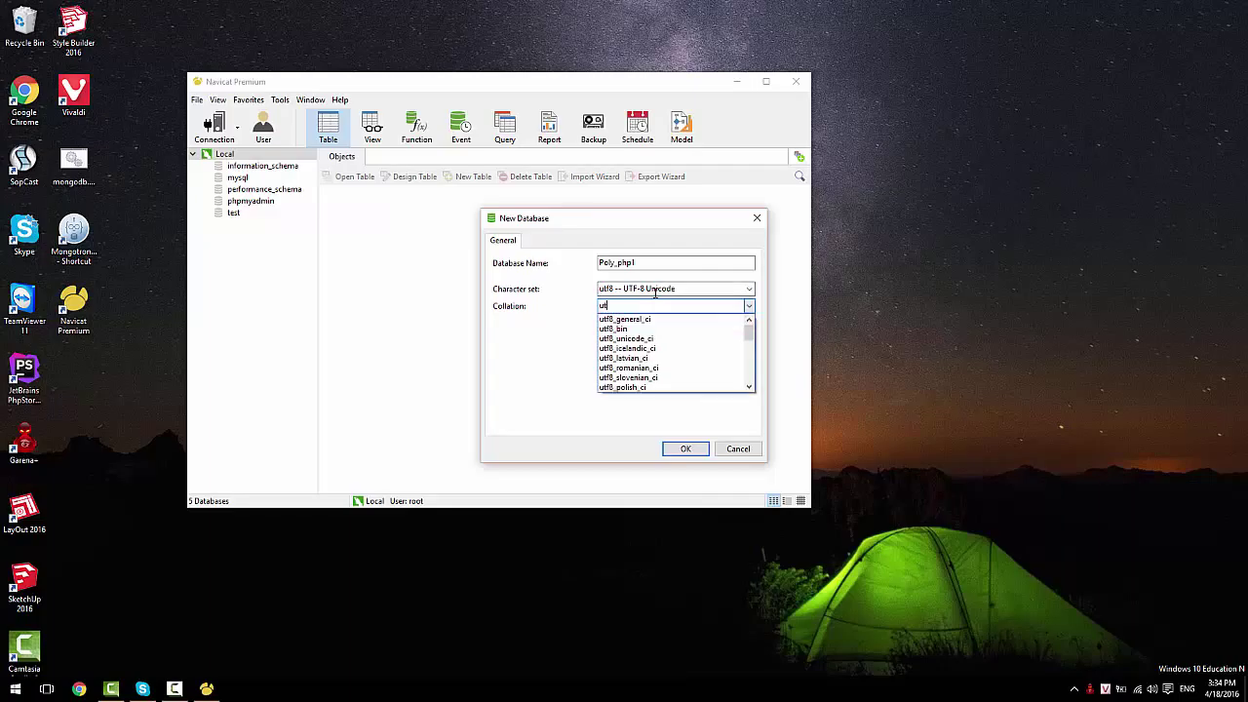
key(Down)
key(Return)
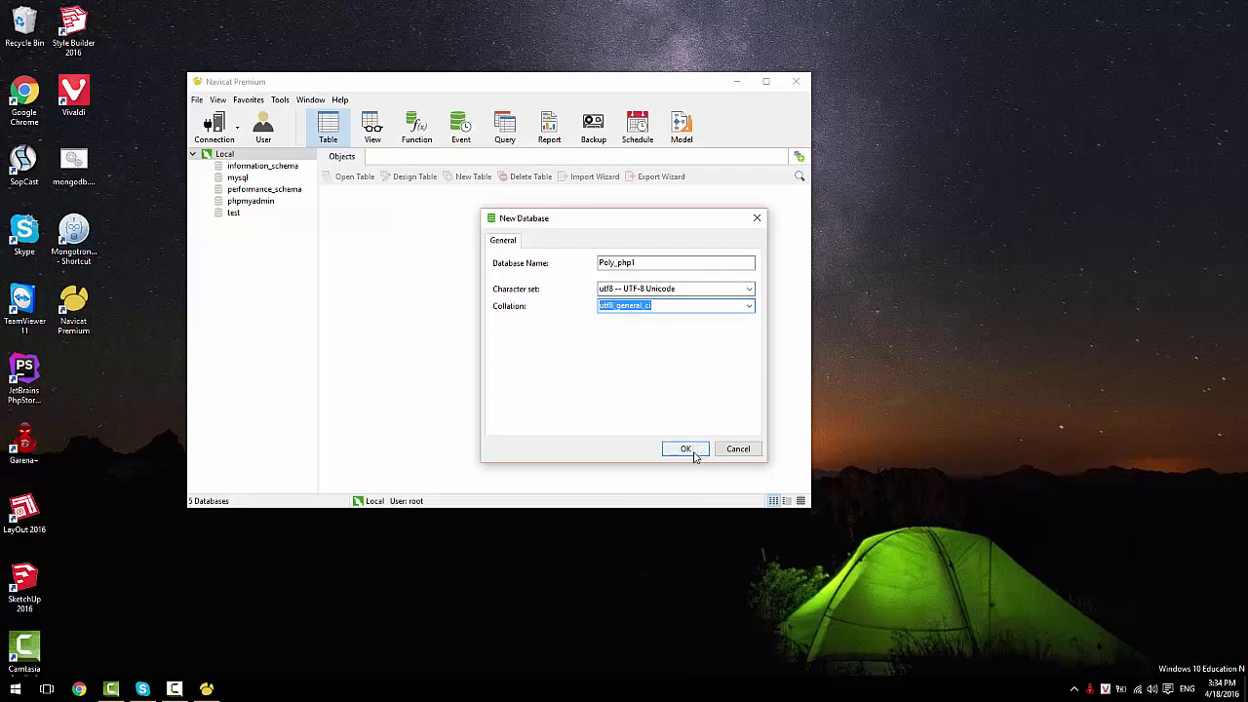
click(685, 450)
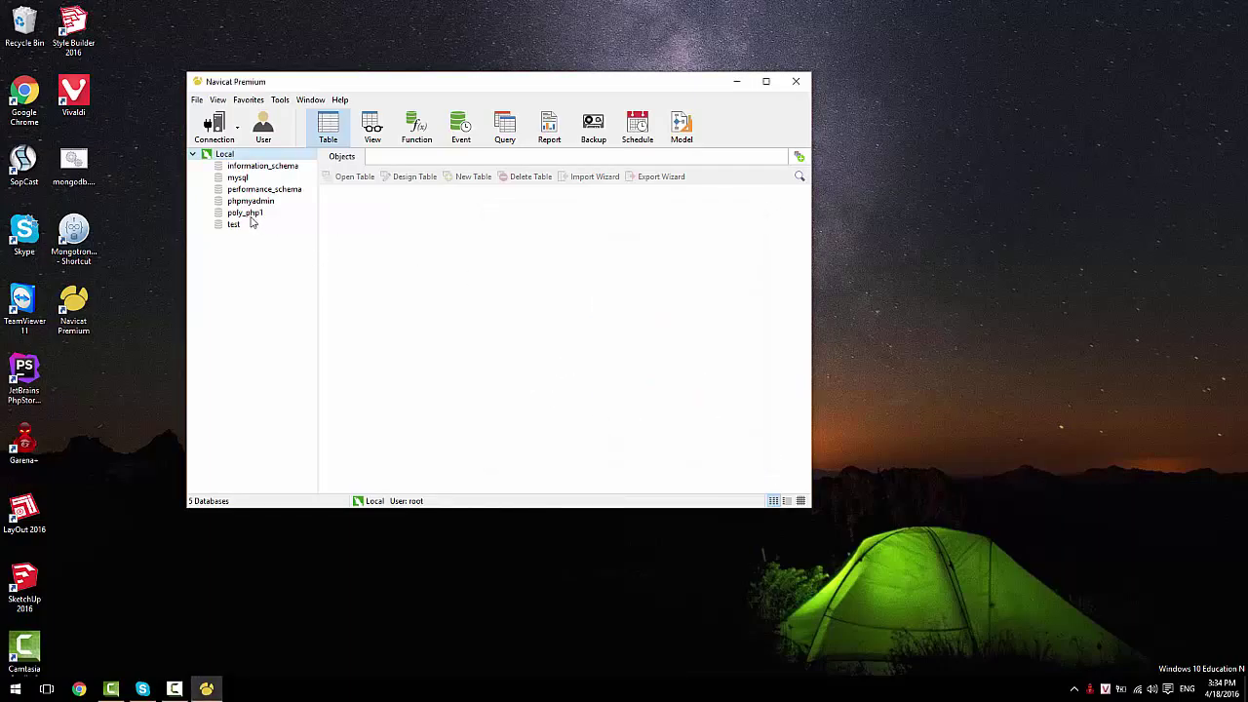
Step: Open poly_php1 and start a new table; an early save fails with a no-columns error
double_click(251, 212)
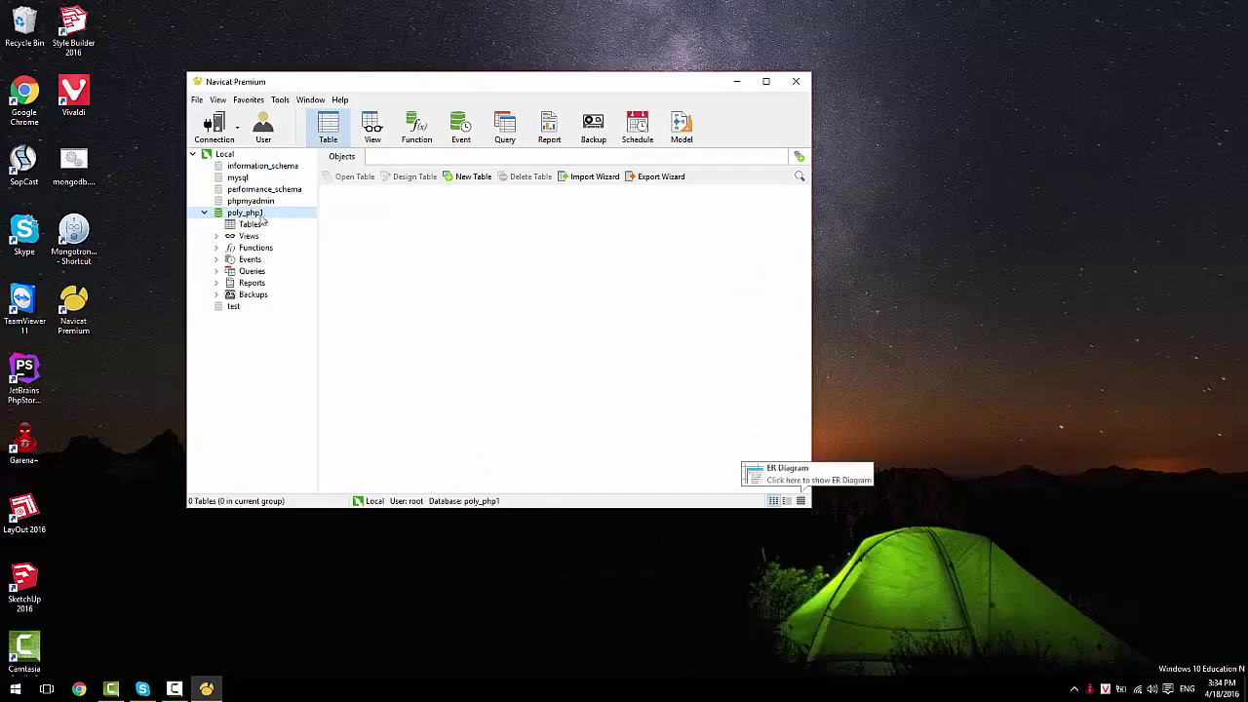
click(472, 183)
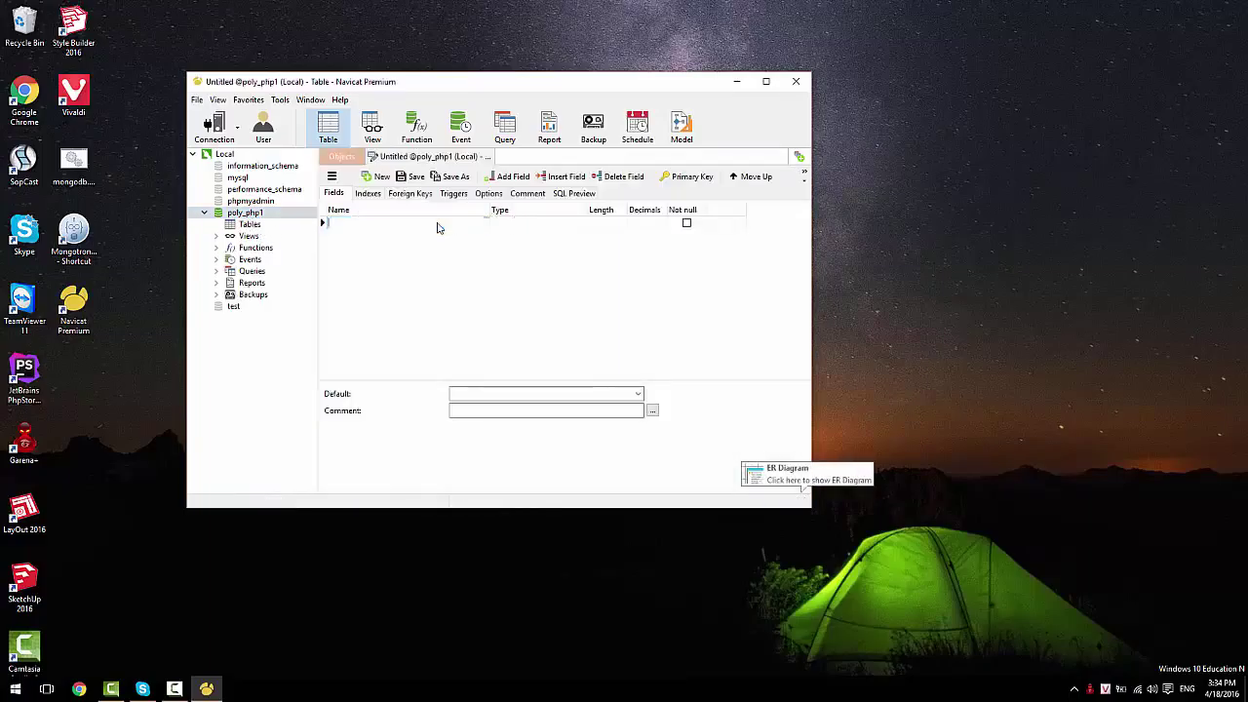
key(ctrl+s)
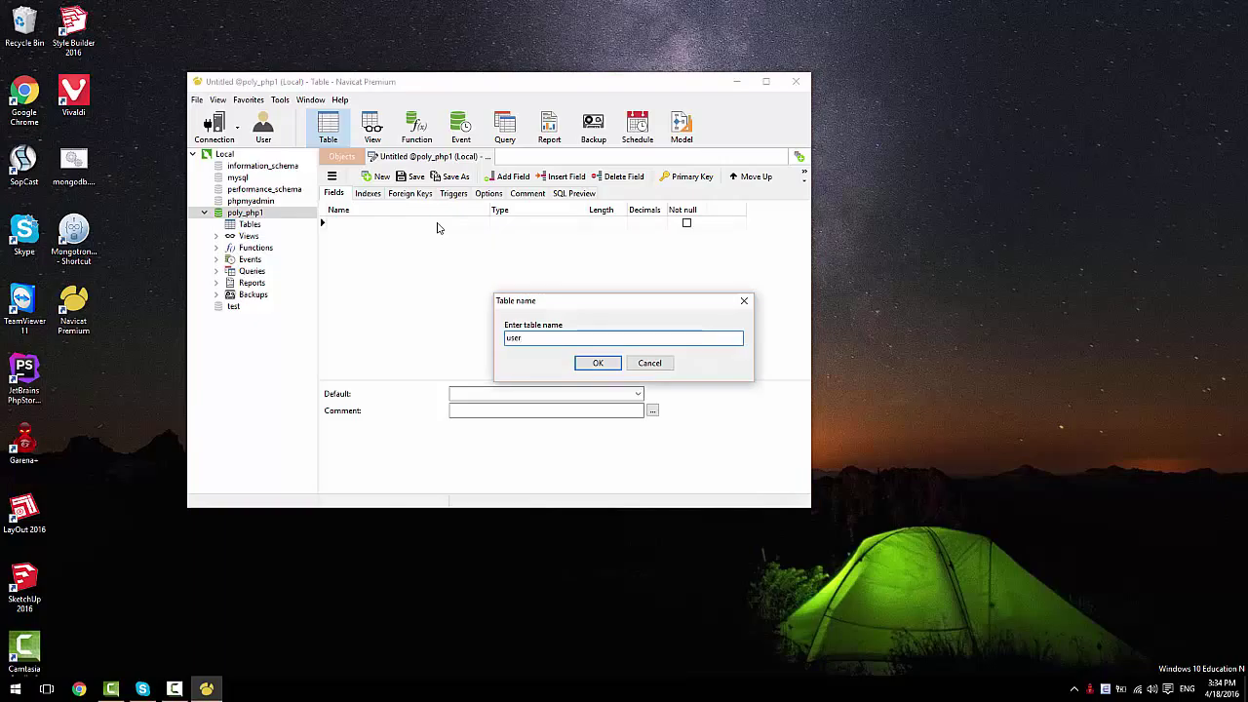
key(Return)
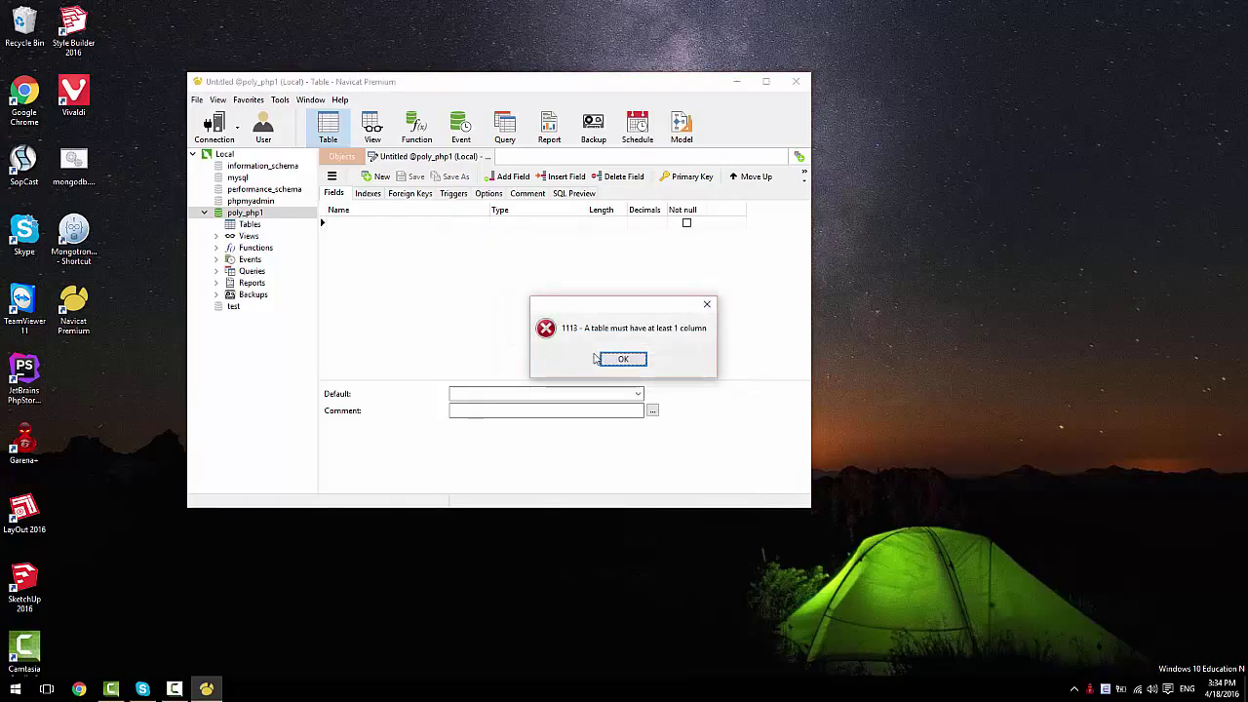
click(623, 359)
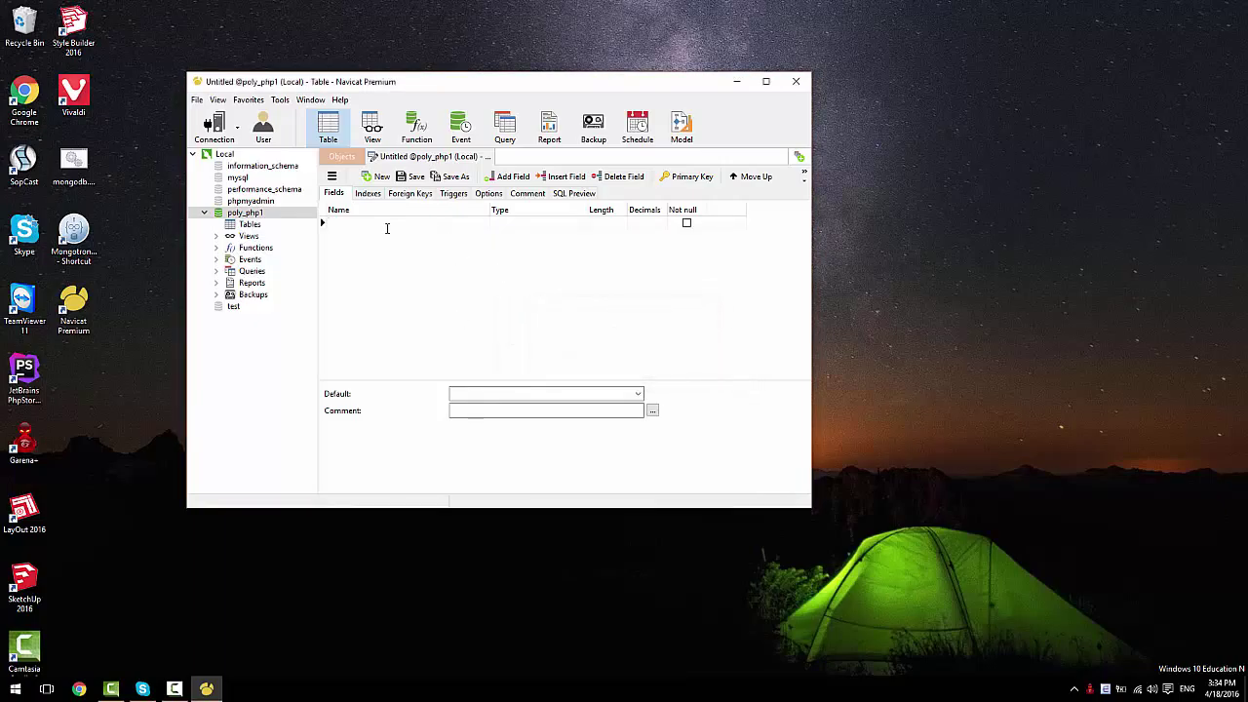
Step: Add an id primary-key field and a username varchar field of length 255
text(i)
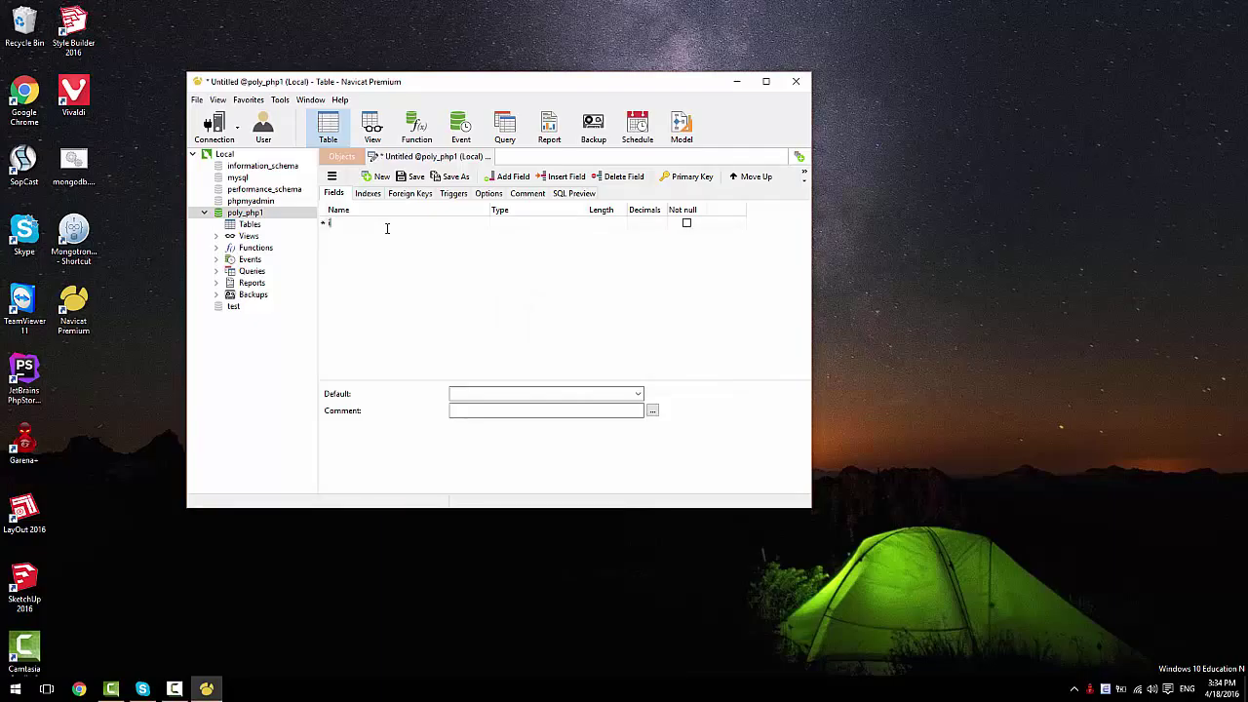
key(Tab)
key(Tab)
key(Tab)
key(Tab)
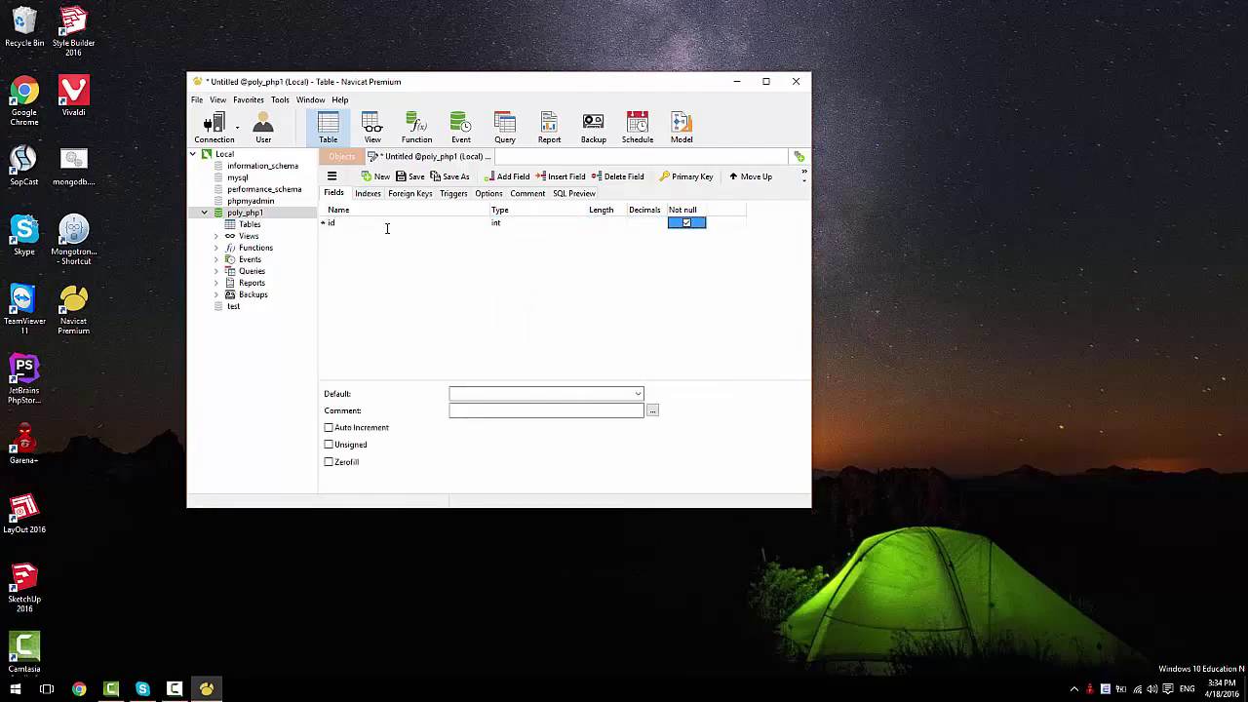
key(Tab)
key(space)
key(Tab)
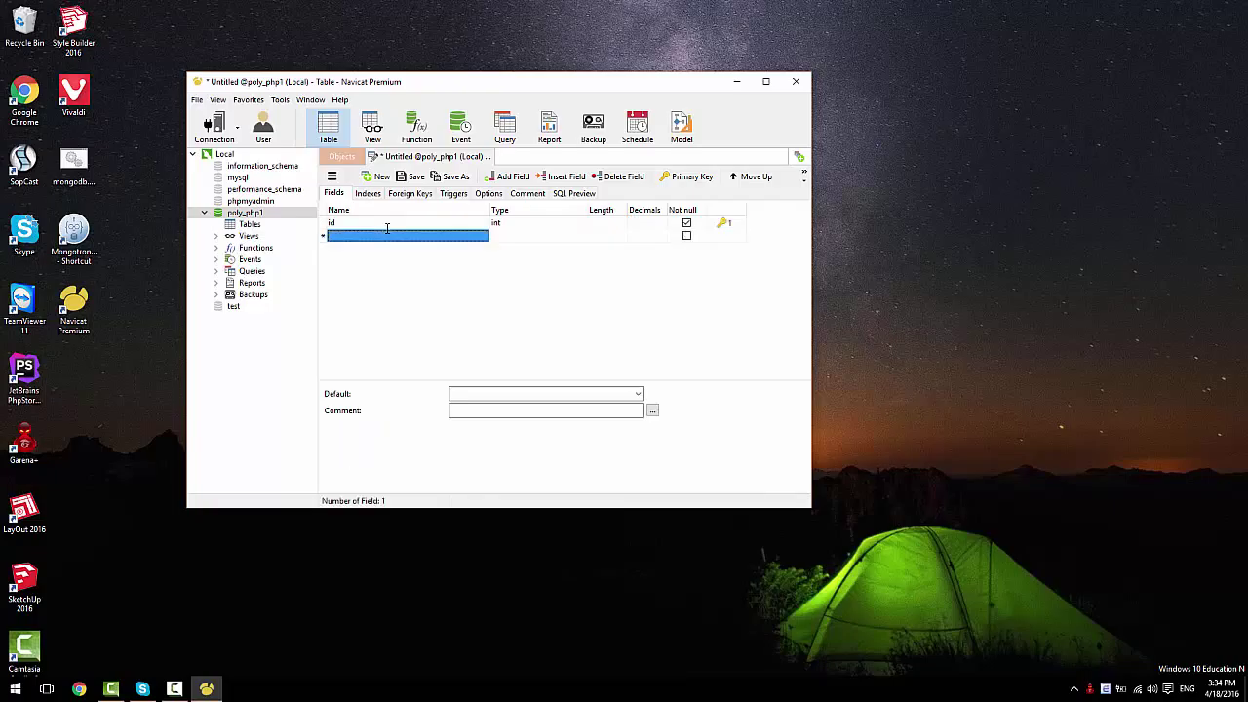
text(username)
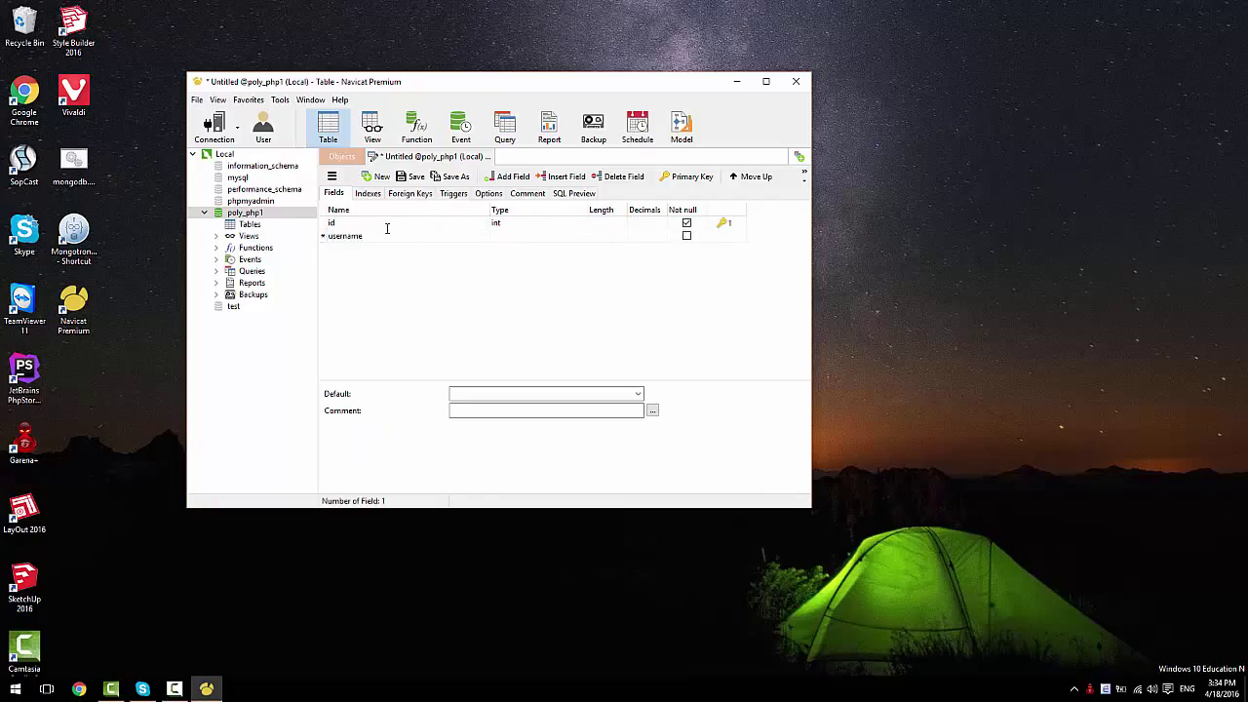
key(Tab)
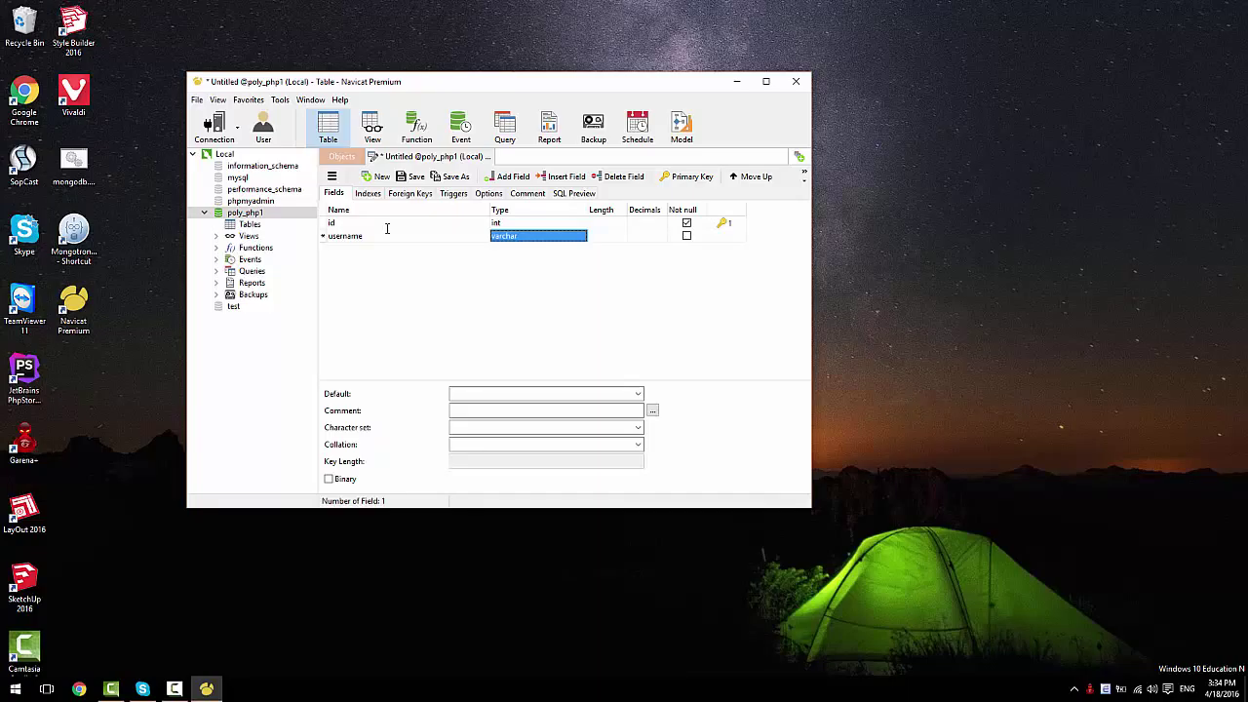
key(Tab)
text(255)
key(Tab)
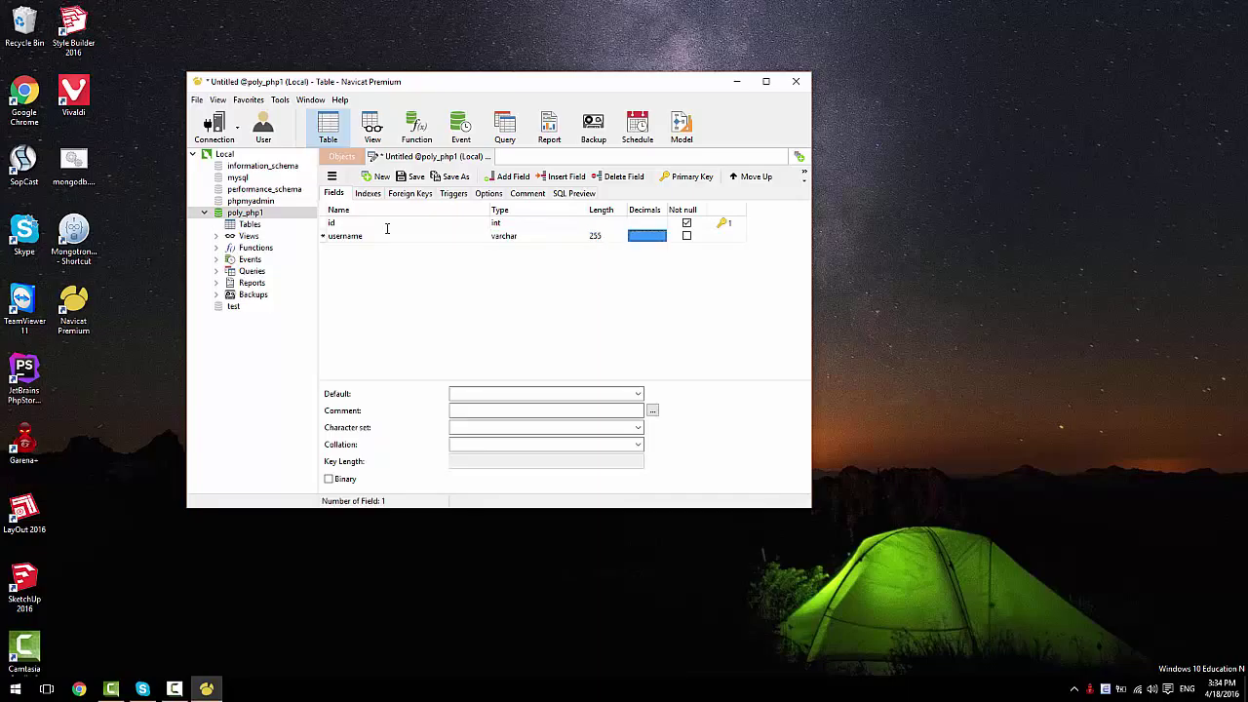
key(Tab)
key(Tab)
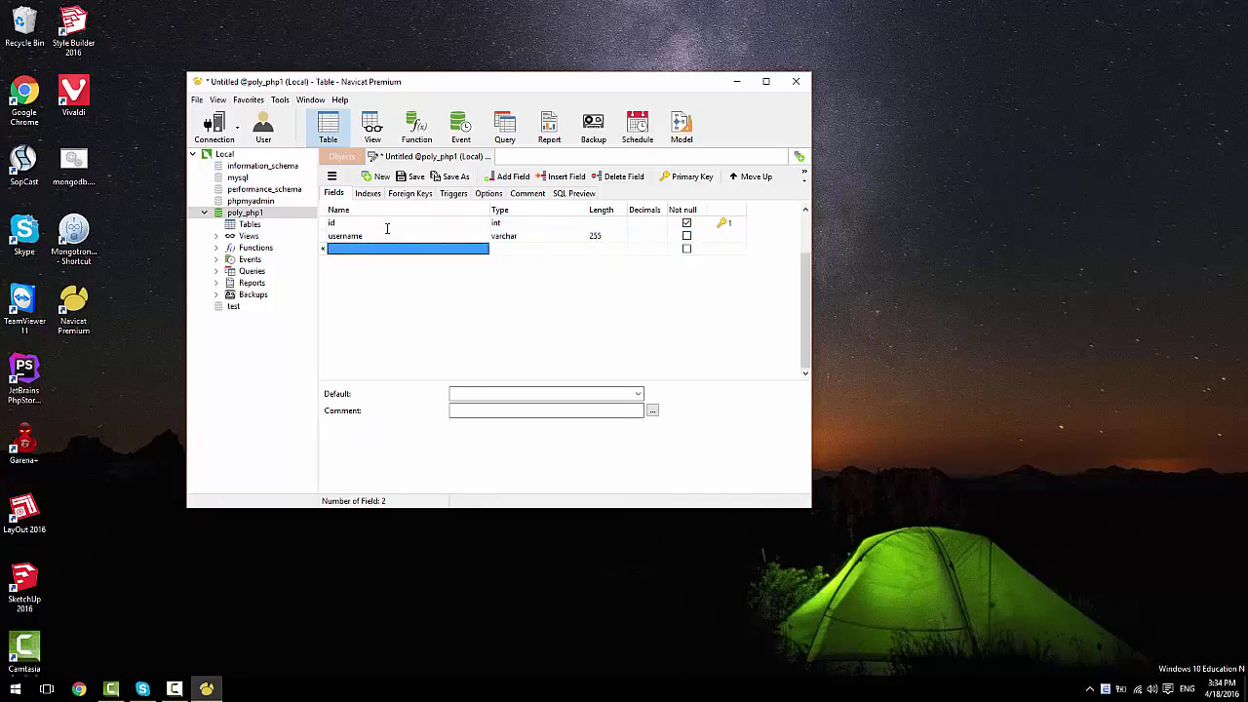
Step: Add password and email fields, each length 255, and save the table
text(password)
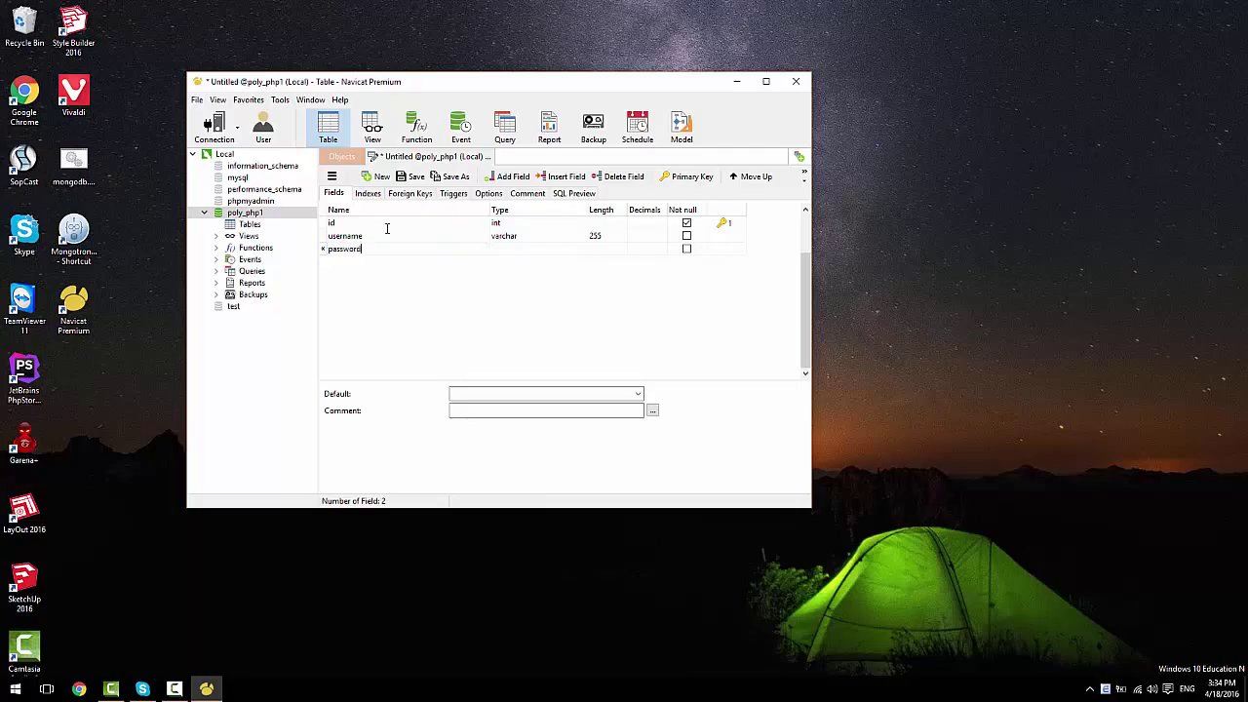
key(Tab)
key(Tab)
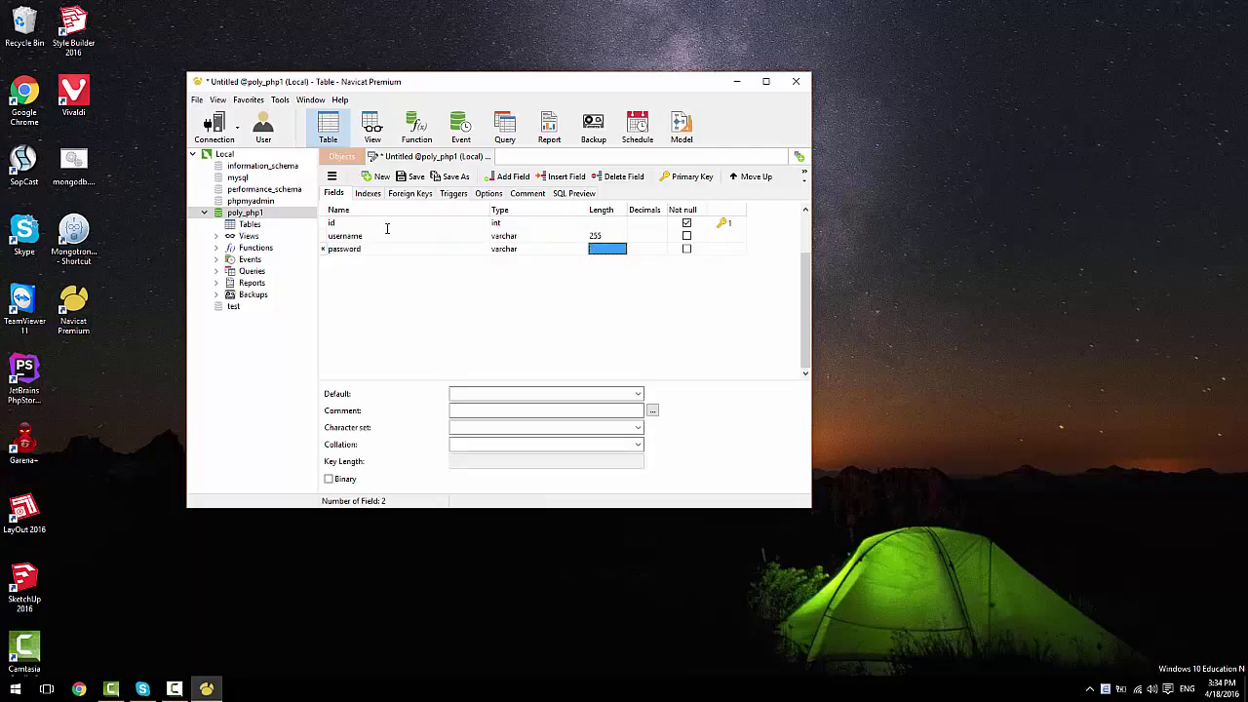
text(255)
key(Tab)
key(Tab)
key(Tab)
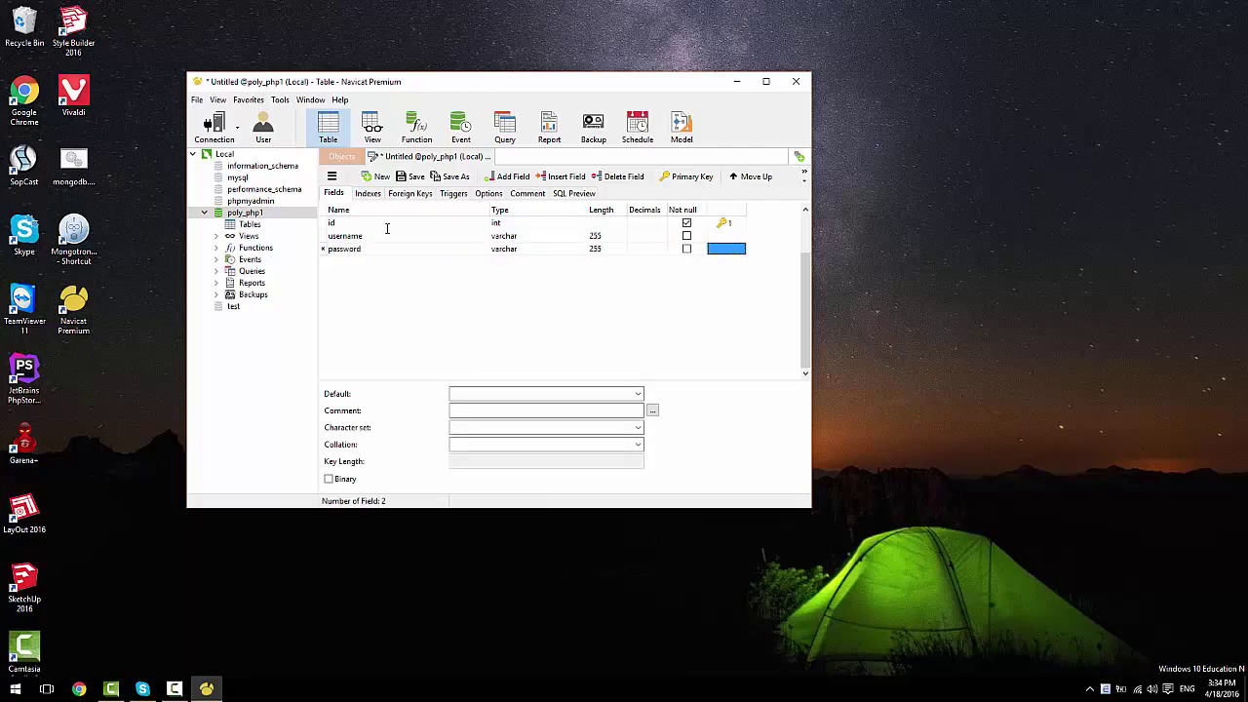
key(Tab)
text(em)
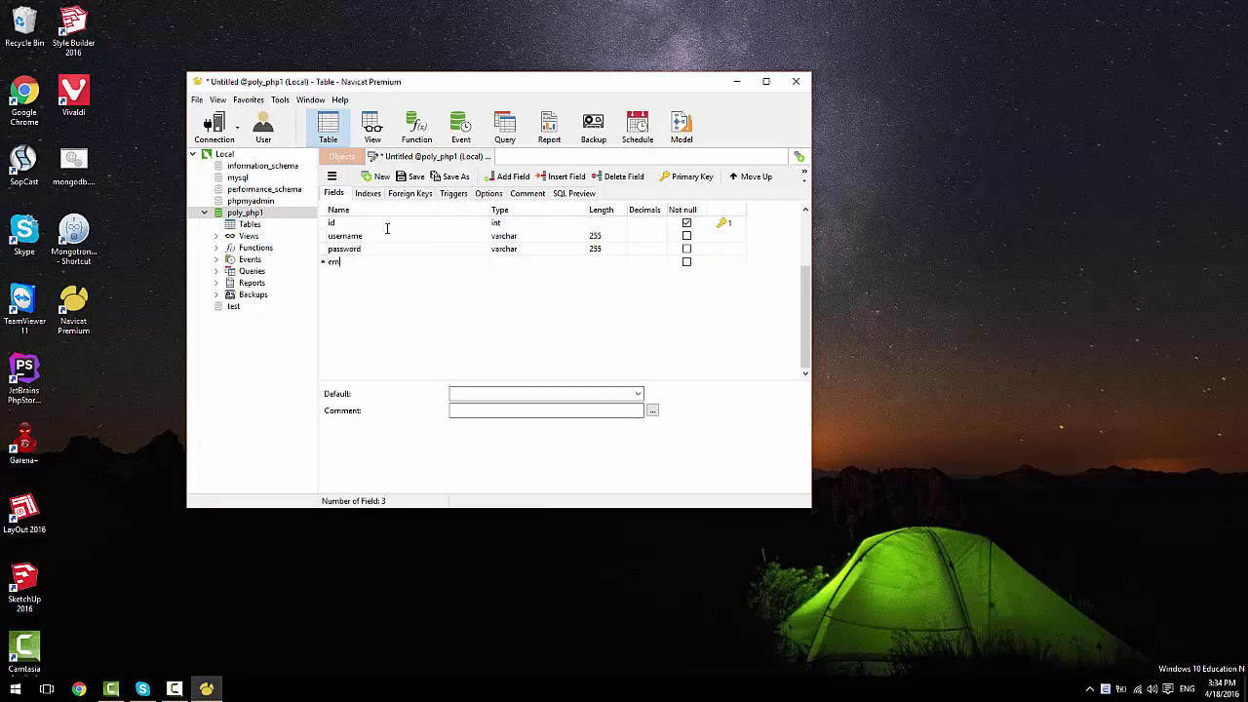
text(ail)
key(Tab)
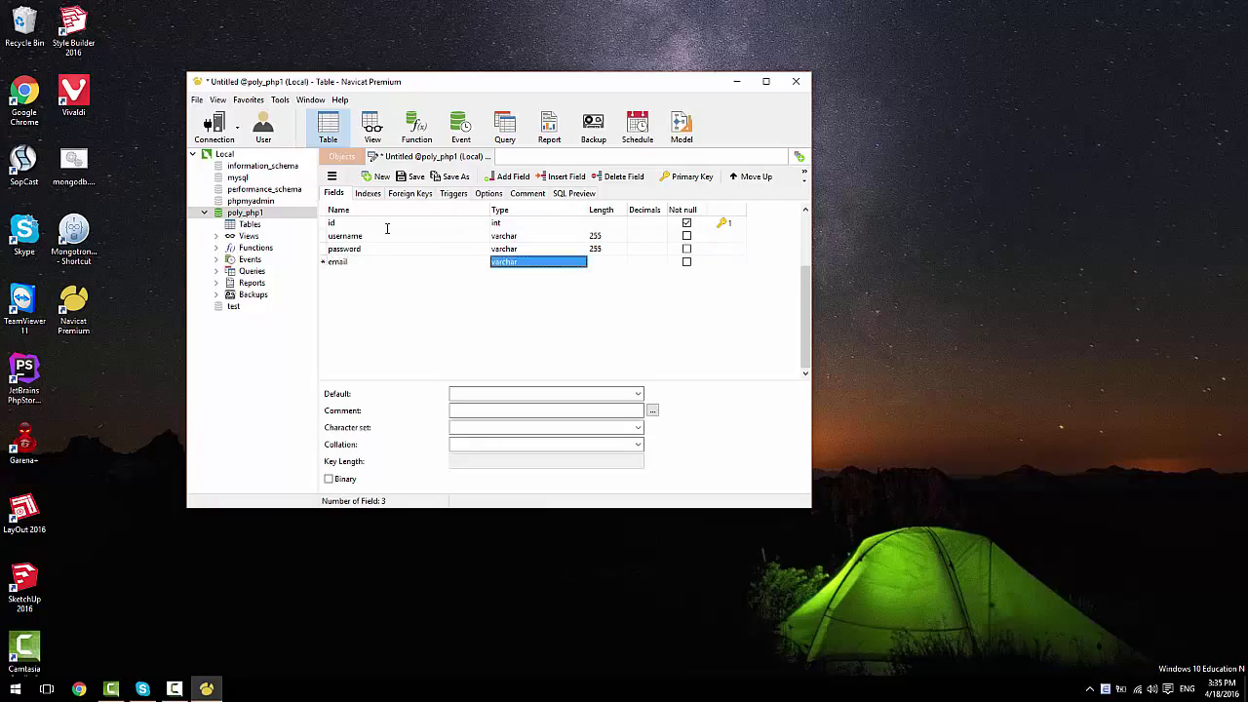
key(Tab)
text(2)
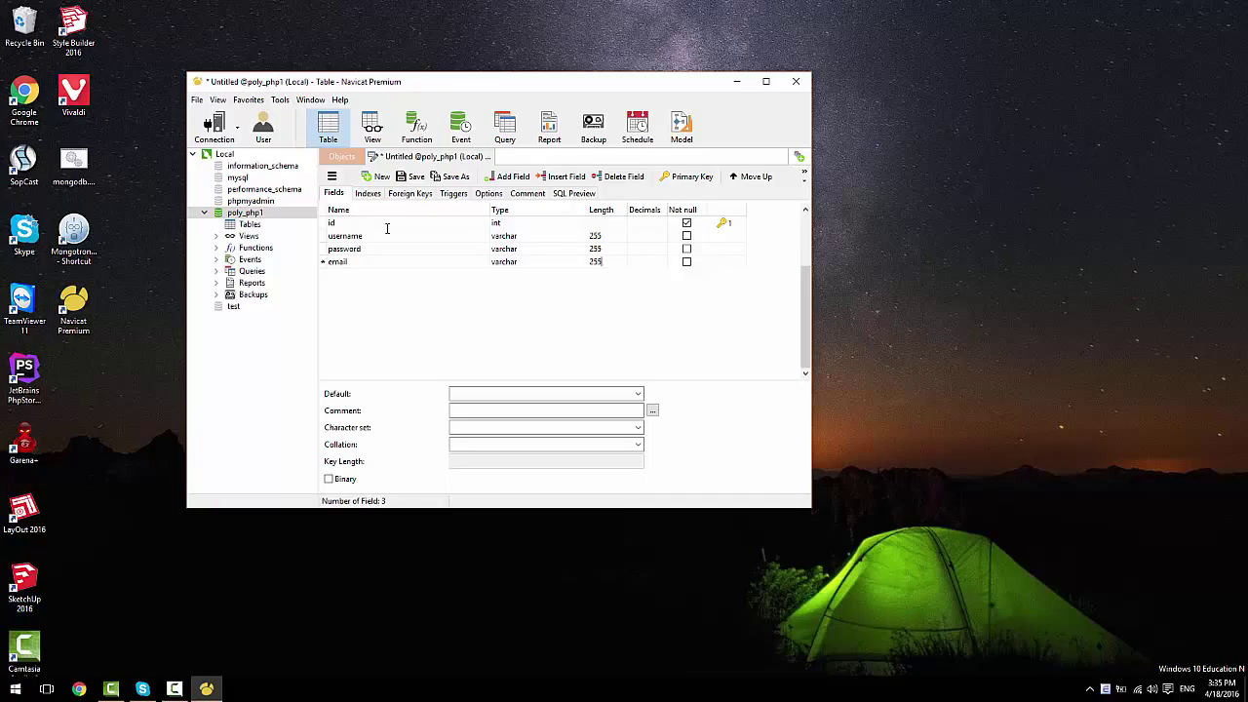
text(55)
key(Tab)
key(ctrl+s)
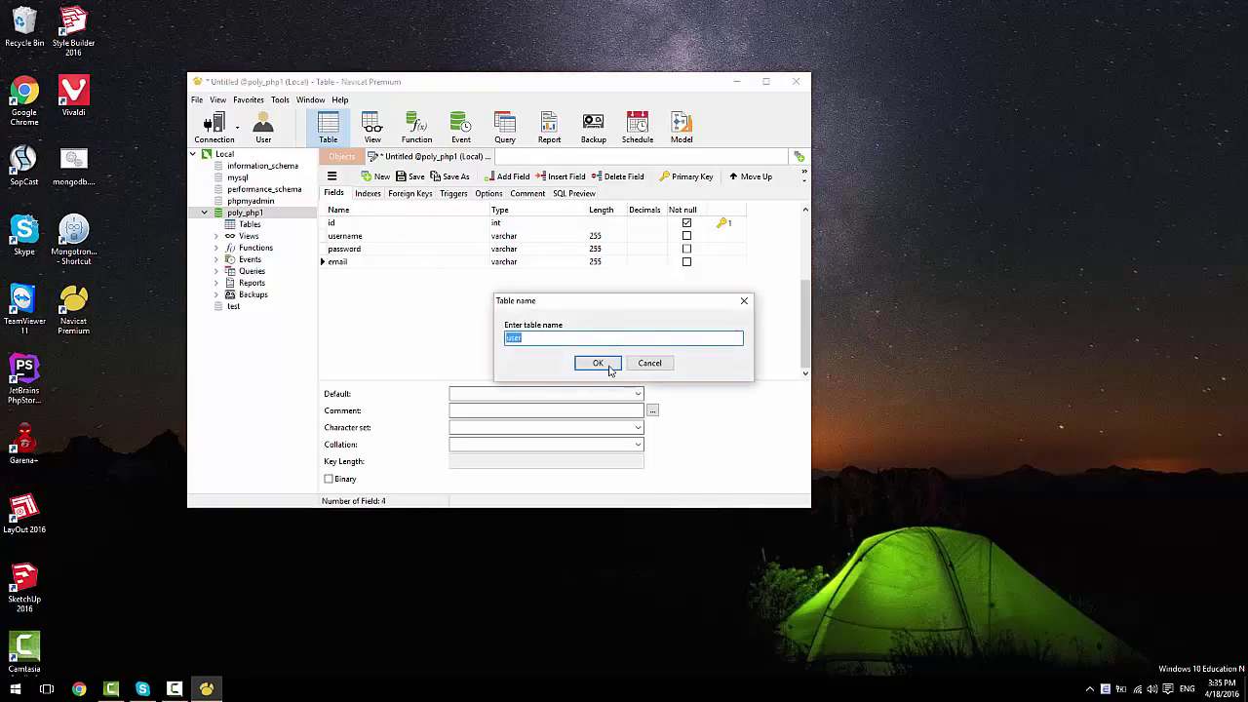
Step: Confirm the table name user and make id auto-increment, then save
click(598, 362)
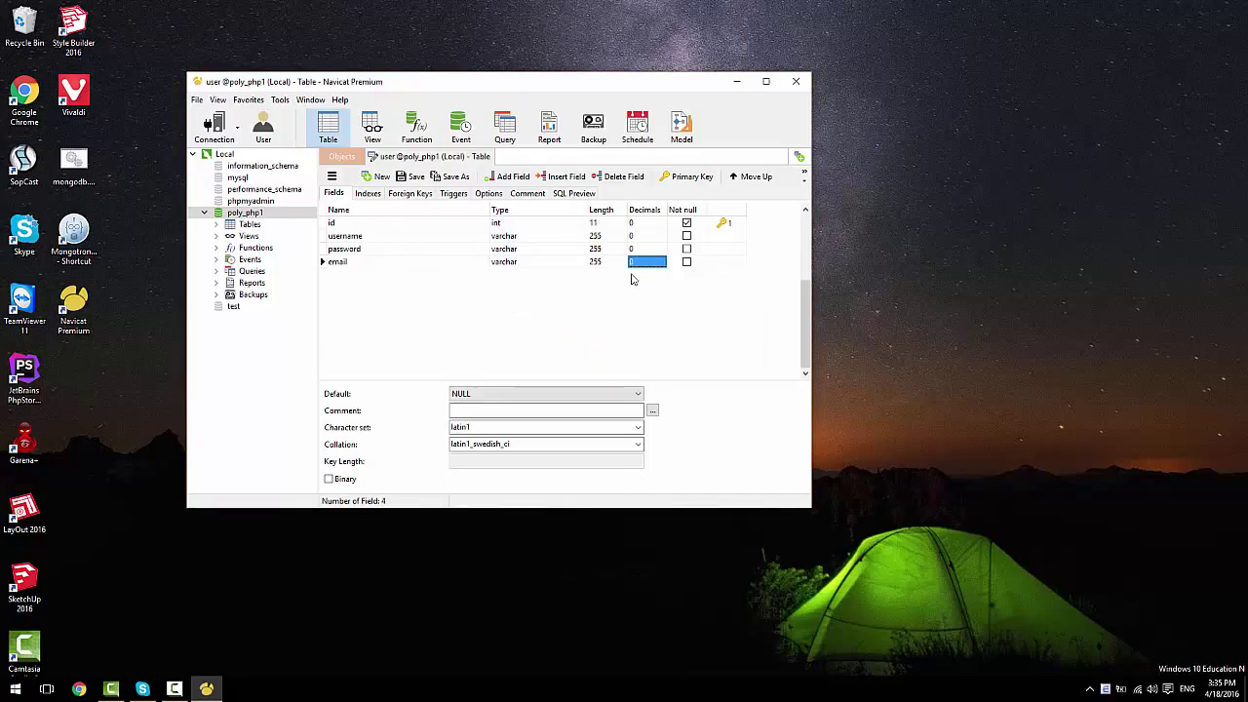
click(727, 225)
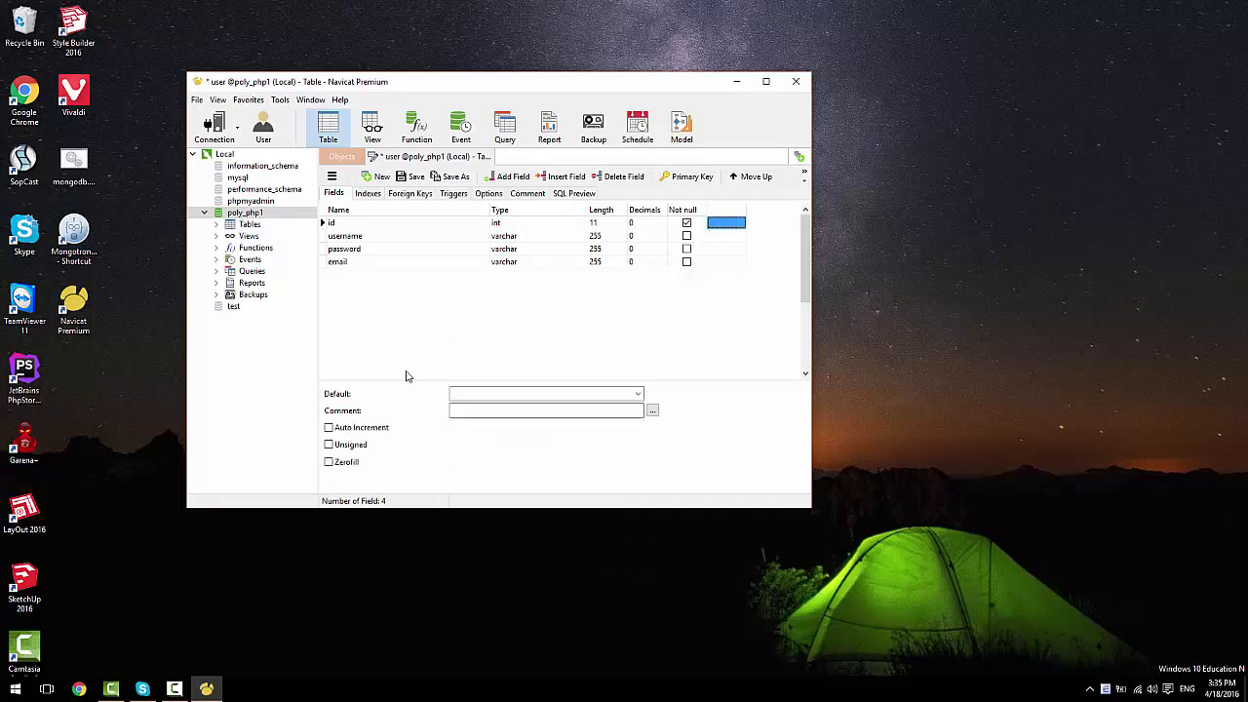
click(362, 429)
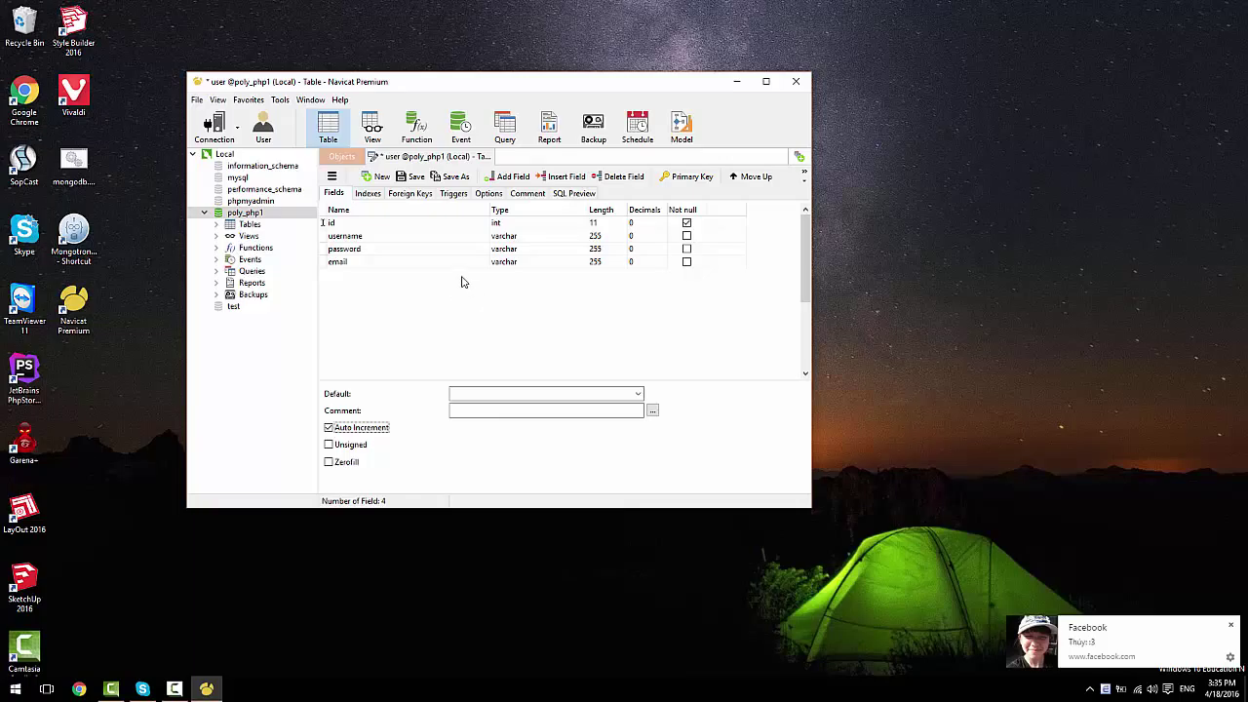
key(ctrl+s)
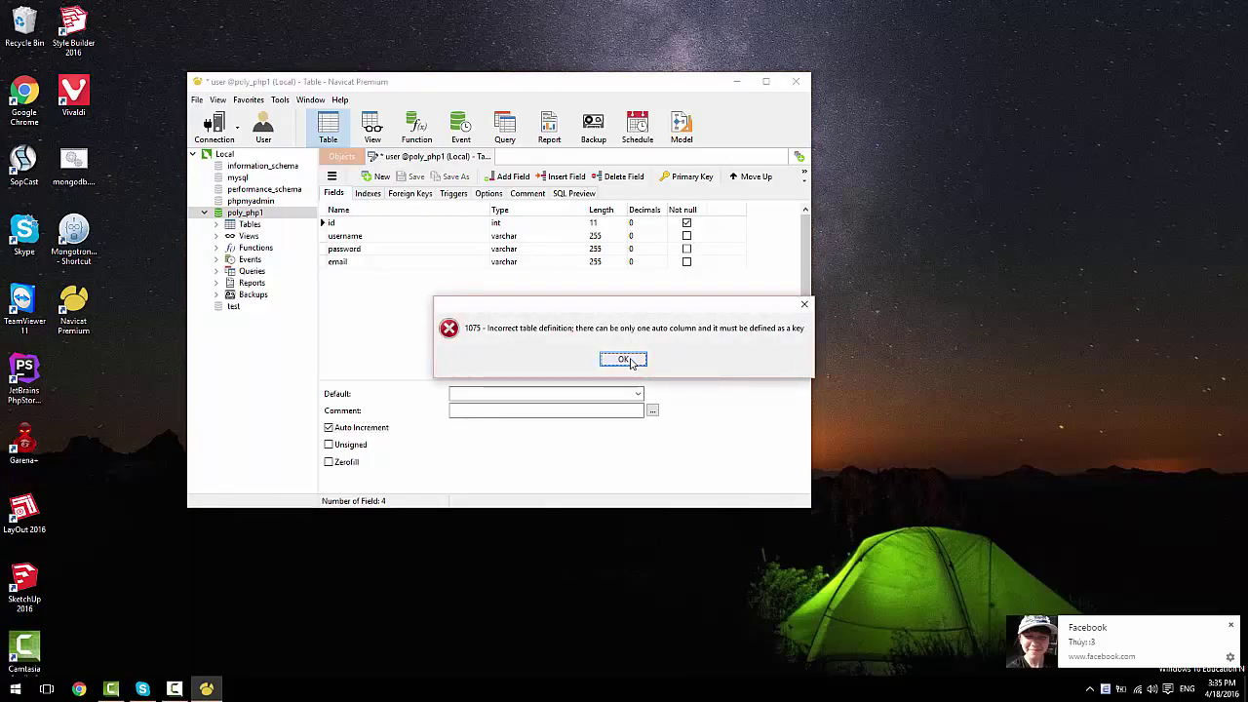
Step: After the auto-column error, make id the primary key, save, and expand poly_php1's Tables
click(630, 360)
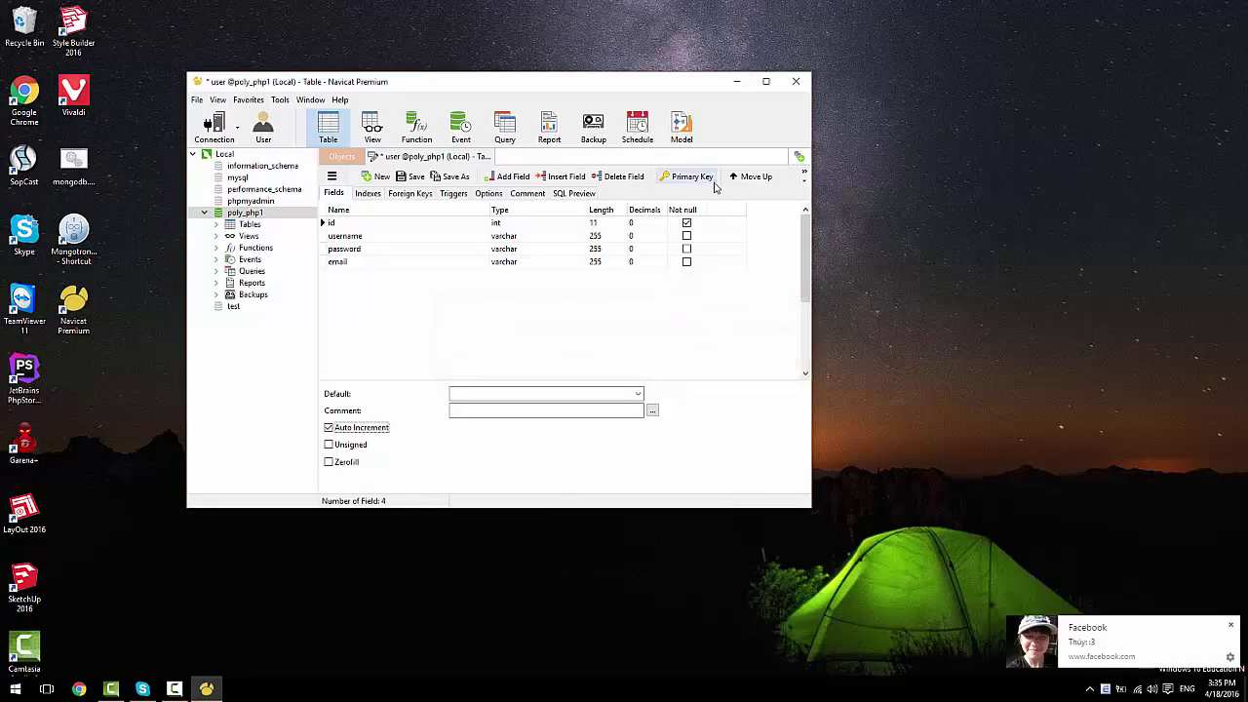
click(735, 220)
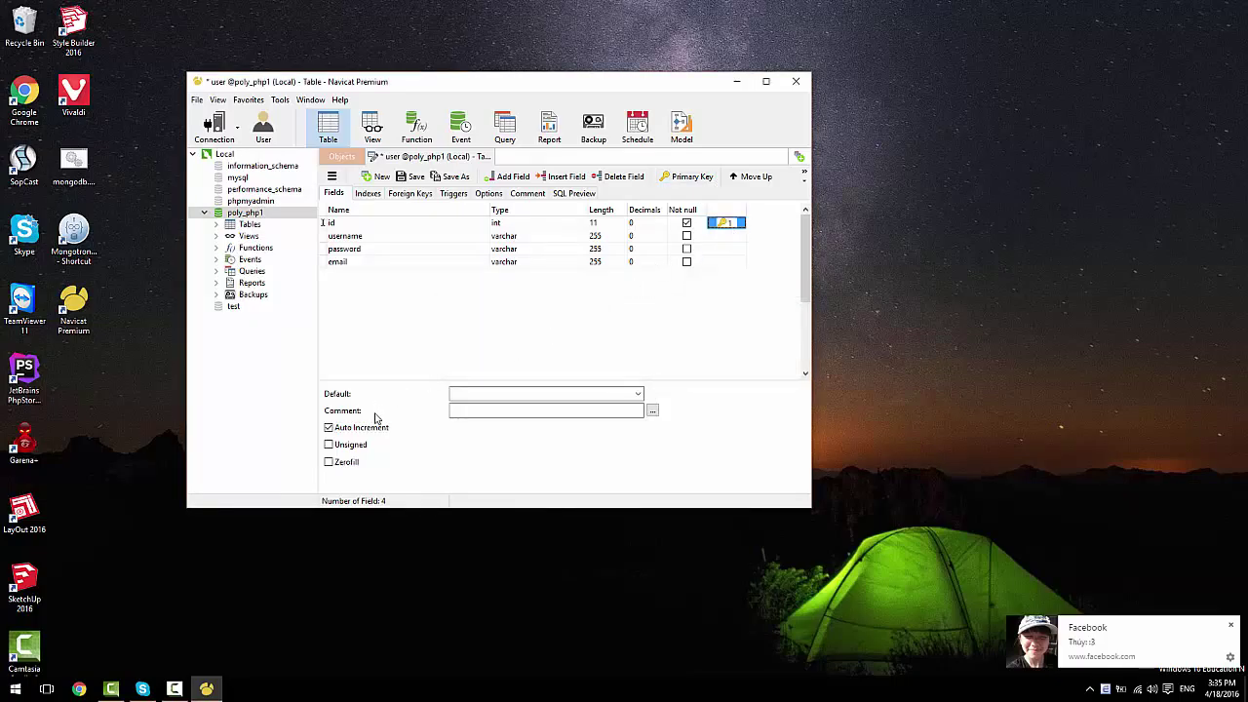
key(ctrl+s)
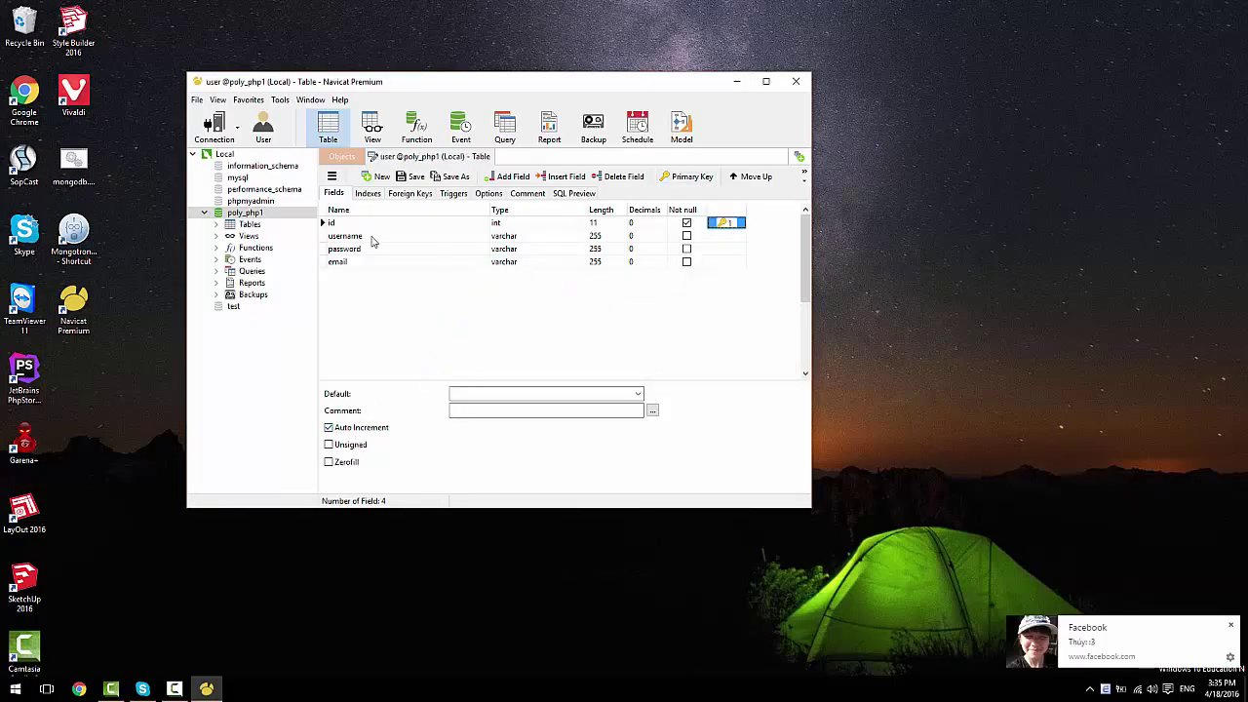
click(216, 224)
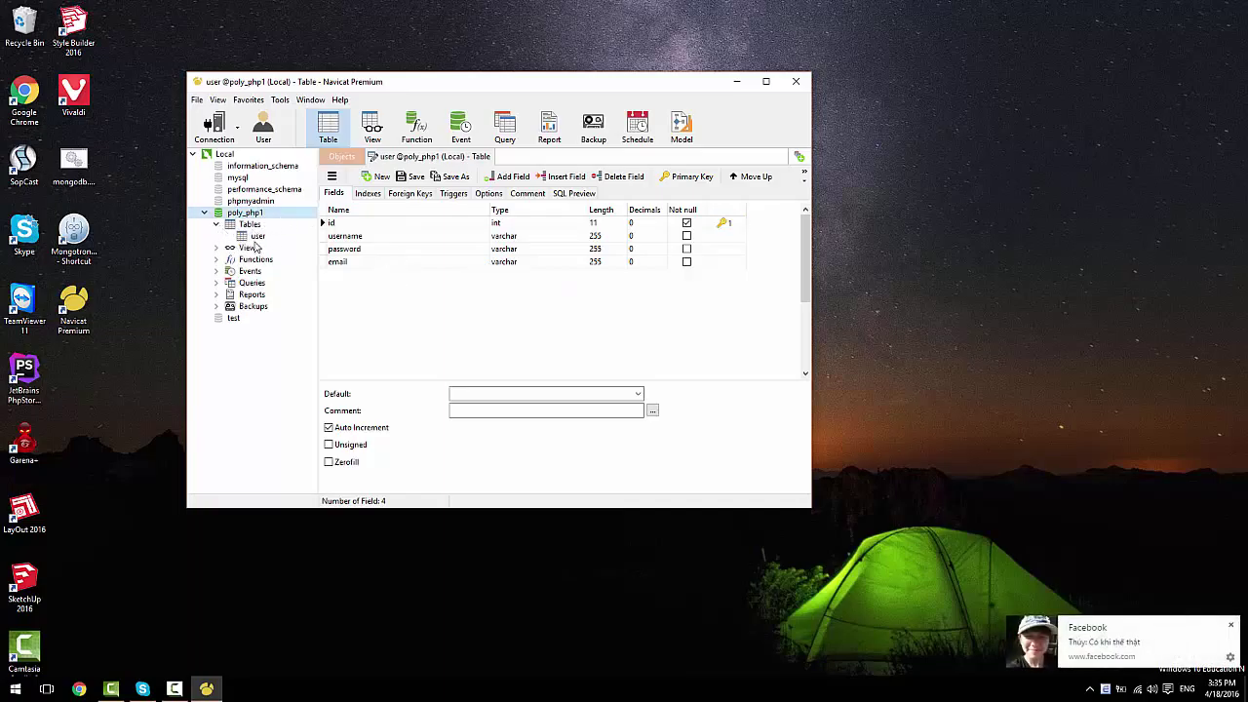
Step: Open the user table's data, type a username in a new row, and switch to Chrome
click(257, 237)
right_click(260, 237)
click(395, 261)
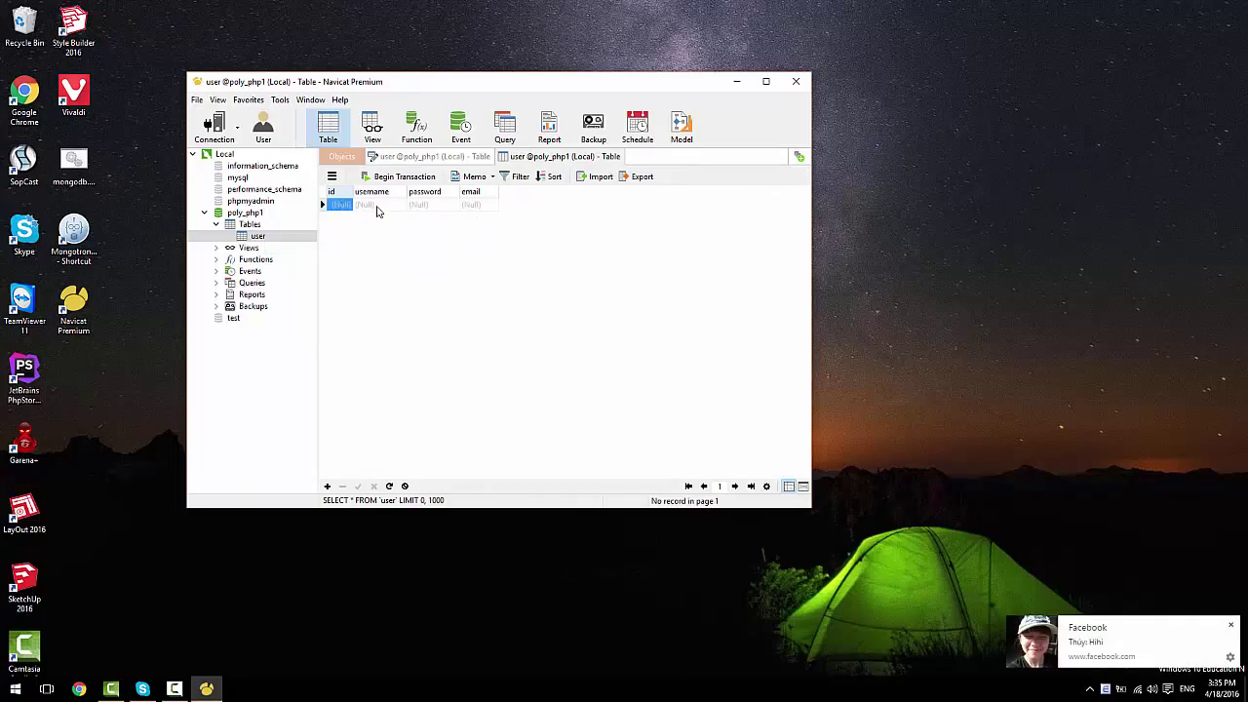
click(376, 207)
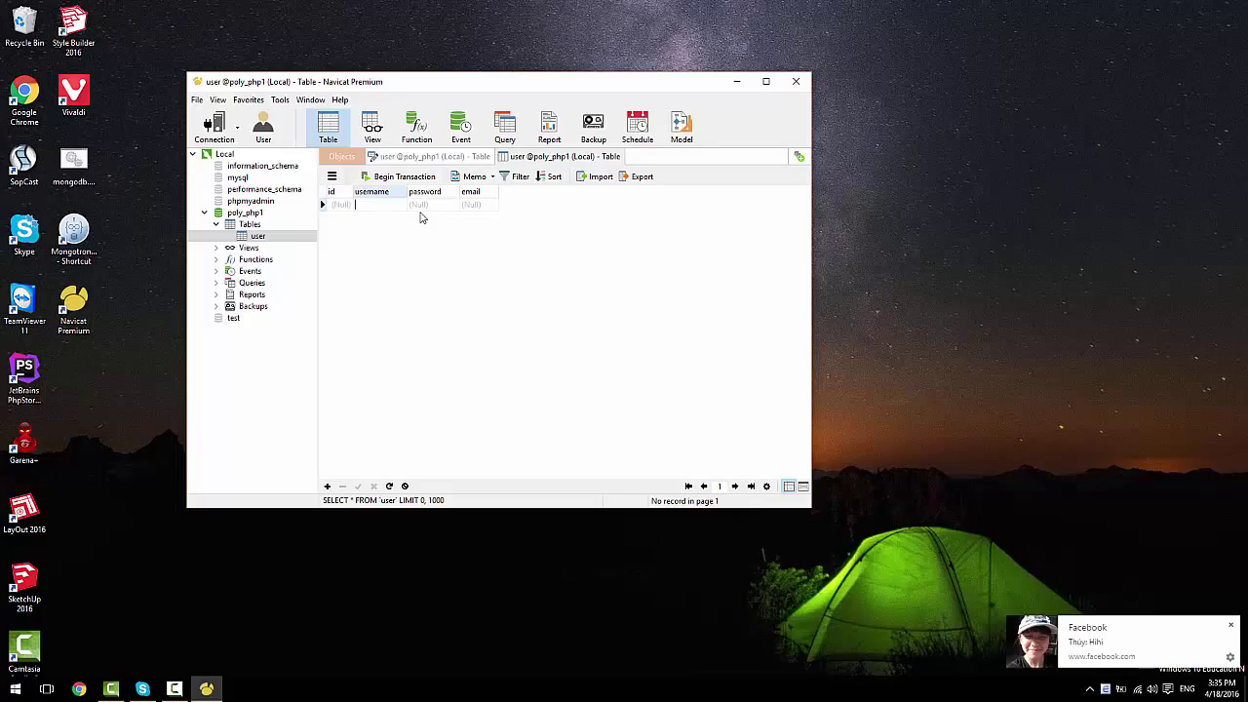
text(t_poly)
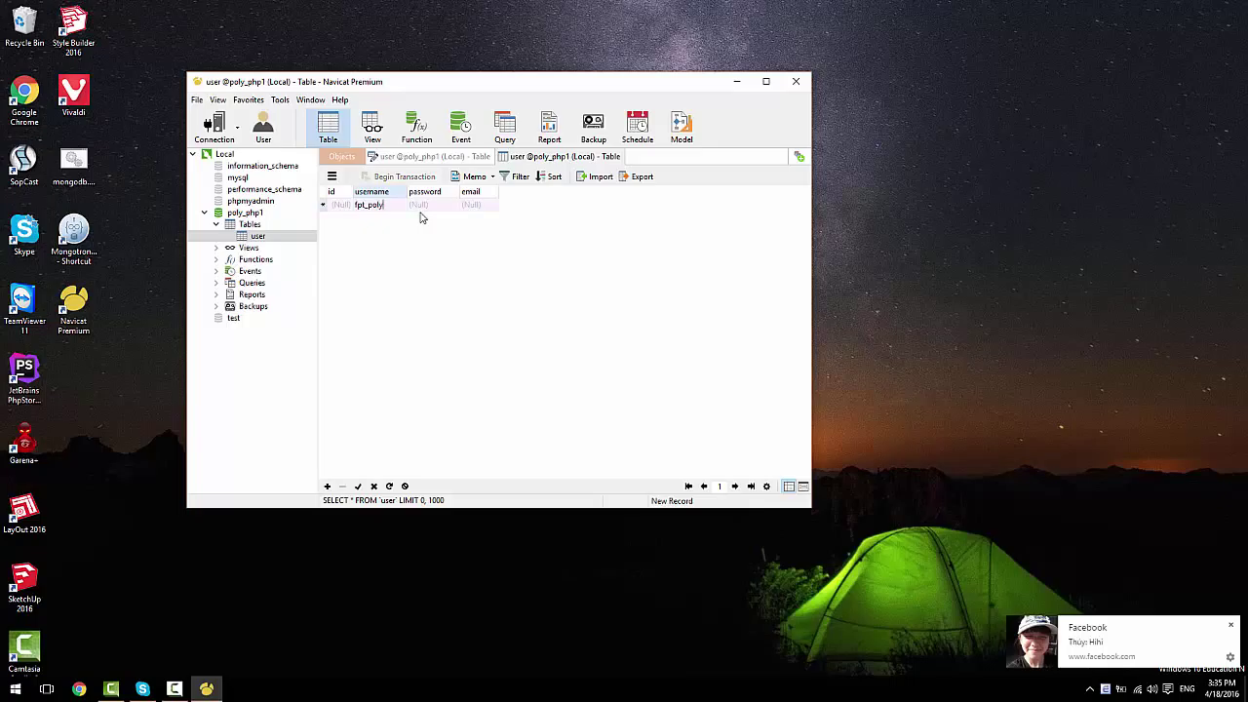
key(Tab)
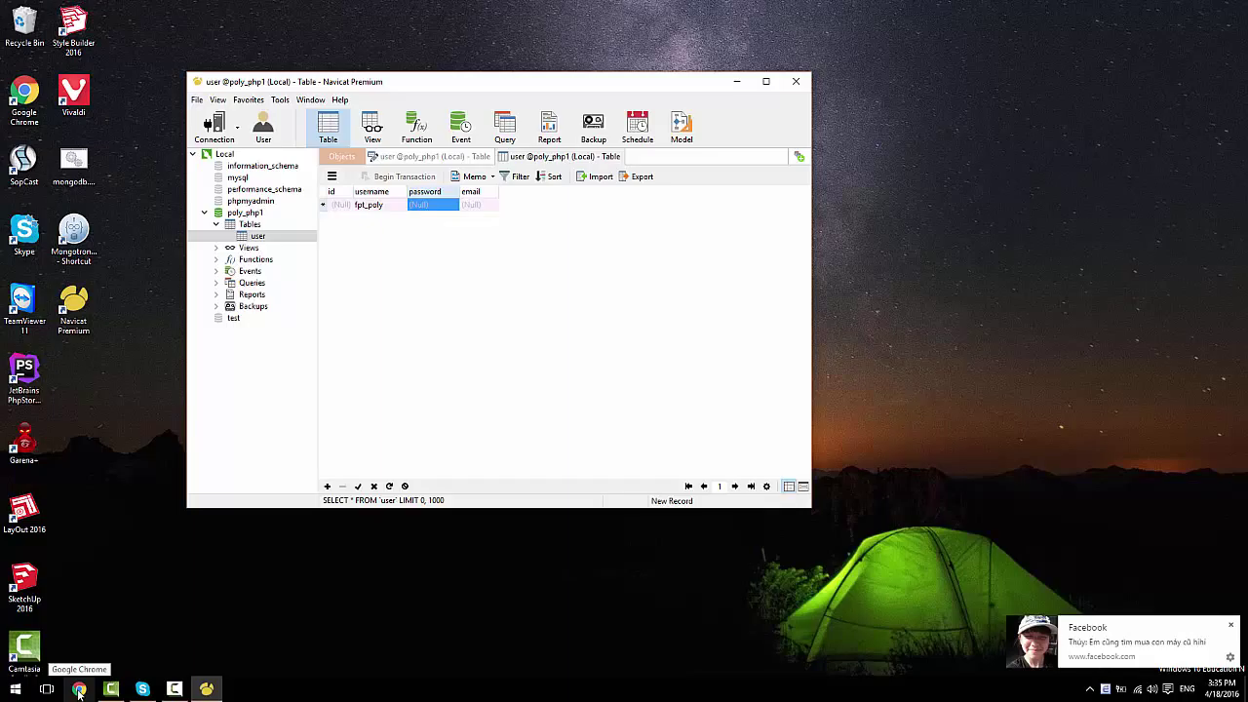
click(79, 689)
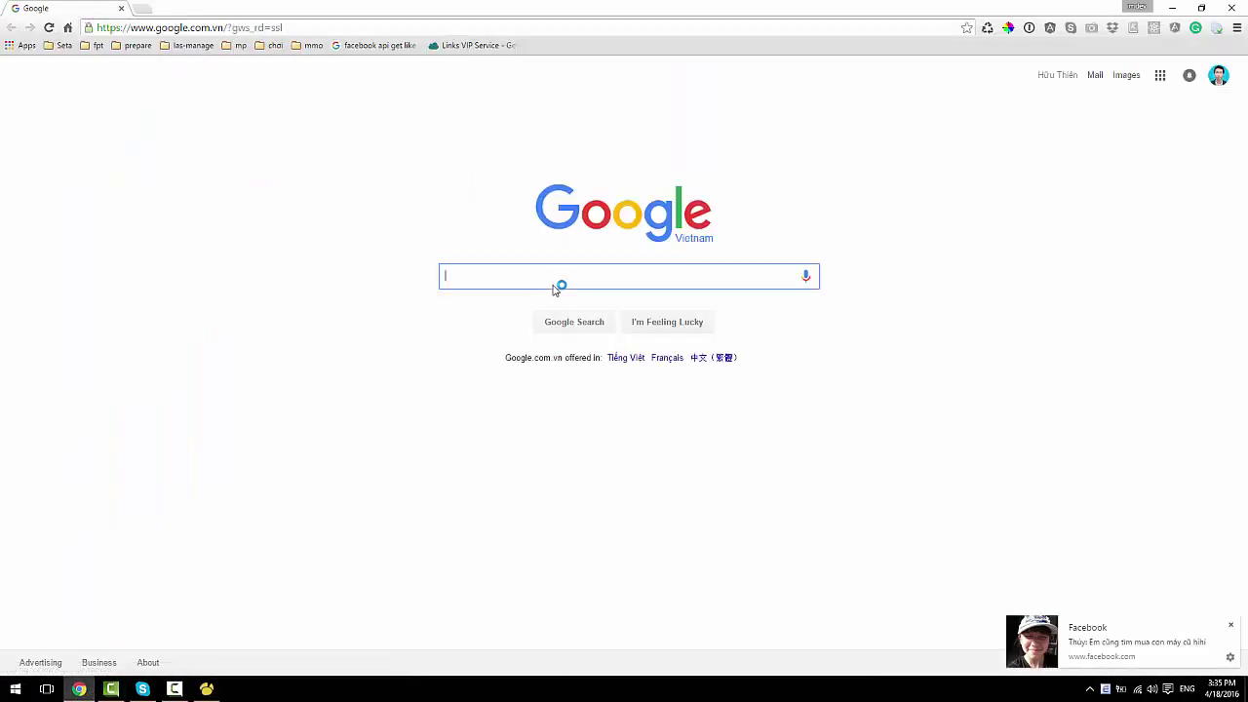
Step: Search Google for 'sha1 generator' and open the SHA1 online site
text(sha1 )
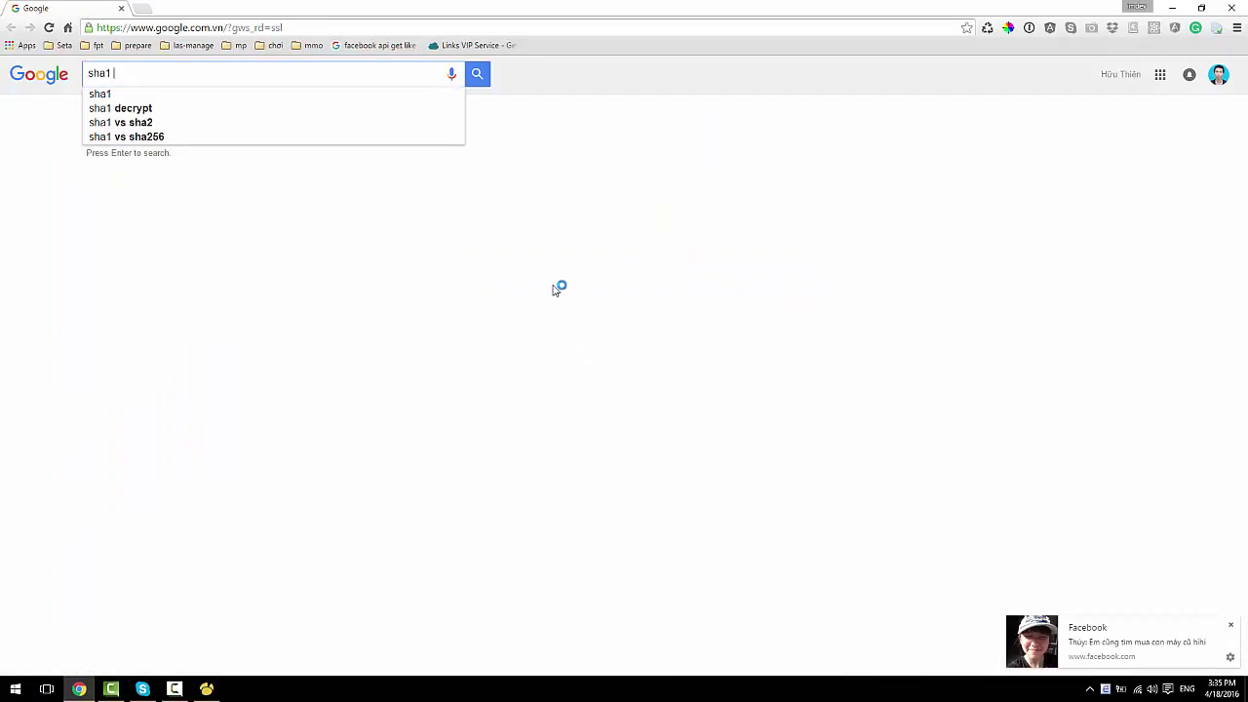
text(gener)
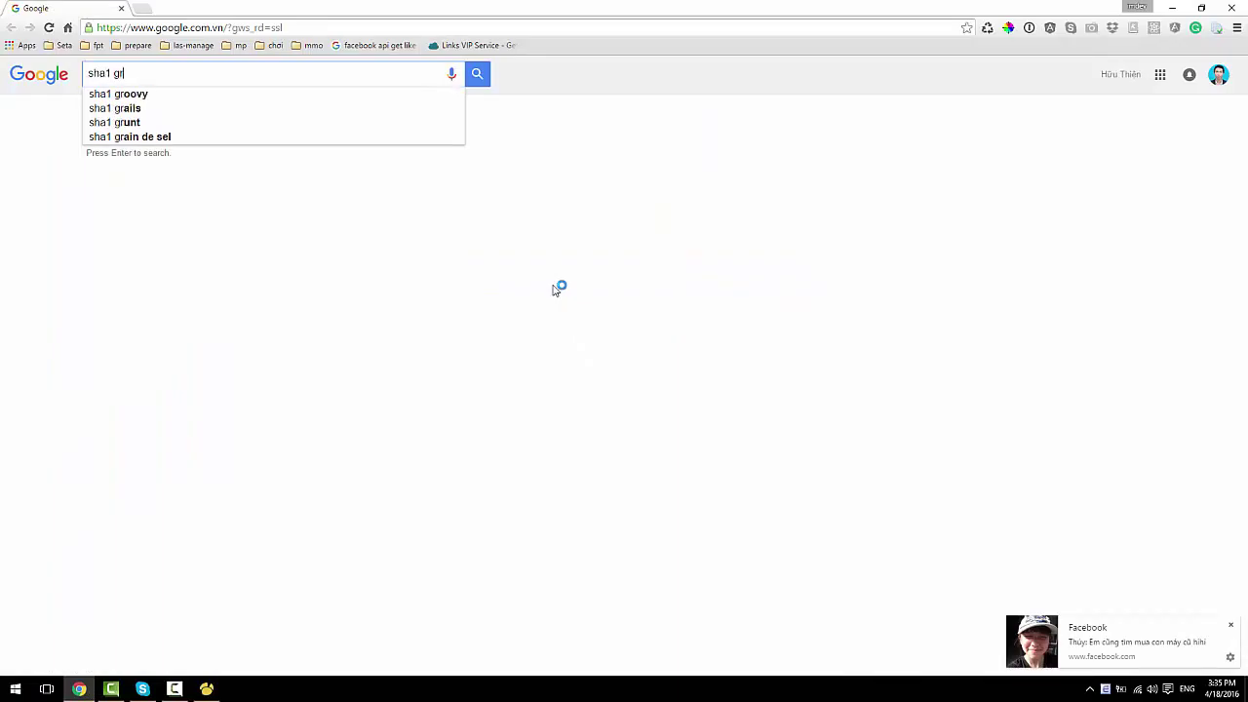
key(BackSpace)
text(enerator)
key(Return)
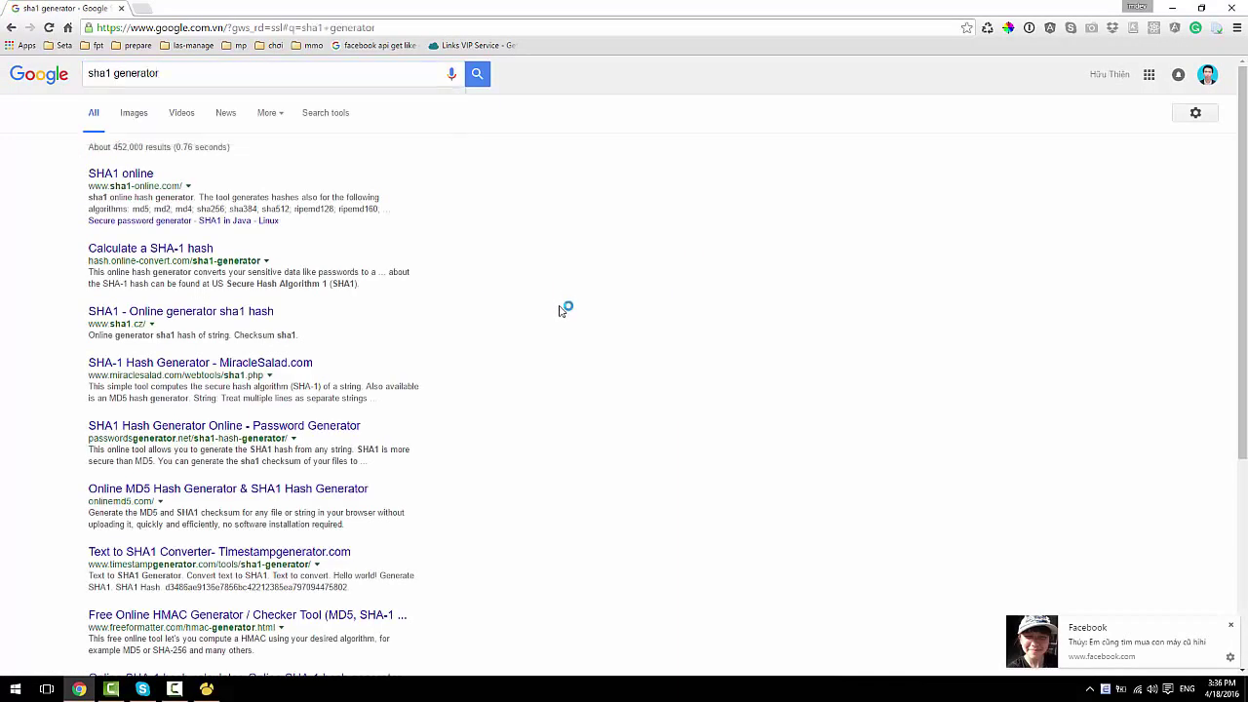
click(110, 177)
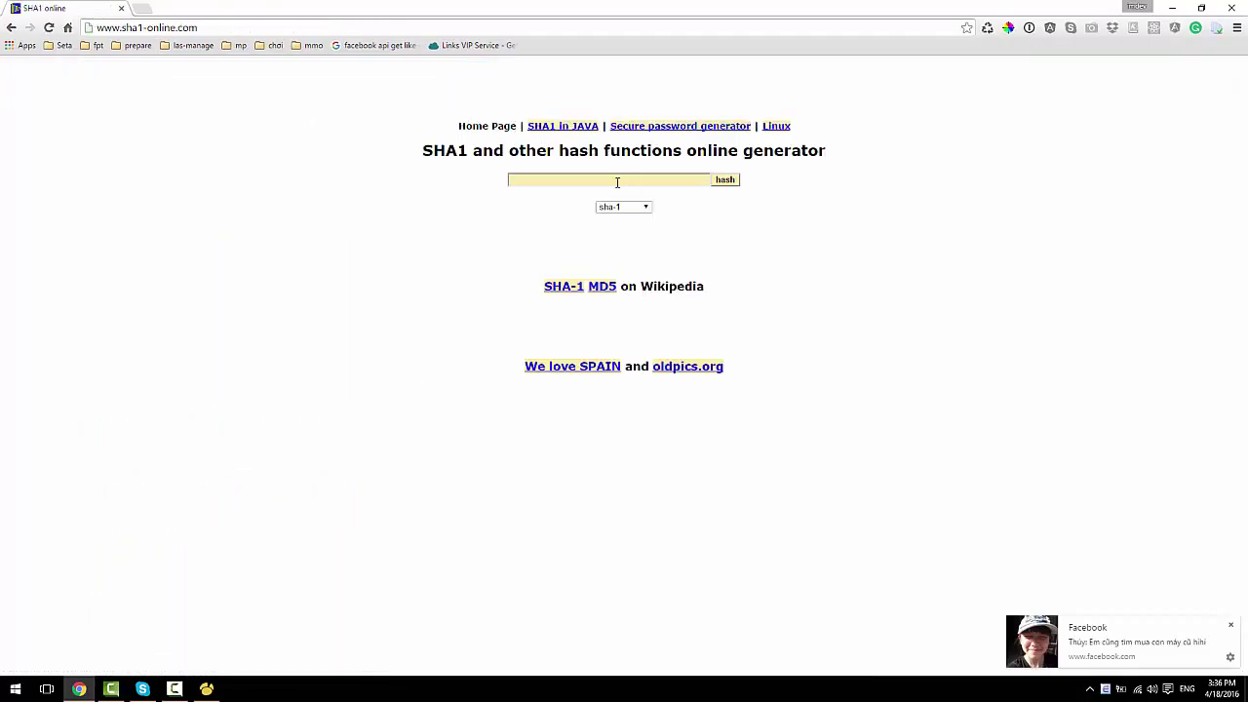
Step: Hash the sample password with SHA-1 and copy the resulting hash value
click(616, 182)
text(123456)
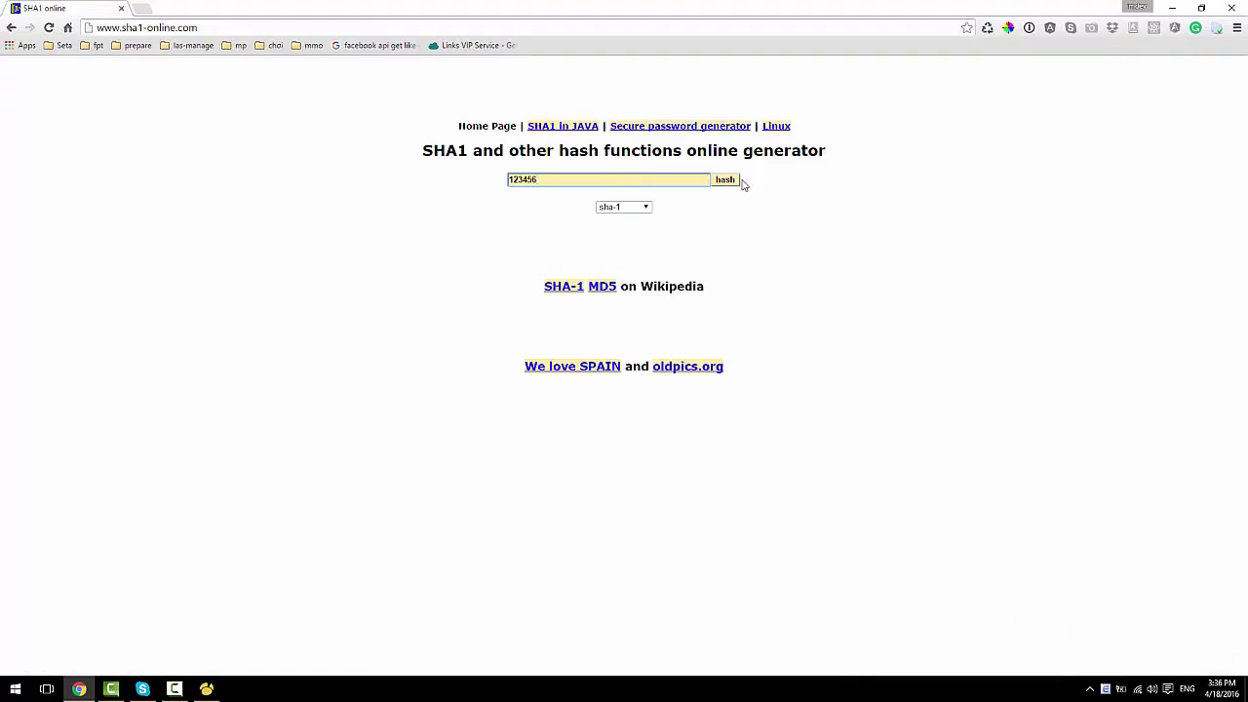
click(727, 182)
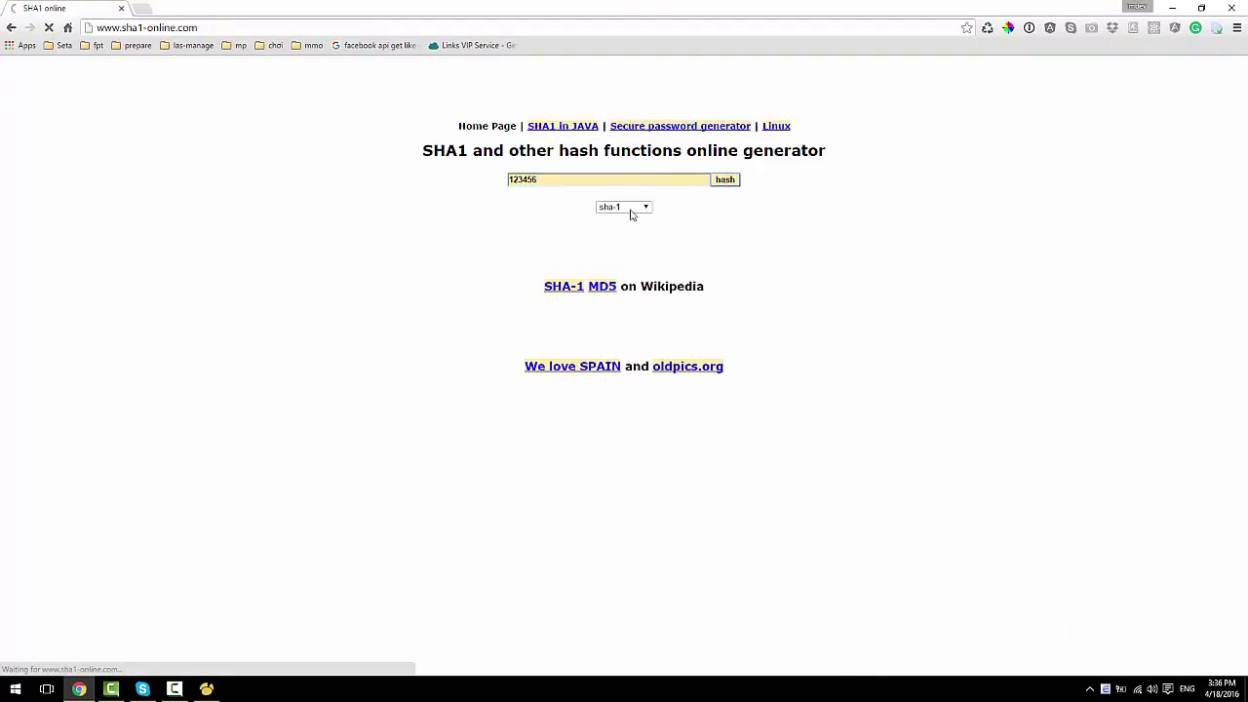
drag(604, 231, 523, 231)
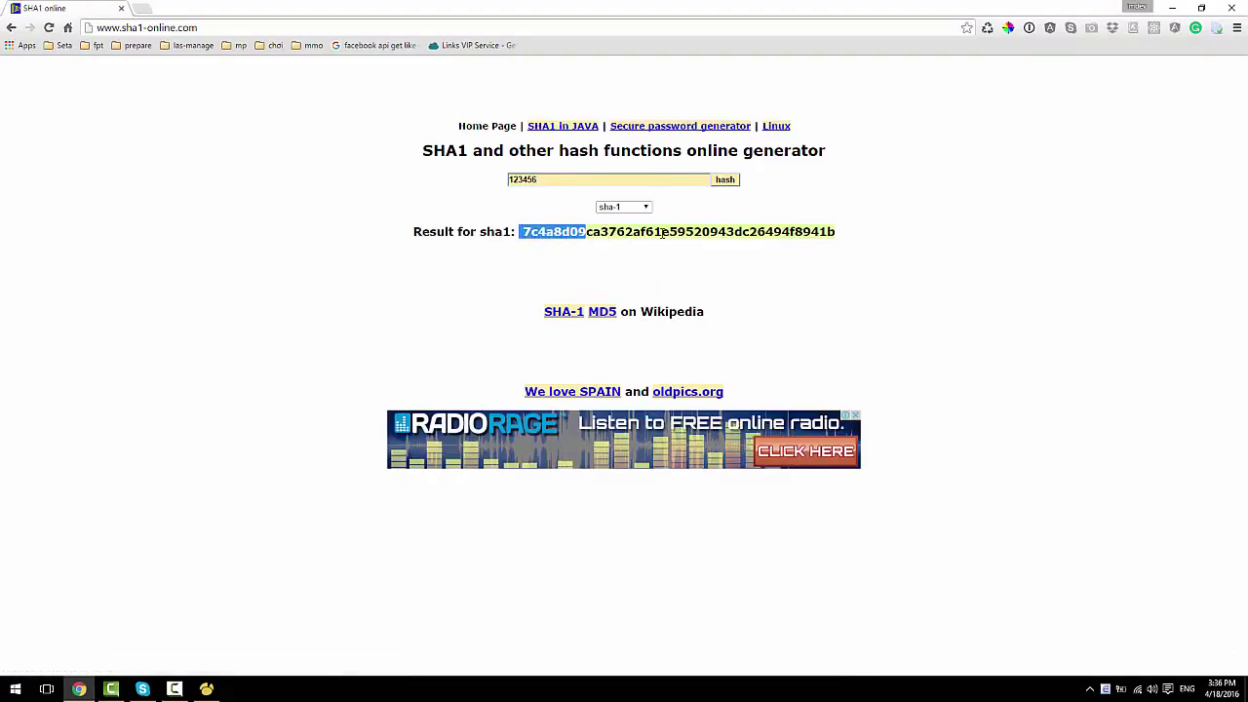
triple_click(746, 232)
double_click(645, 234)
key(ctrl+c)
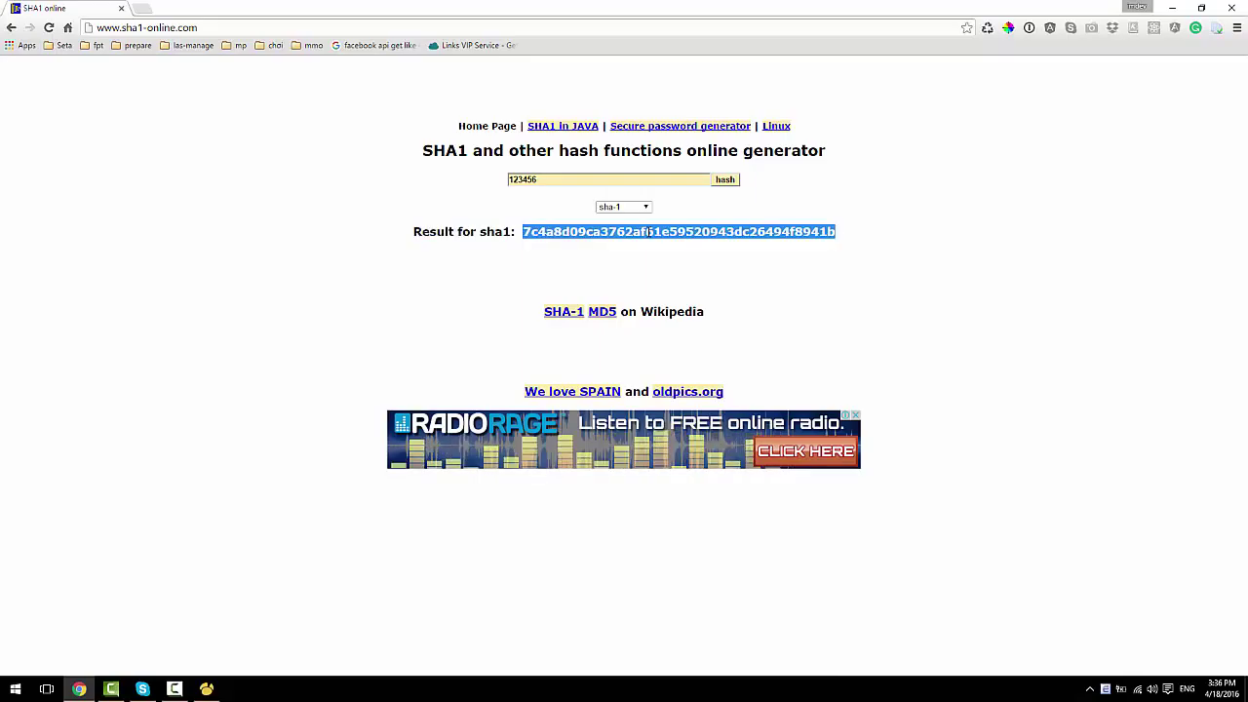
key(alt+Tab)
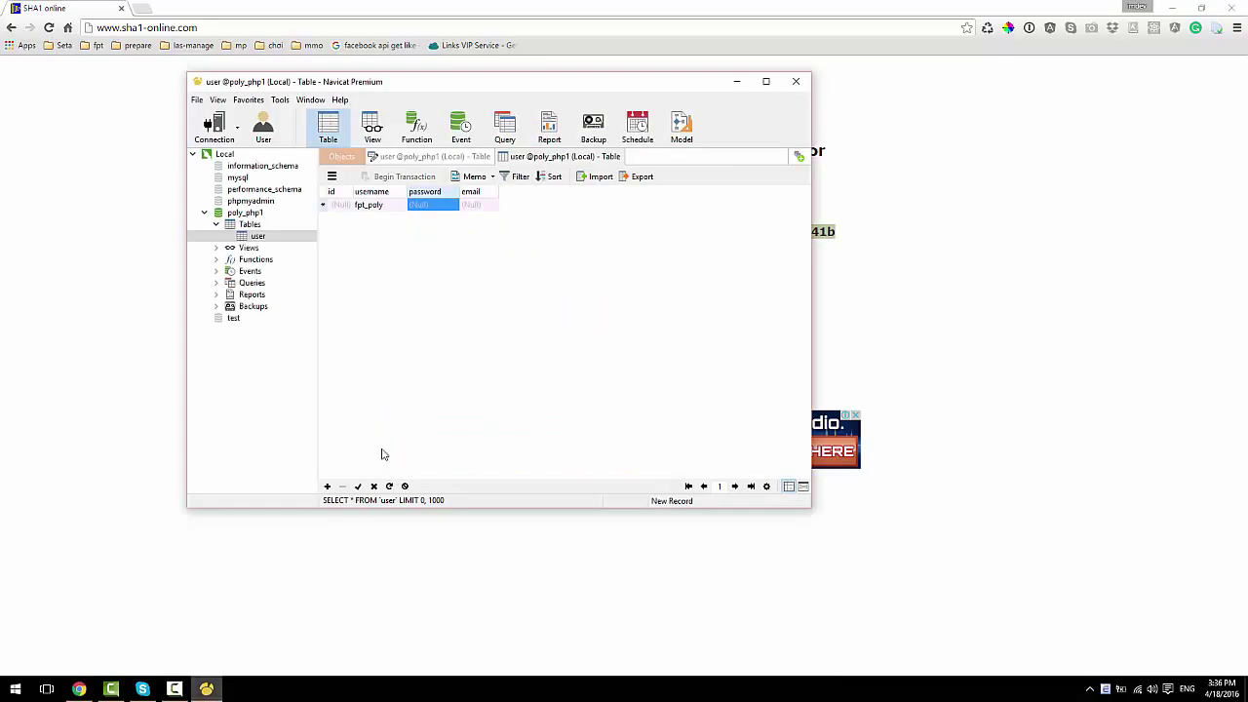
Step: Paste the hash as the password, enter an e-mail address, save the record, and minimize Navicat
click(432, 206)
key(ctrl+v)
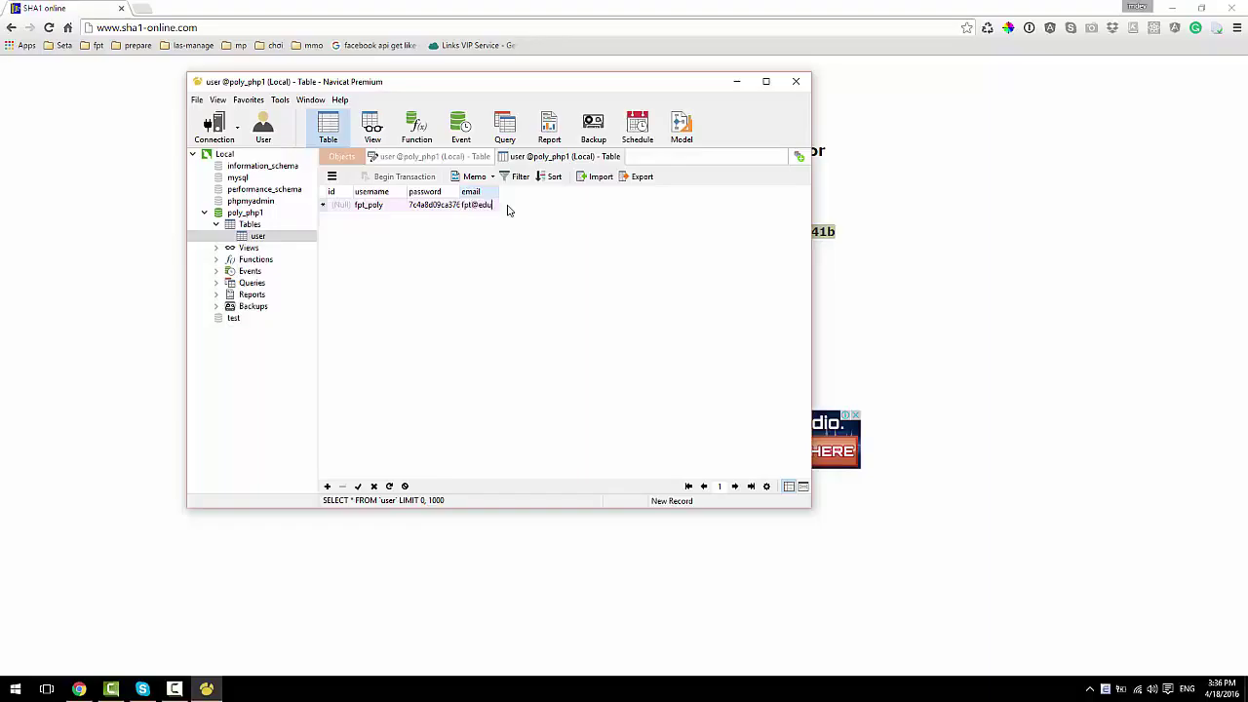
key(ctrl+s)
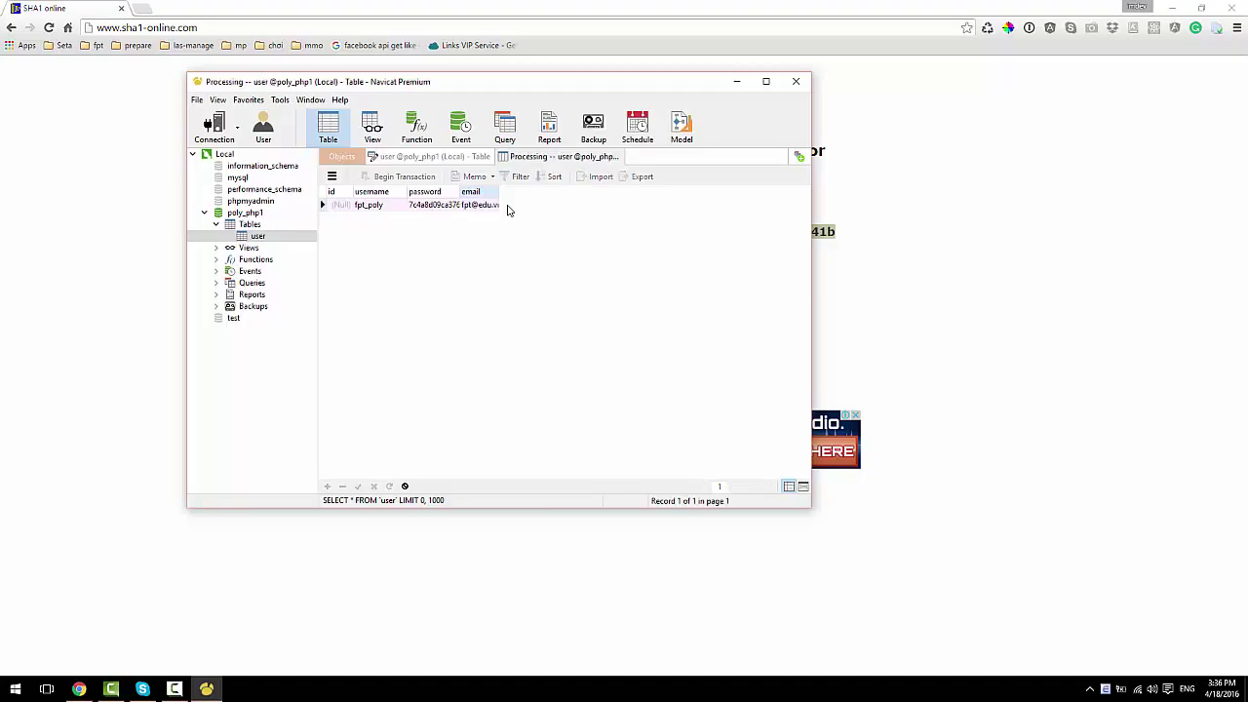
click(741, 86)
click(255, 388)
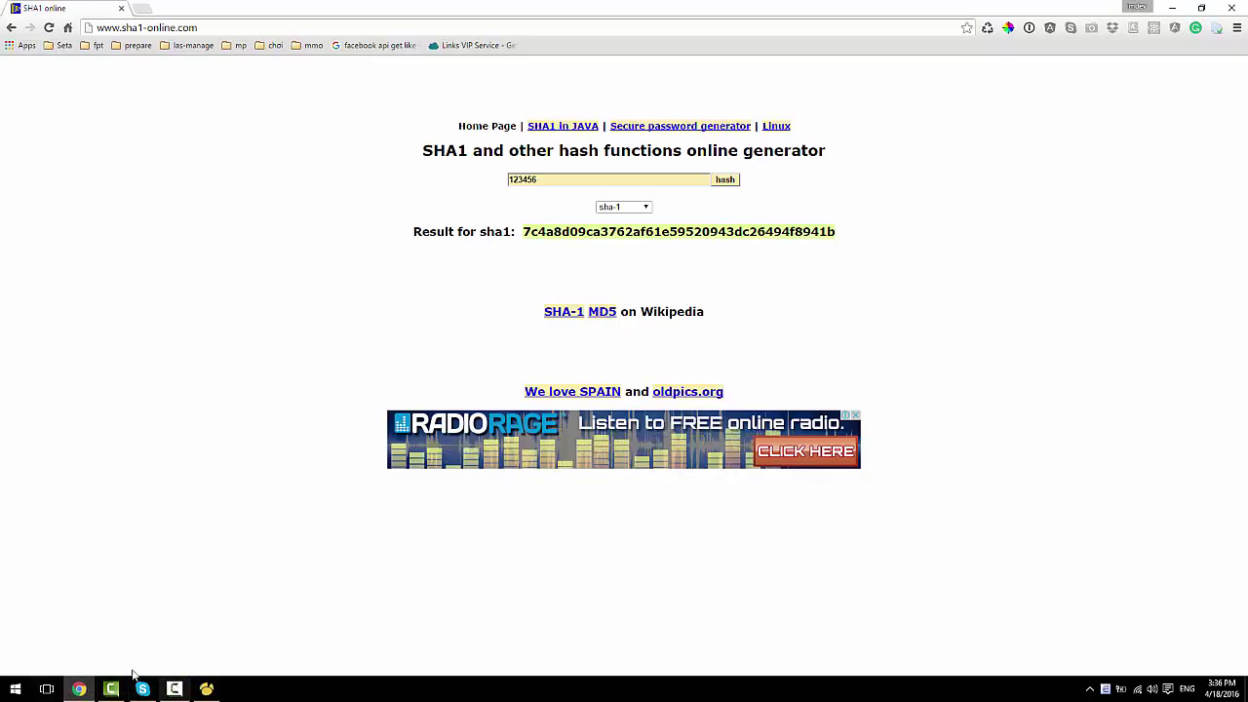
Step: Open the xampp htdocs folder in File Explorer via the XAMPP Control Panel
click(1090, 688)
click(1117, 639)
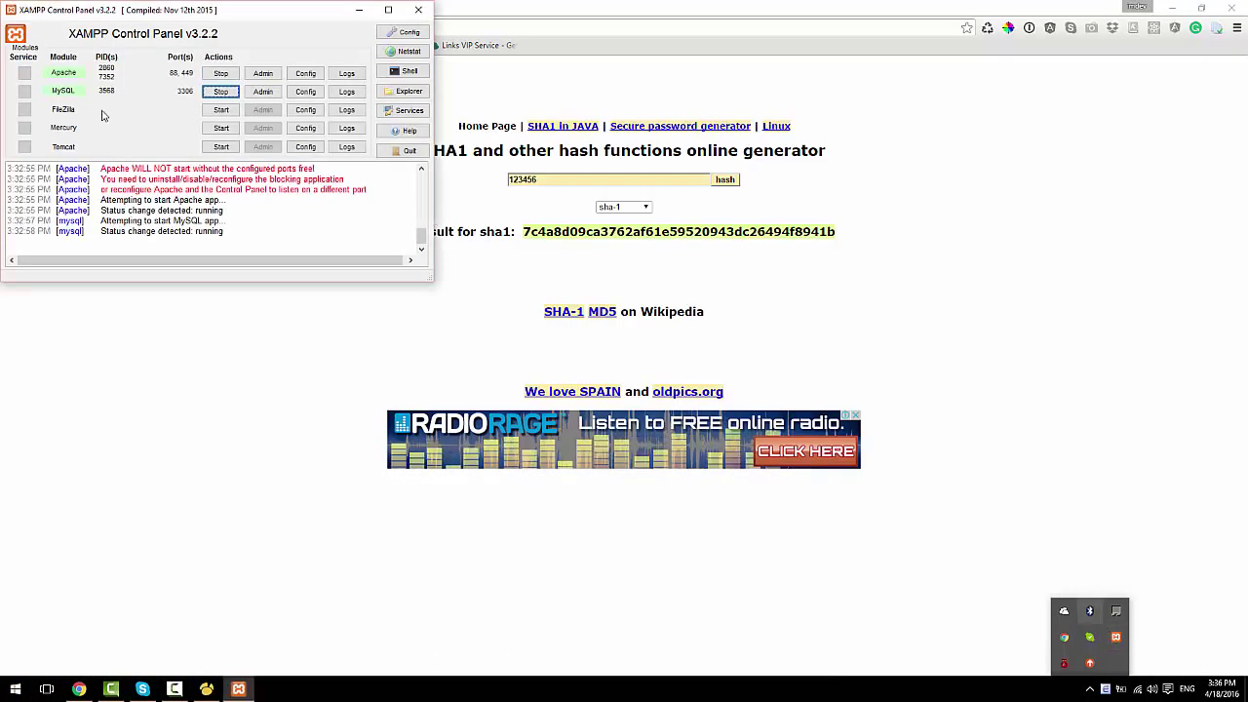
click(405, 90)
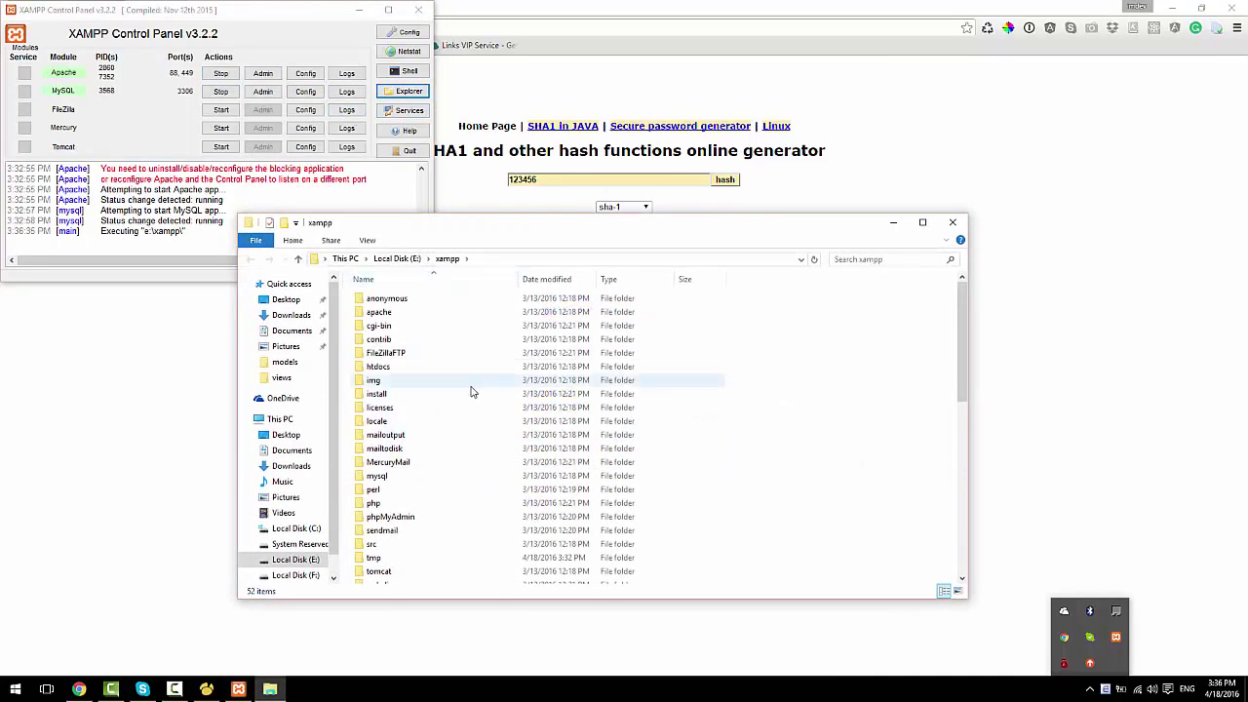
double_click(402, 366)
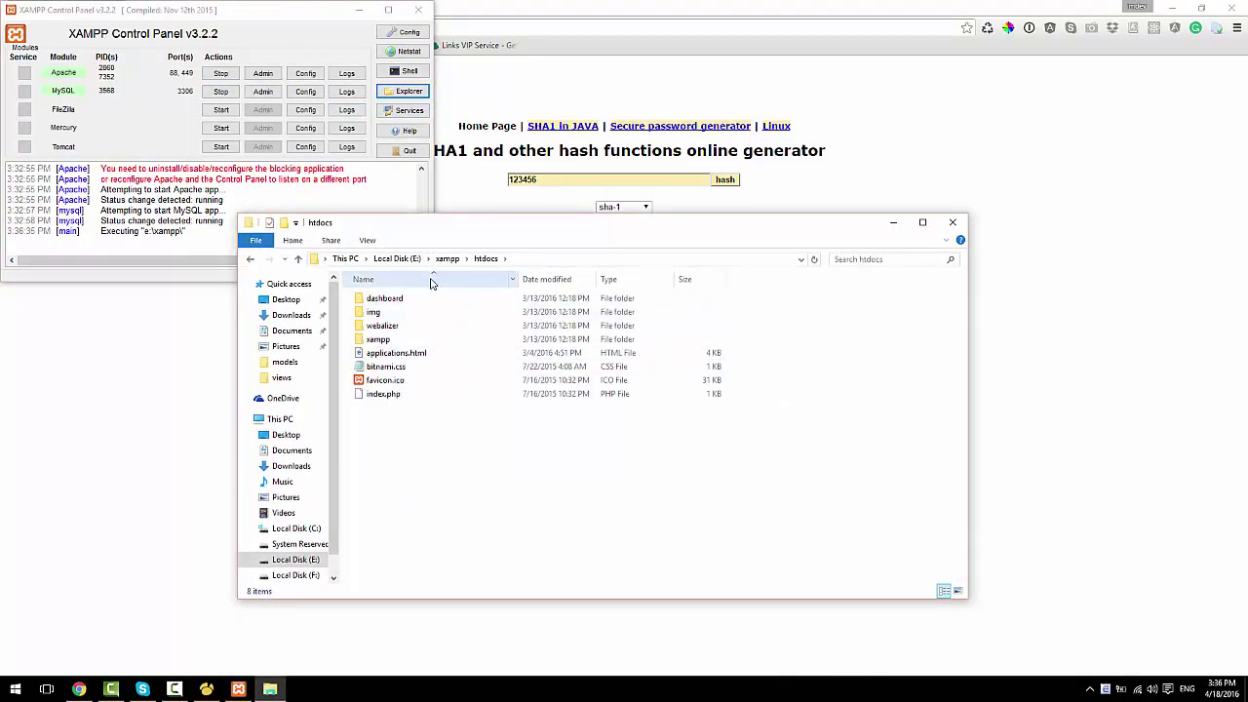
Step: Create a folder named fpoly_php1 in htdocs and open it
click(283, 222)
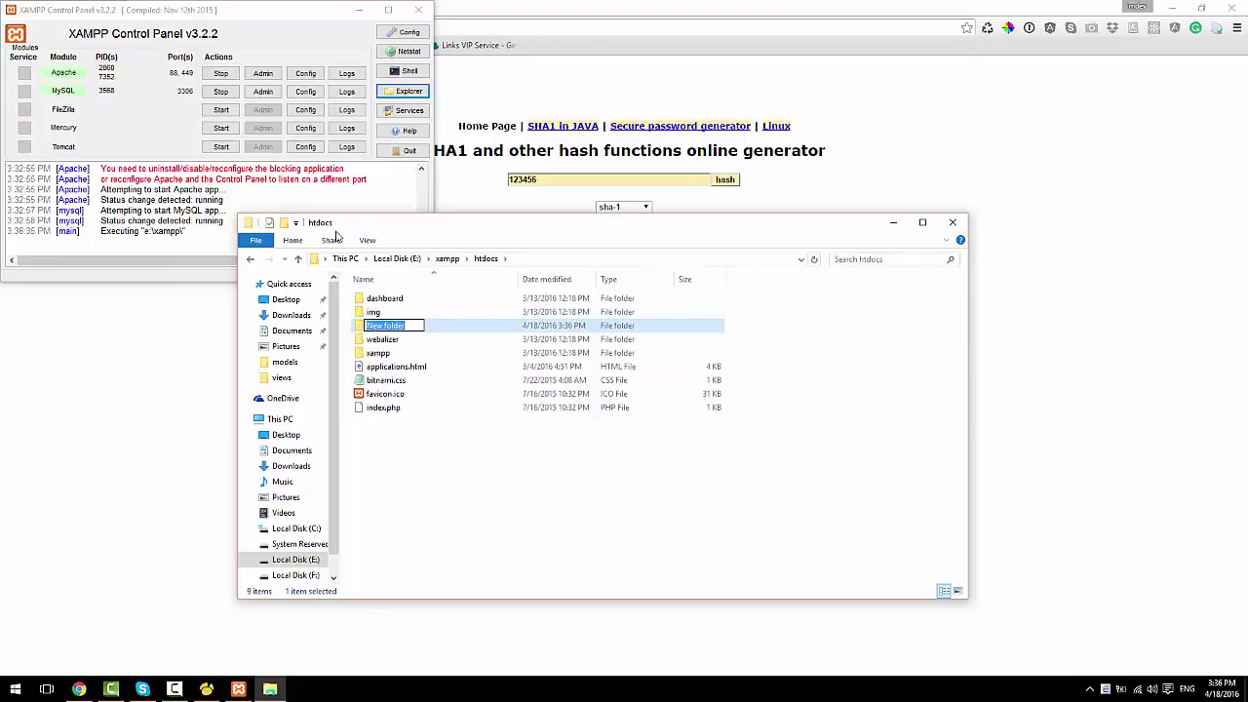
text(fpolyu)
text(php1)
key(Return)
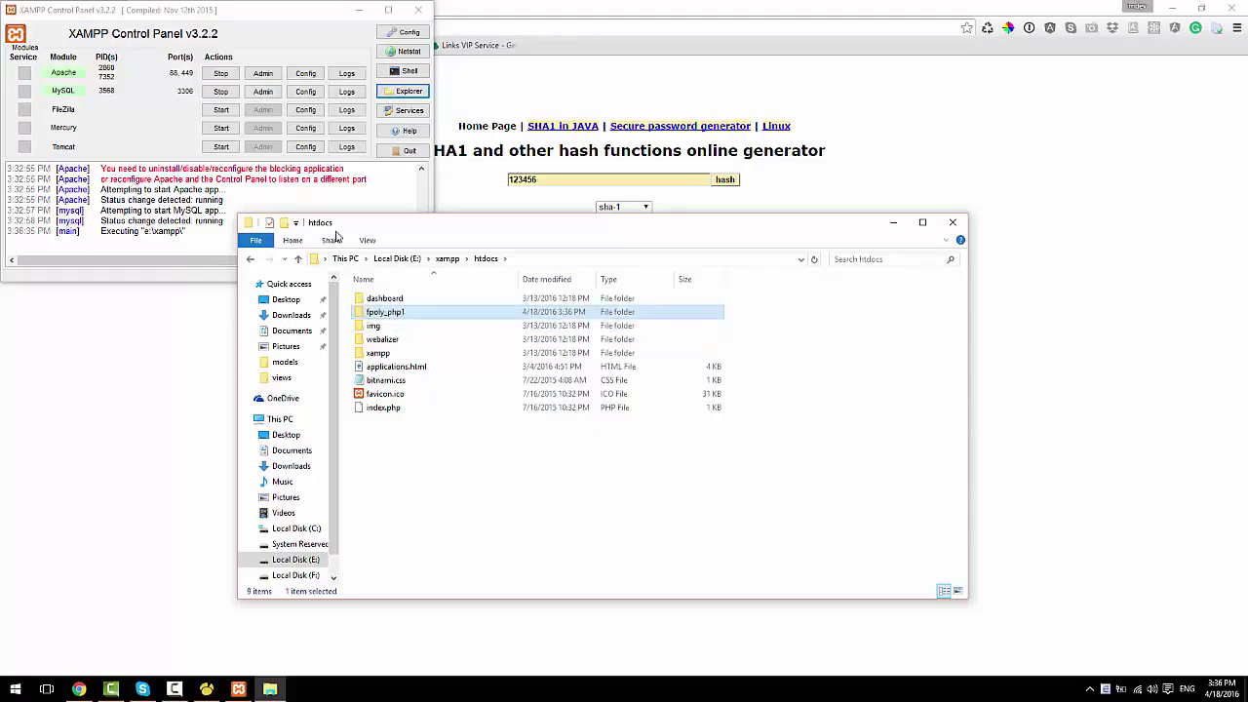
key(Return)
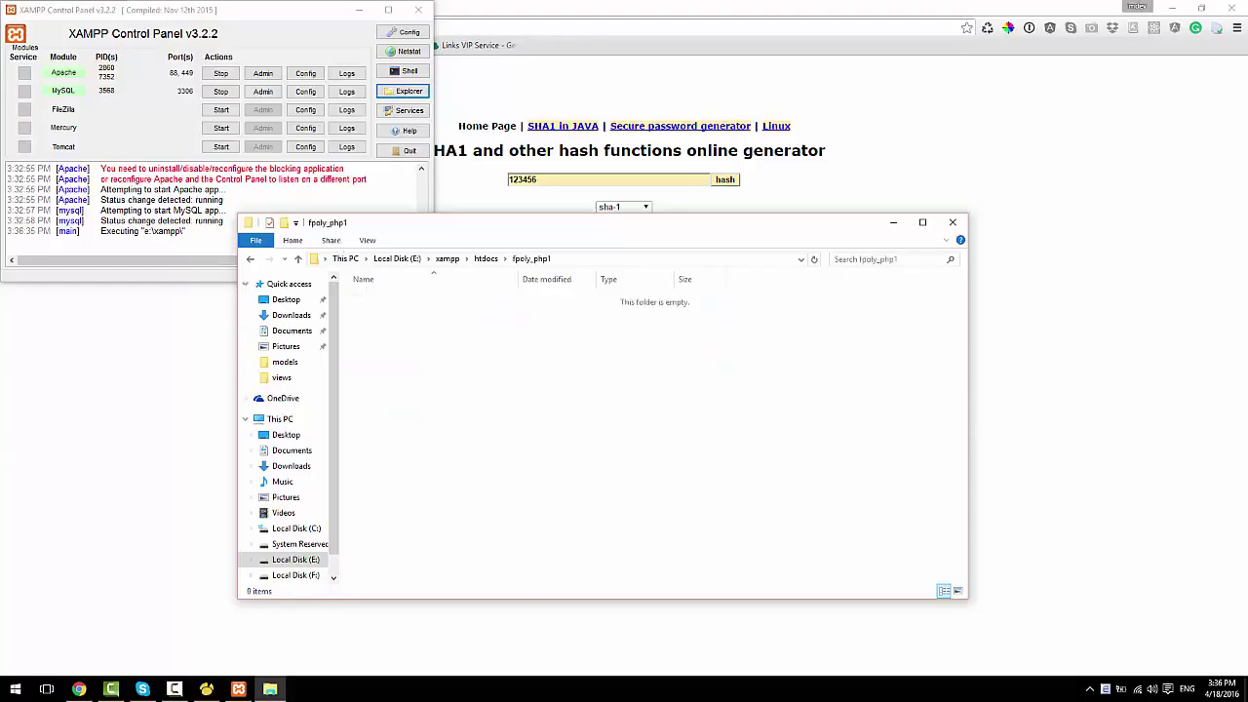
click(13, 692)
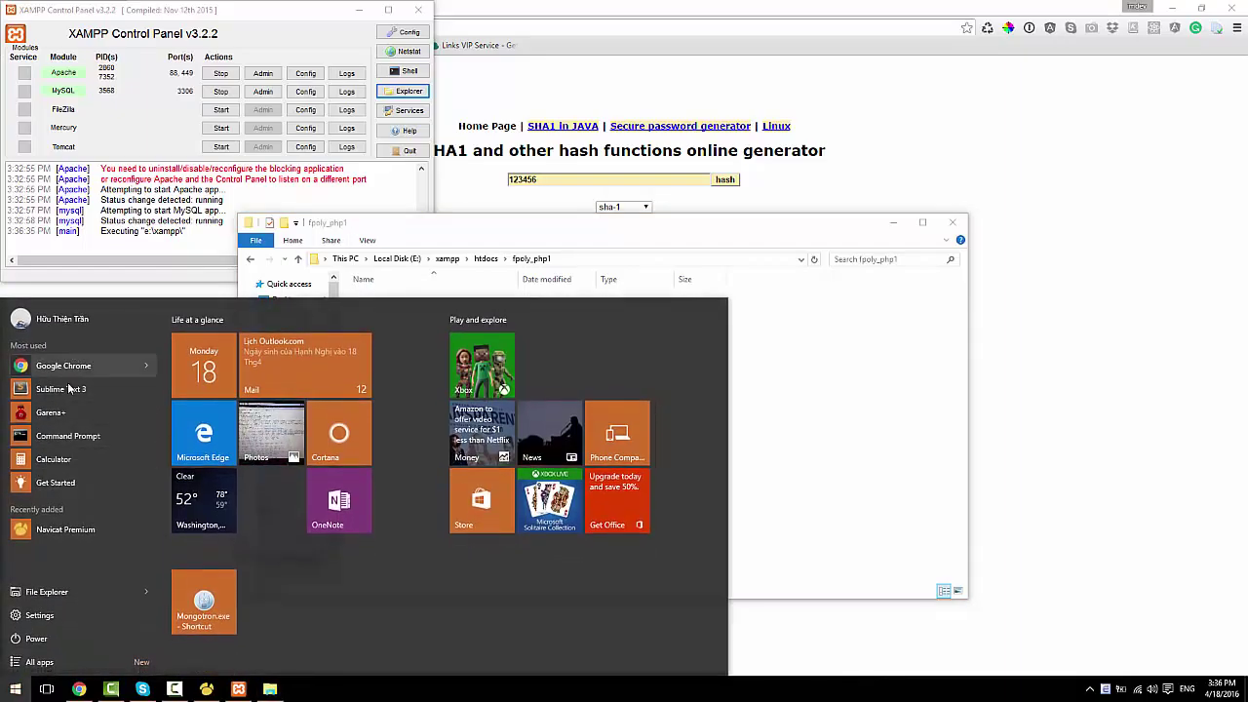
Step: Launch Sublime Text and open E:\xampp\htdocs\fpoly_php1 as the project folder
click(329, 358)
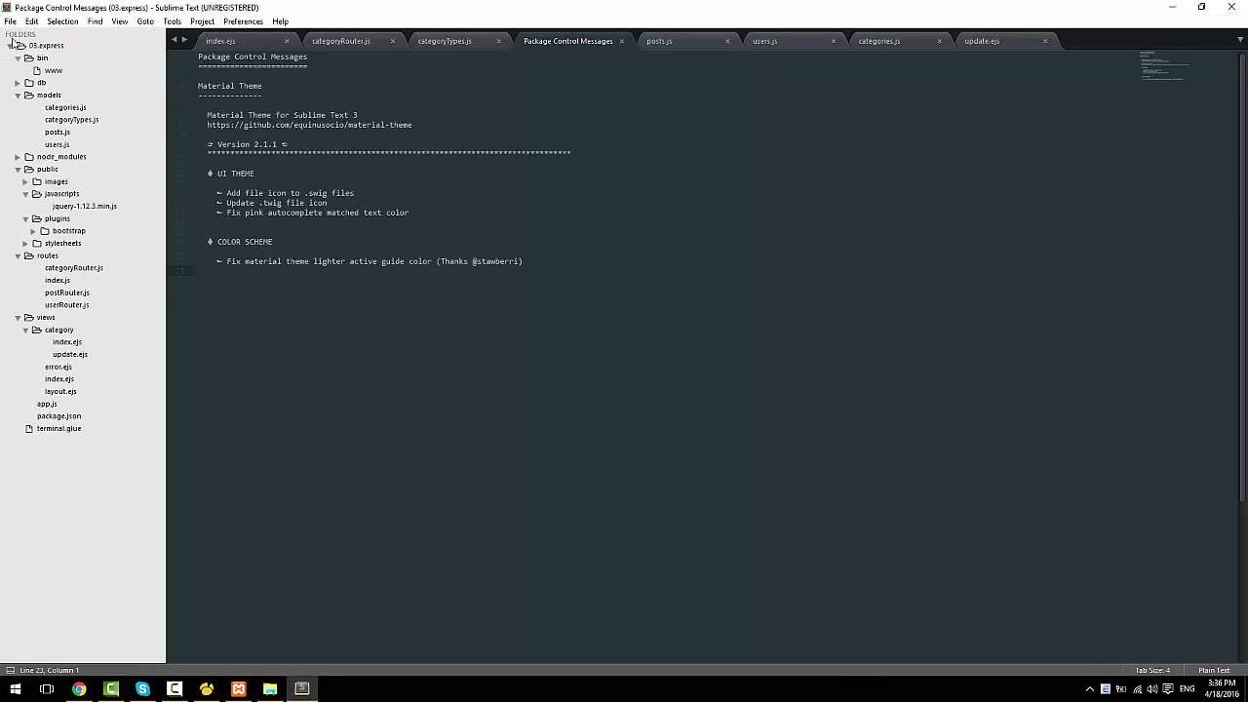
click(10, 22)
click(46, 64)
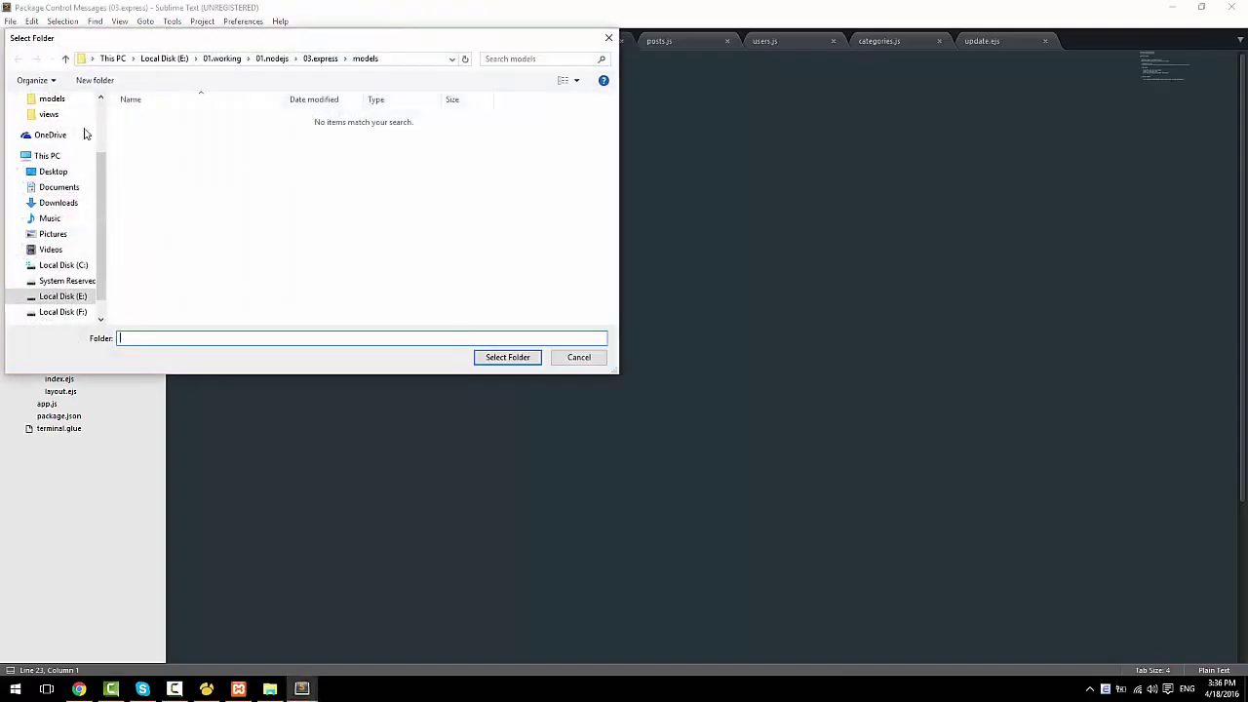
scroll(98, 263, down, 1)
click(68, 281)
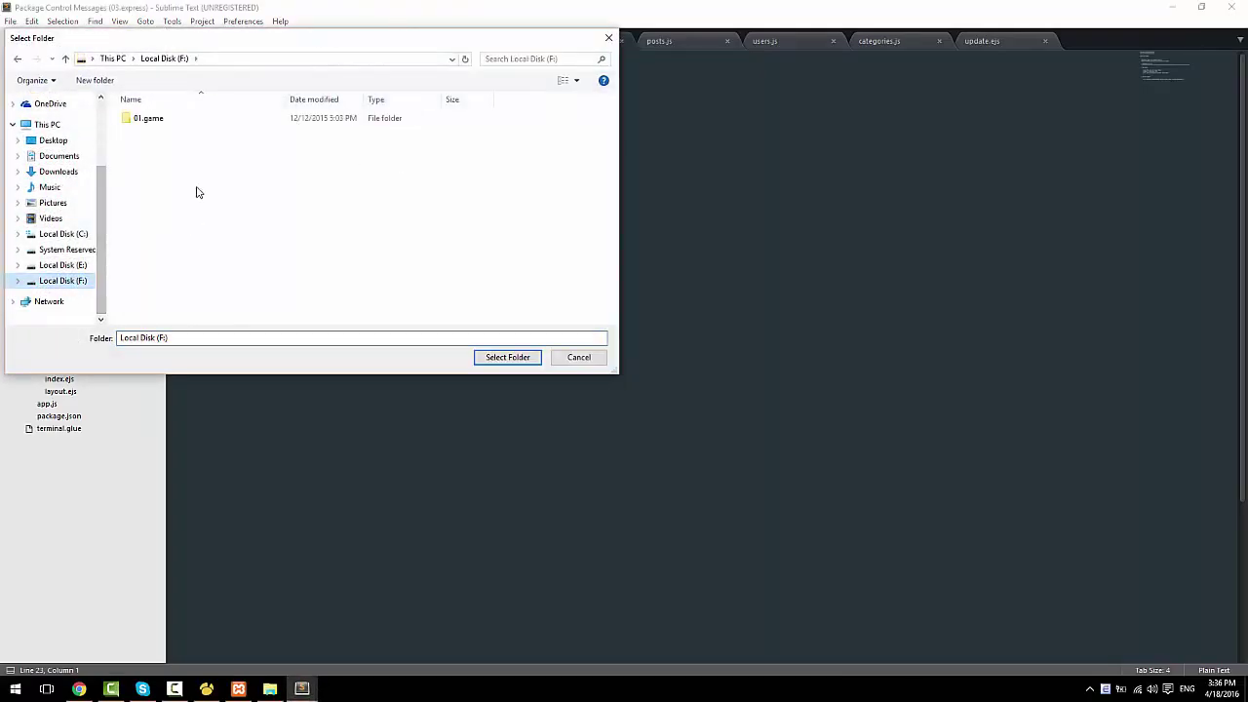
click(58, 269)
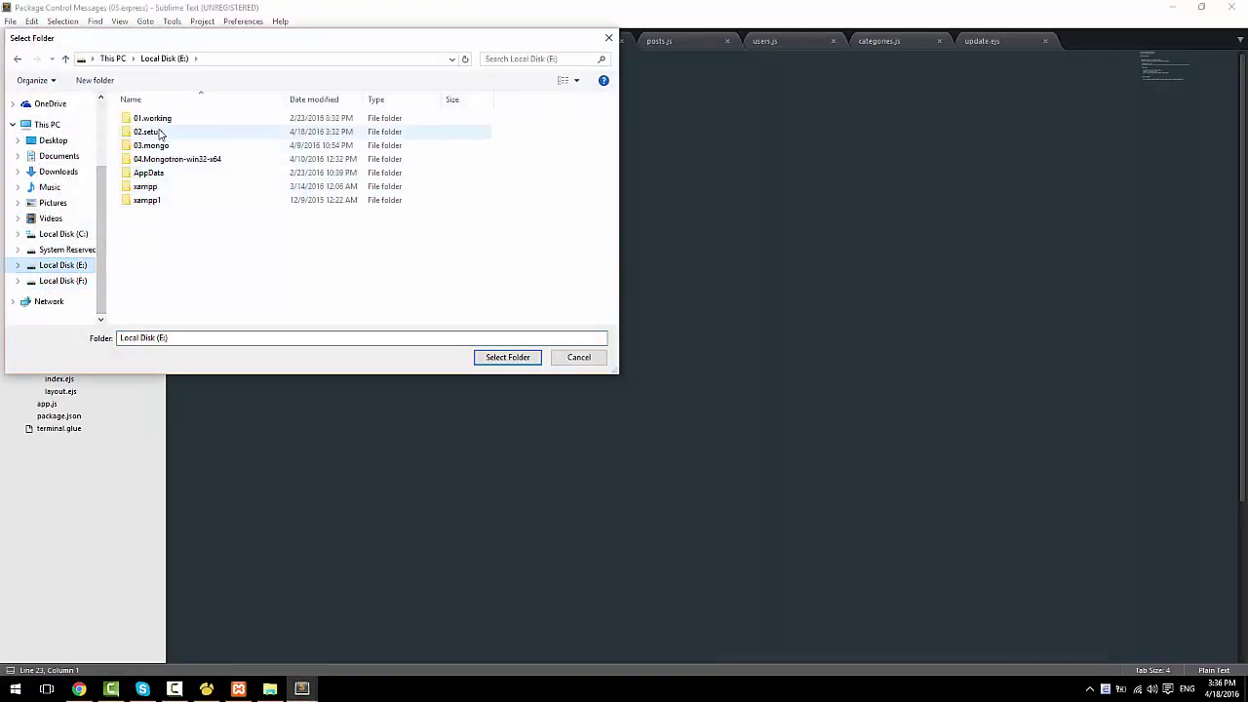
double_click(151, 191)
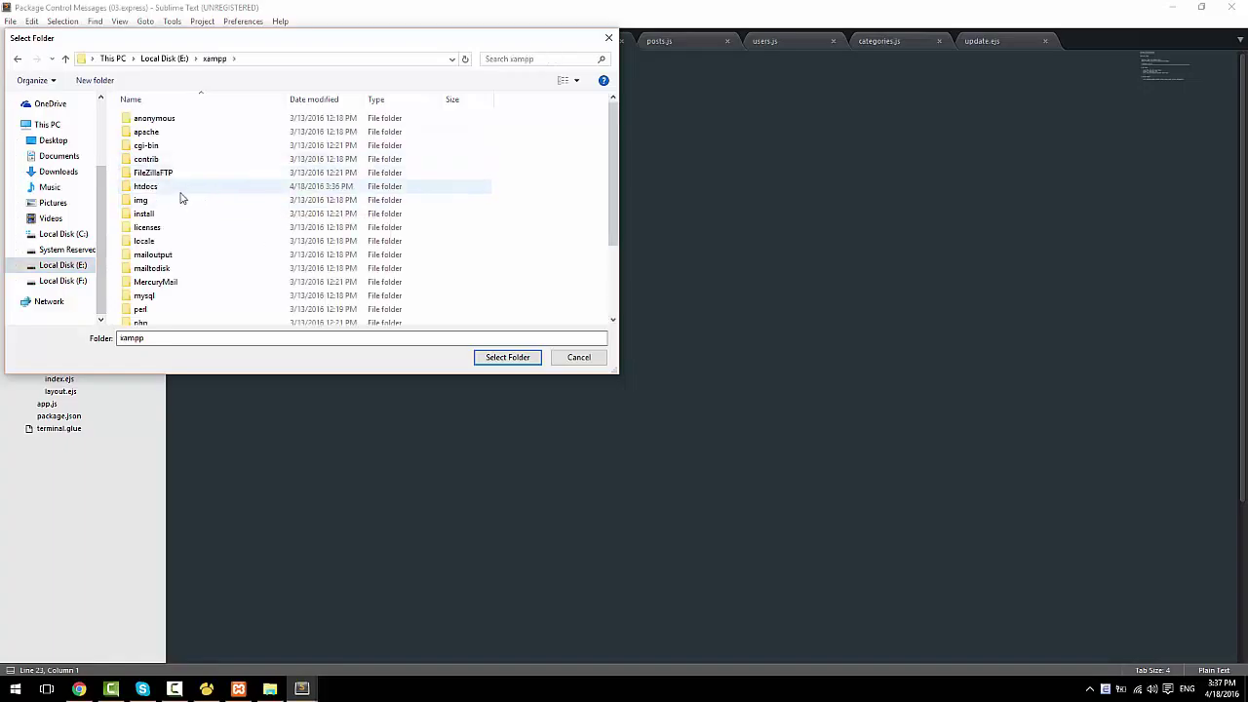
click(167, 191)
double_click(168, 190)
click(508, 357)
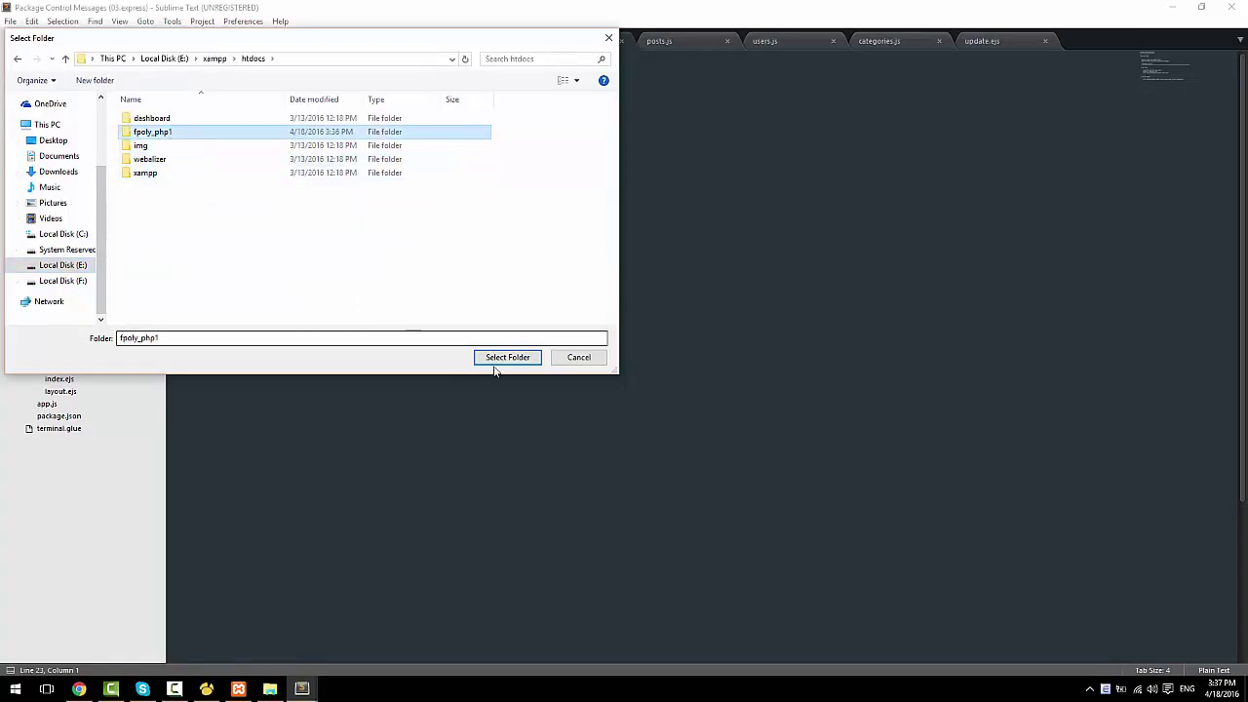
Step: Close the old express project window and maximize the fpoly_php1 editor window
click(1238, 8)
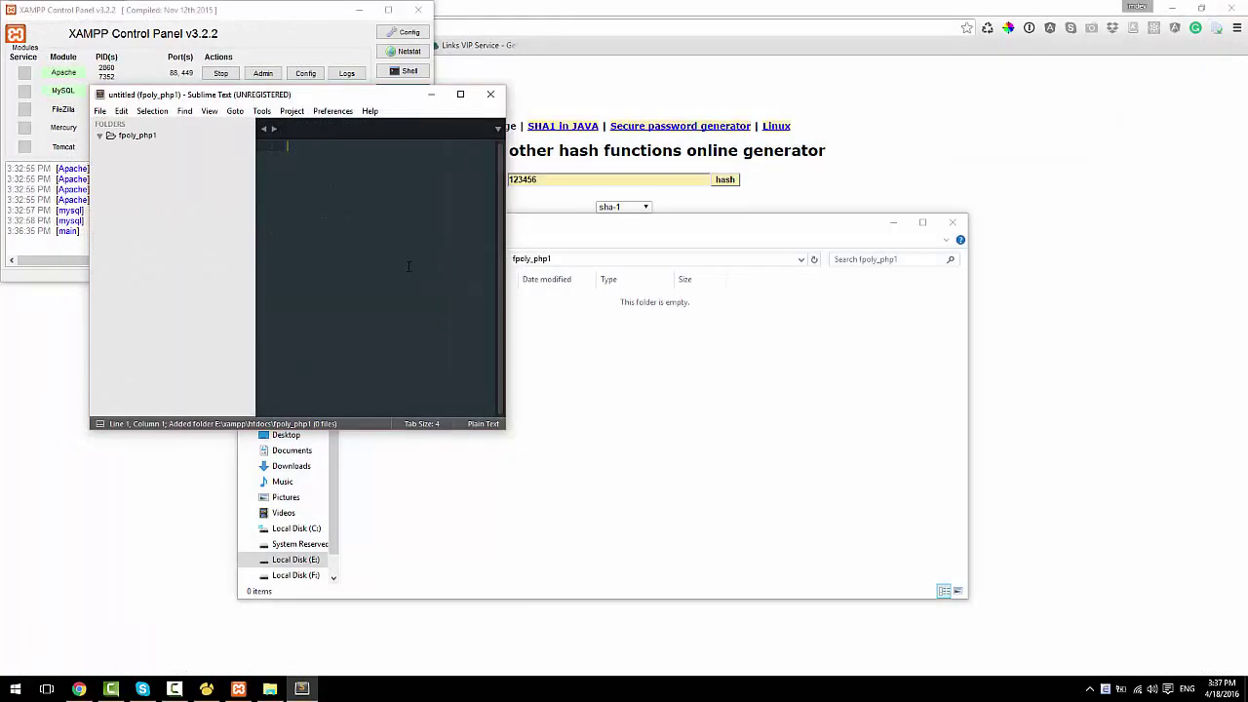
click(460, 94)
key(ctrl+s)
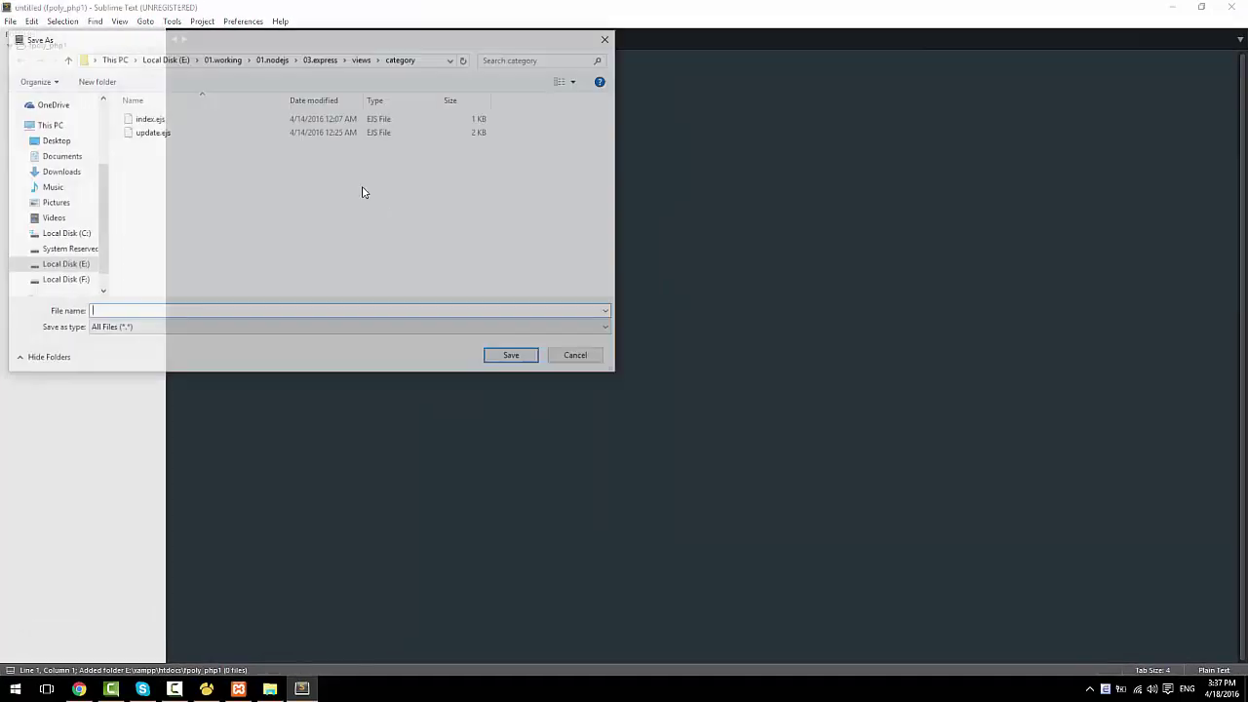
key(Escape)
Step: Create a new file in fpoly_php1 and save it as an empty index.php
right_click(37, 47)
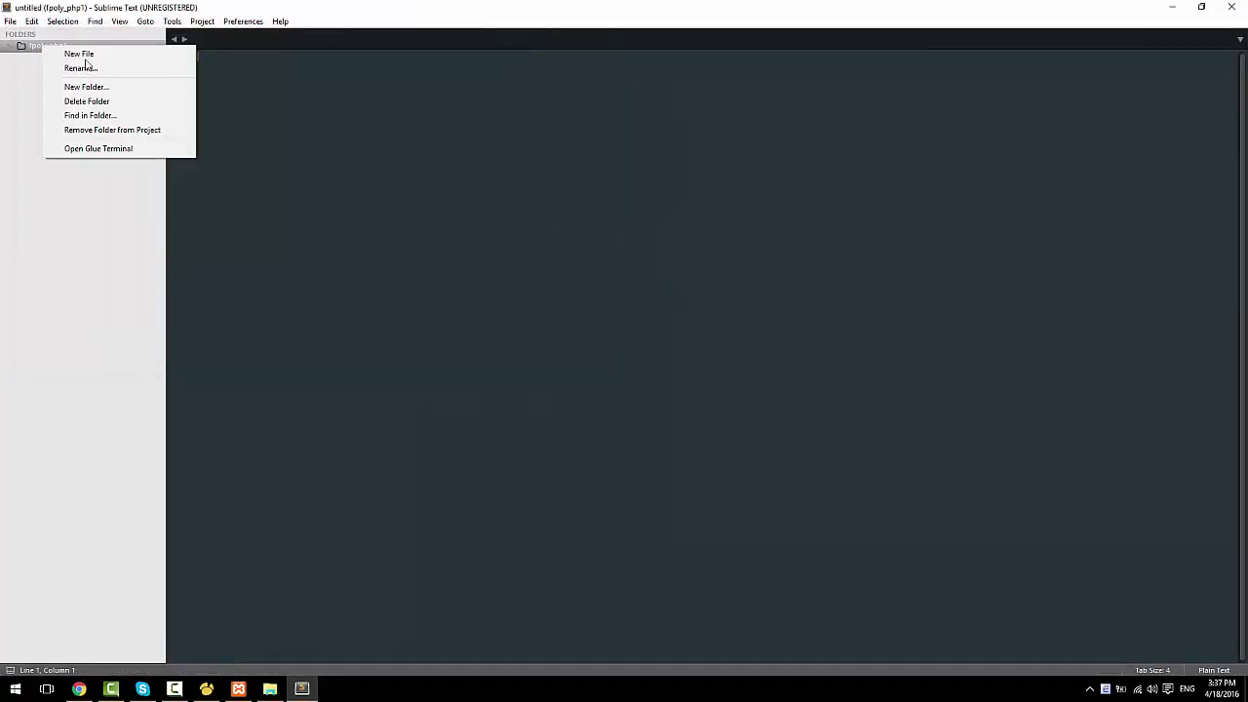
click(14, 45)
right_click(59, 47)
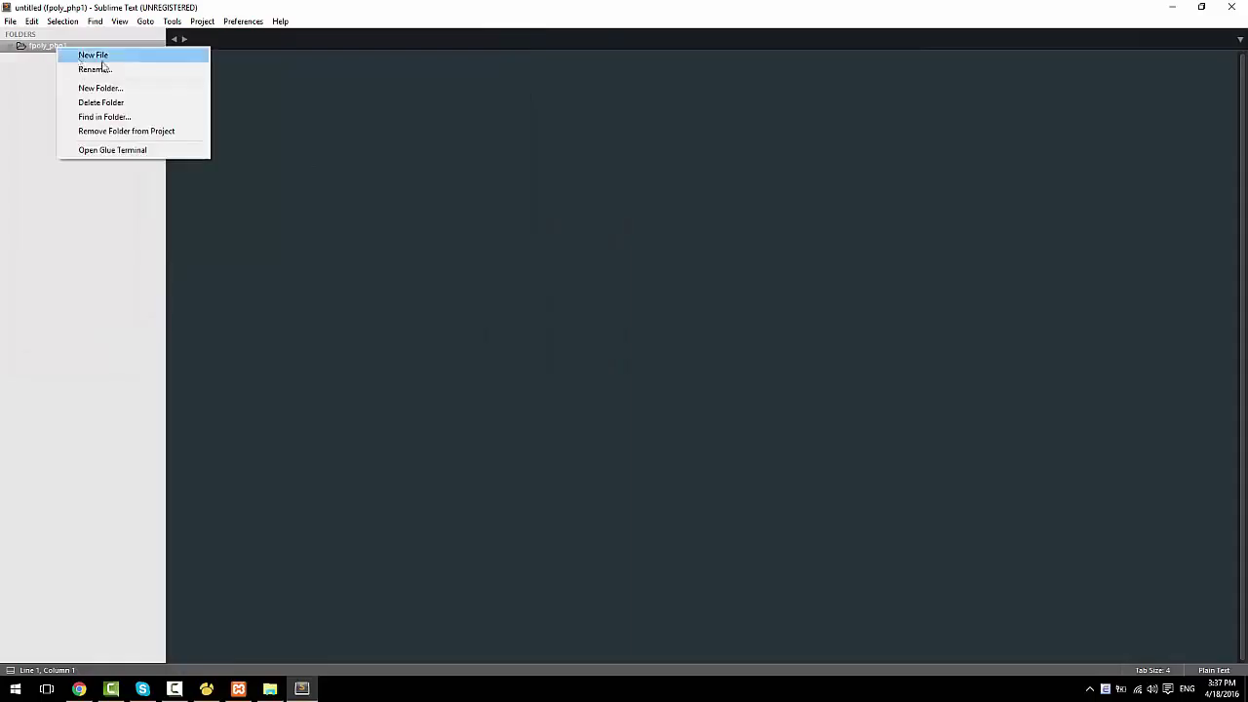
click(98, 56)
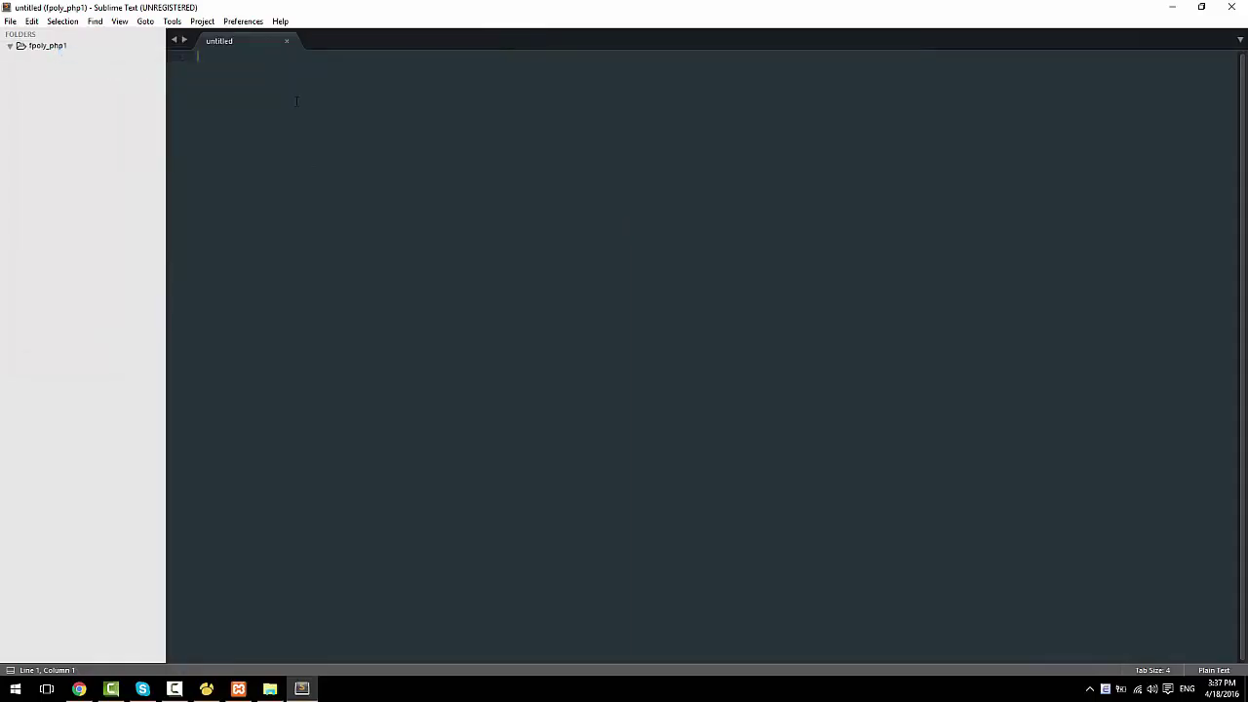
text(index)
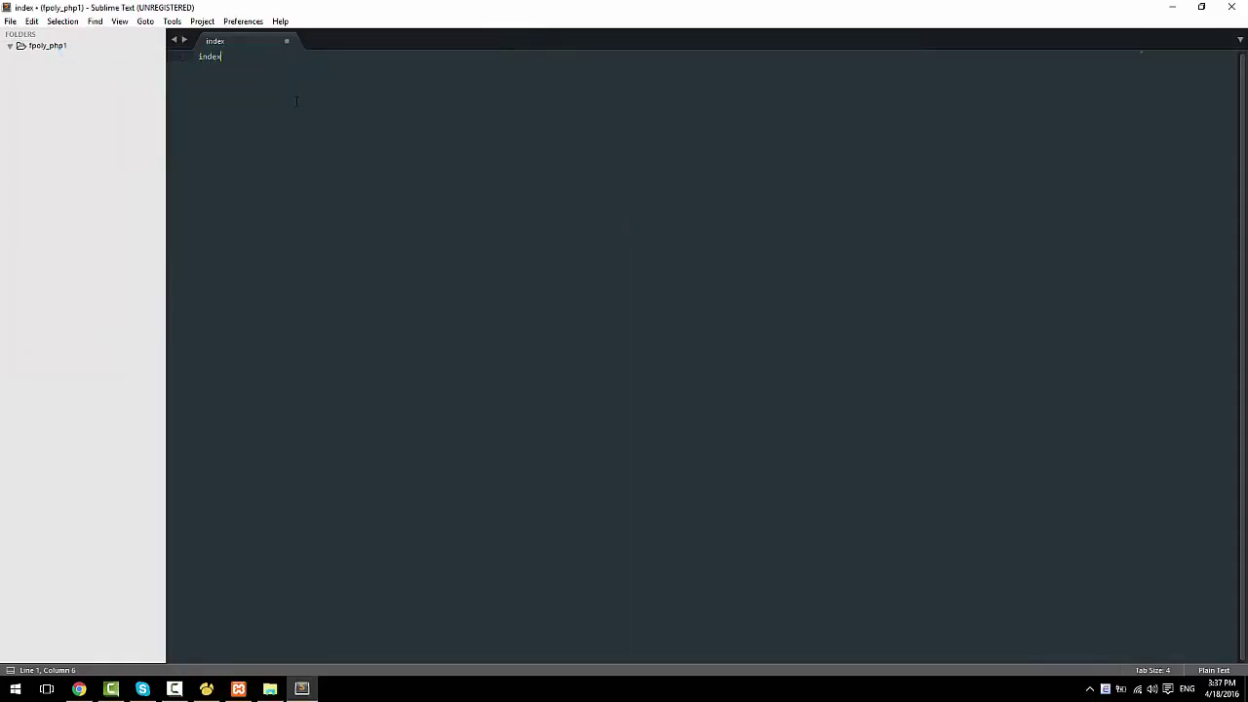
text(.php)
key(ctrl+s)
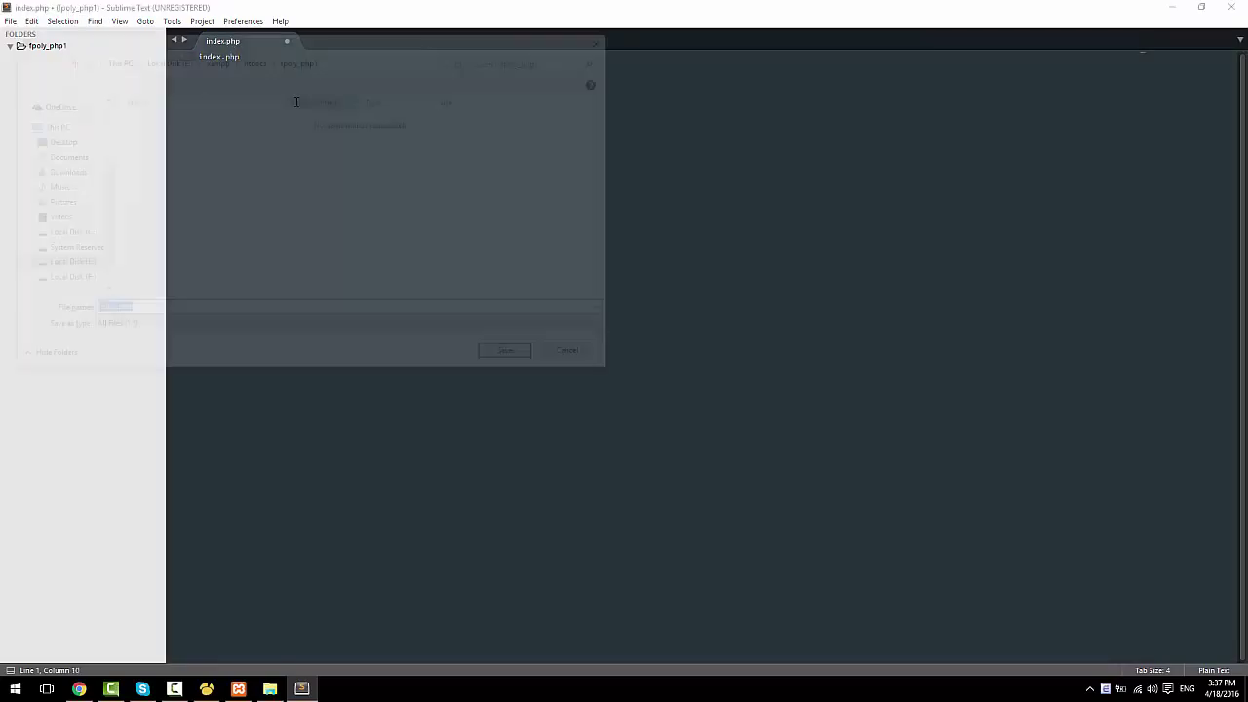
click(512, 357)
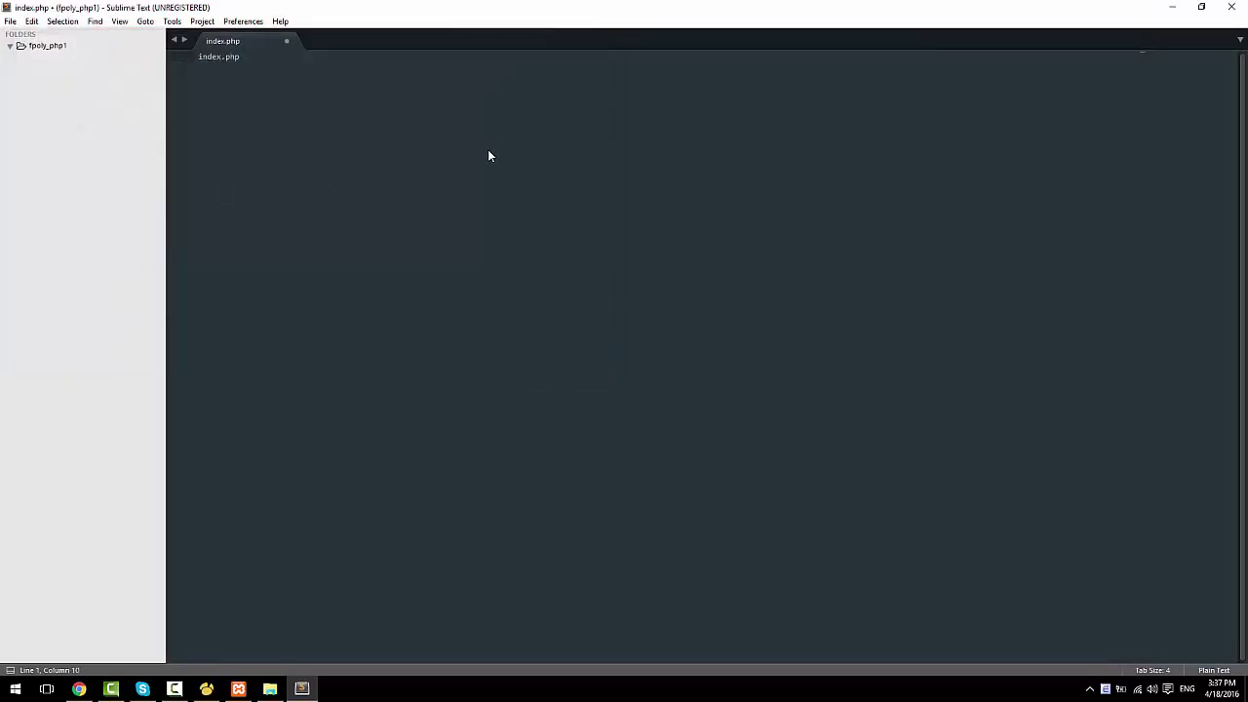
key(ctrl+a)
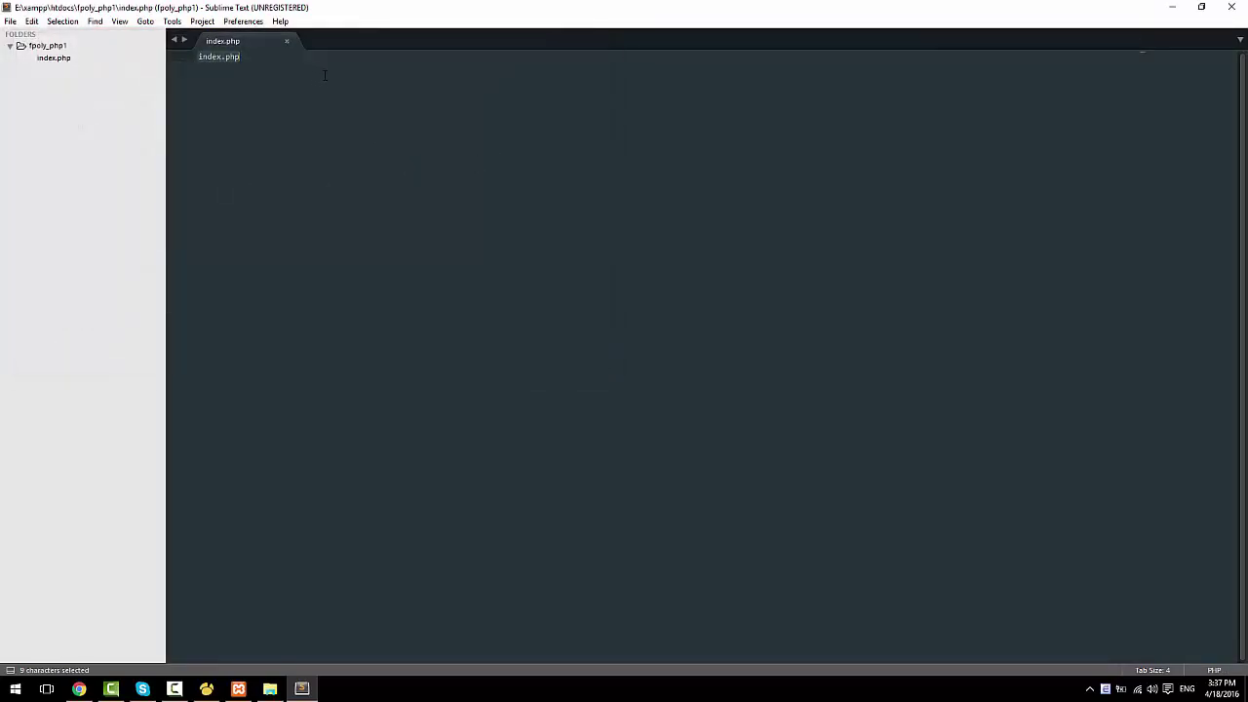
key(BackSpace)
key(ctrl+s)
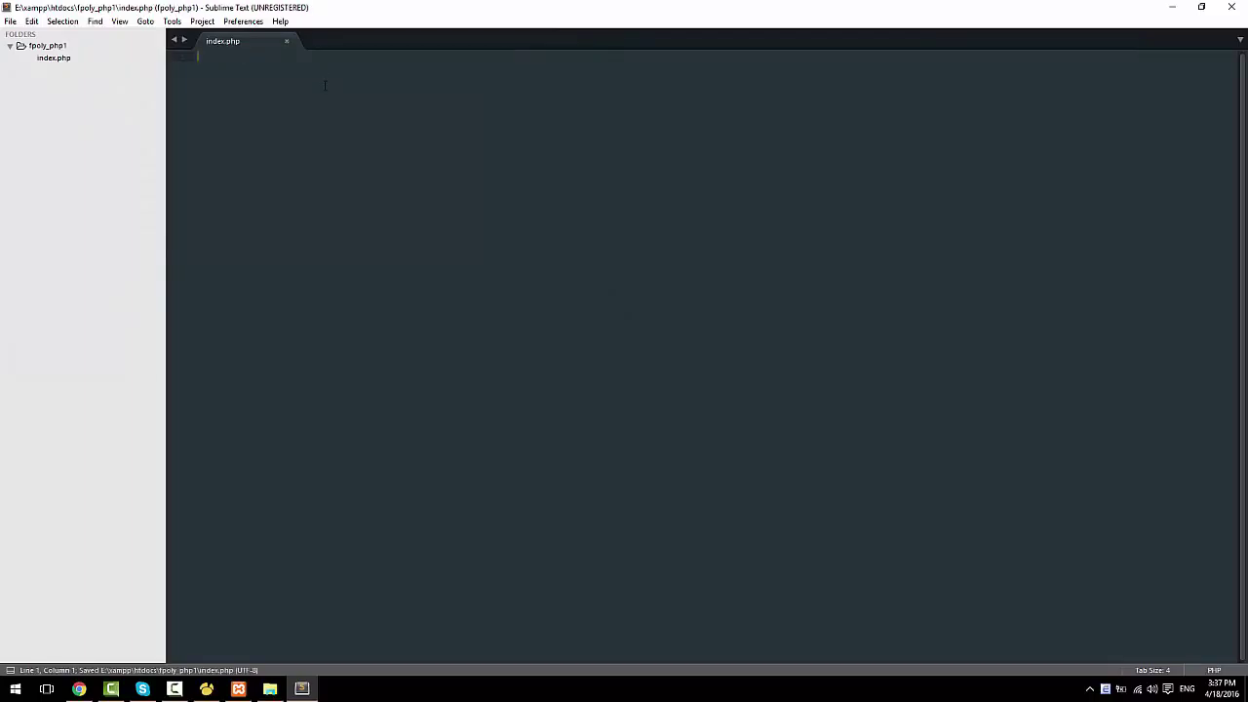
Step: Refresh the user table, then design a new table with an auto-increment primary-key id field
click(205, 689)
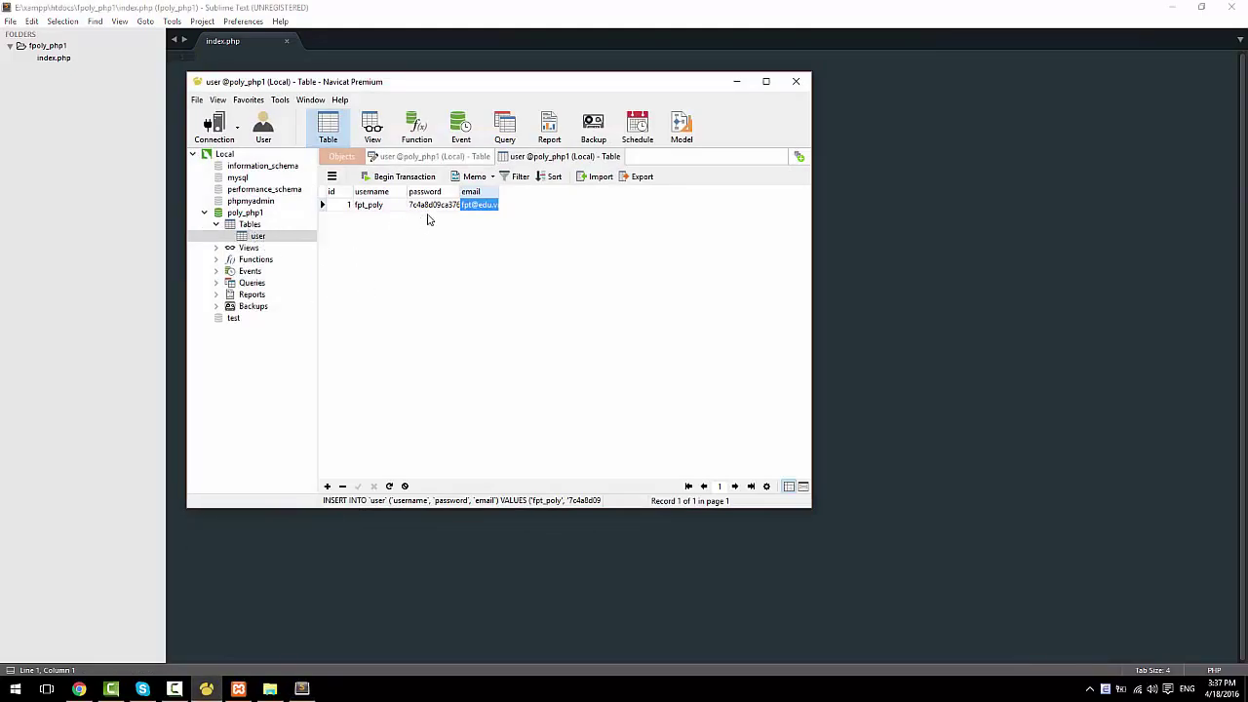
key(F5)
right_click(258, 227)
click(283, 234)
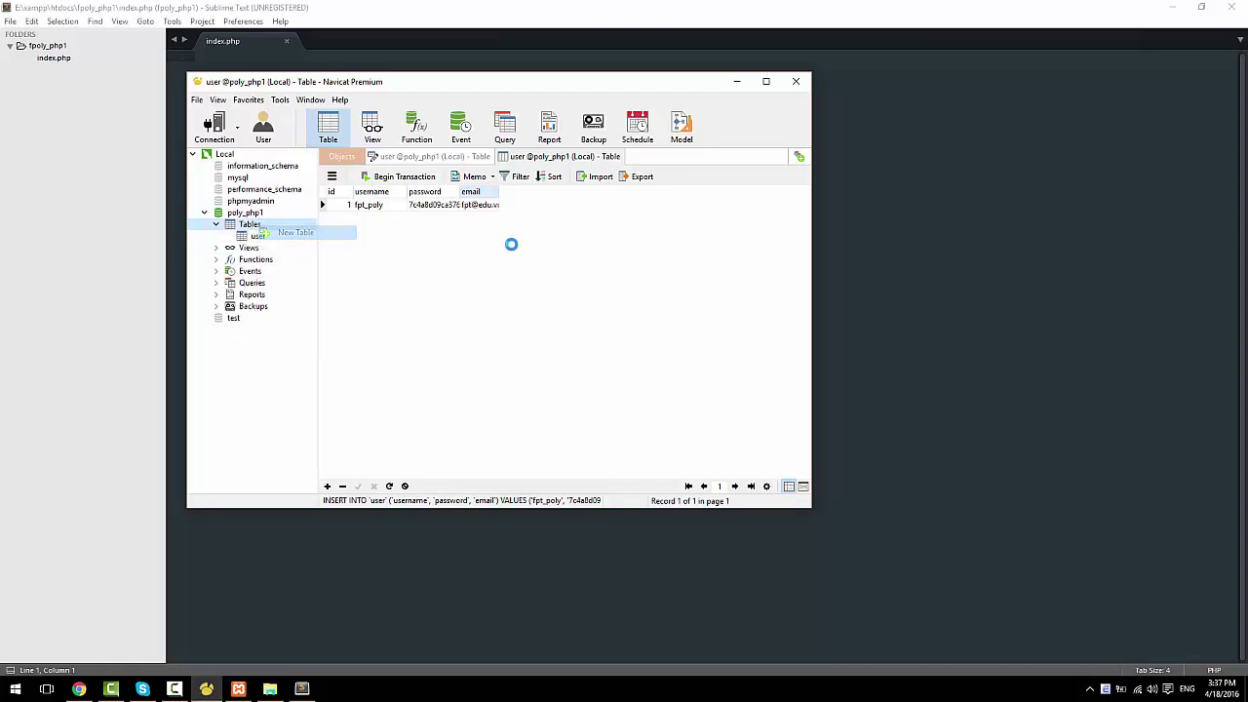
click(394, 226)
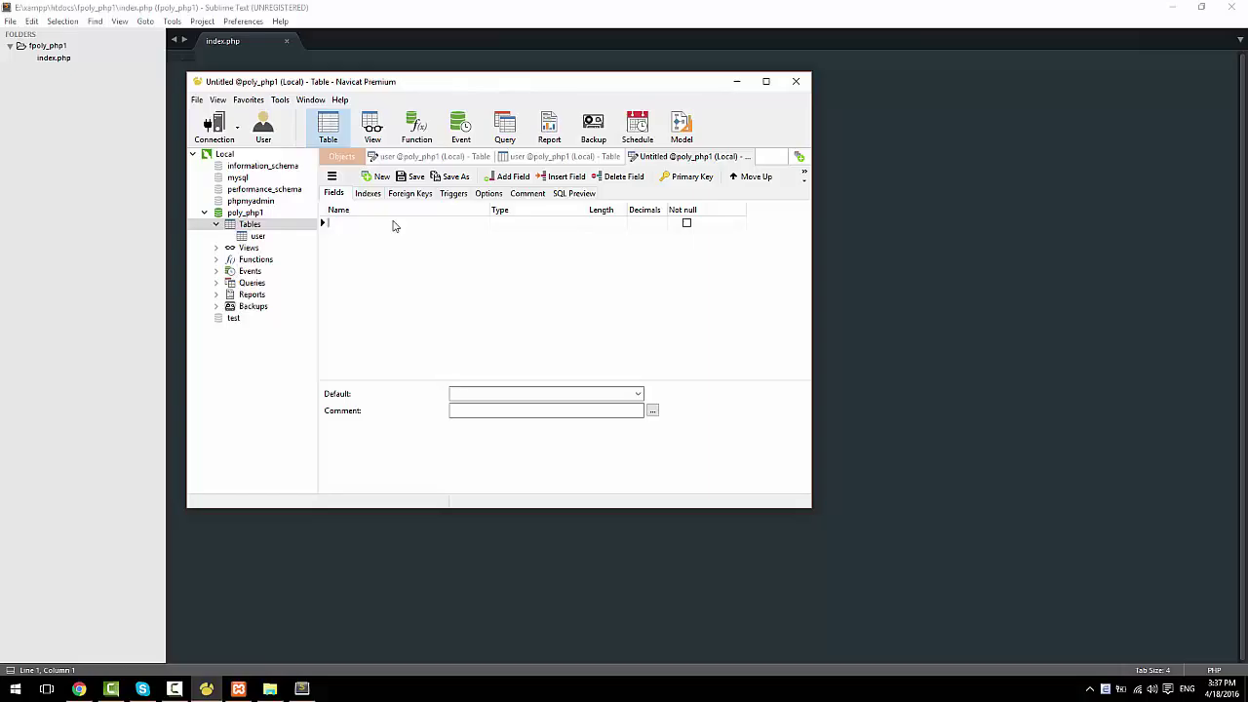
text(id)
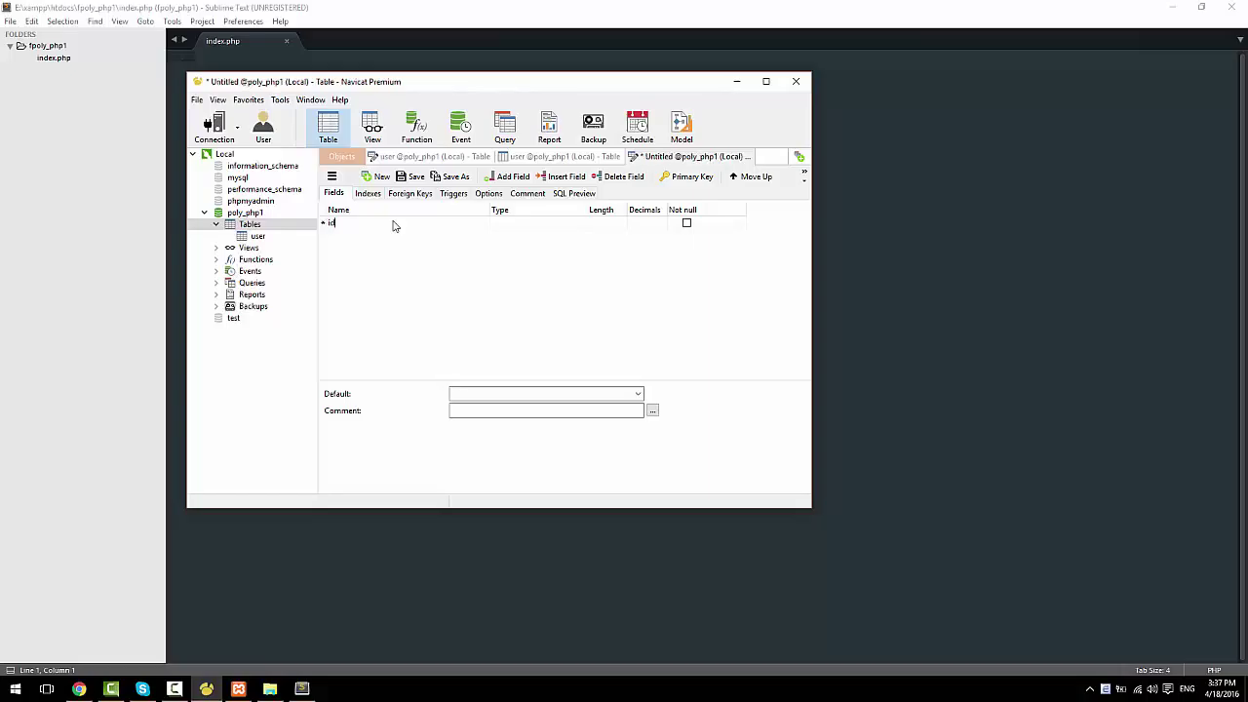
key(Tab)
key(Tab)
key(Tab)
key(Tab)
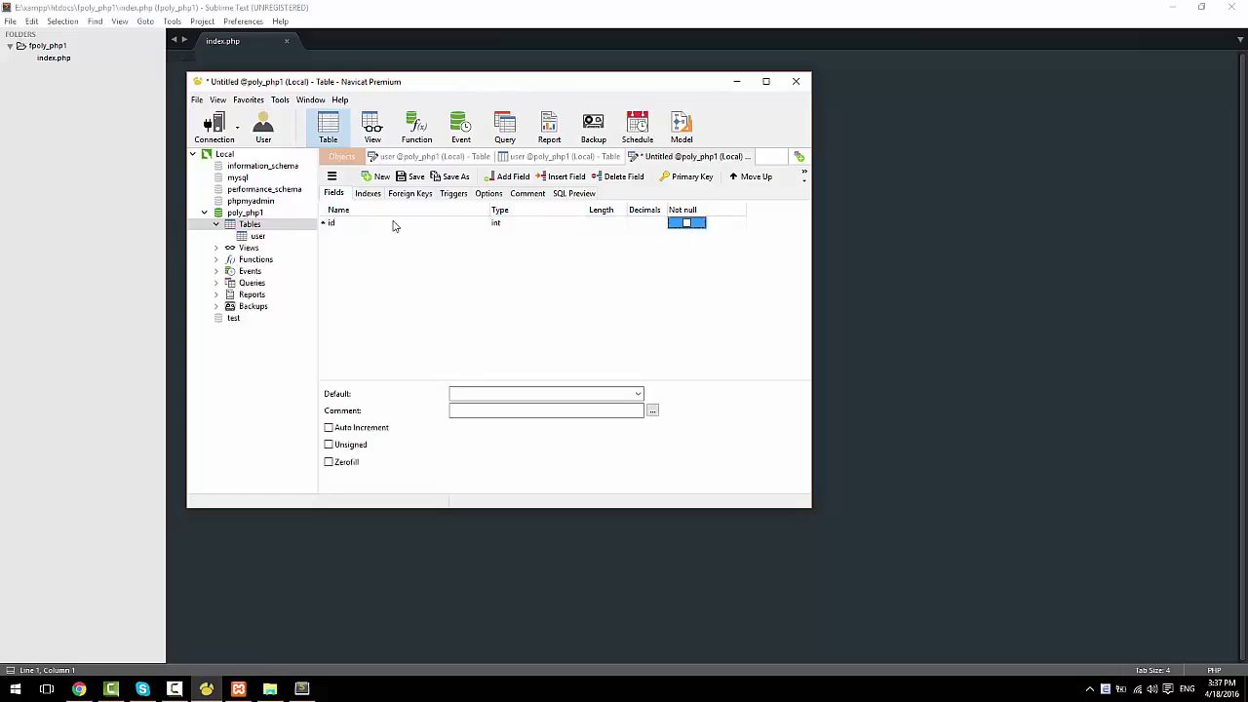
key(Tab)
key(space)
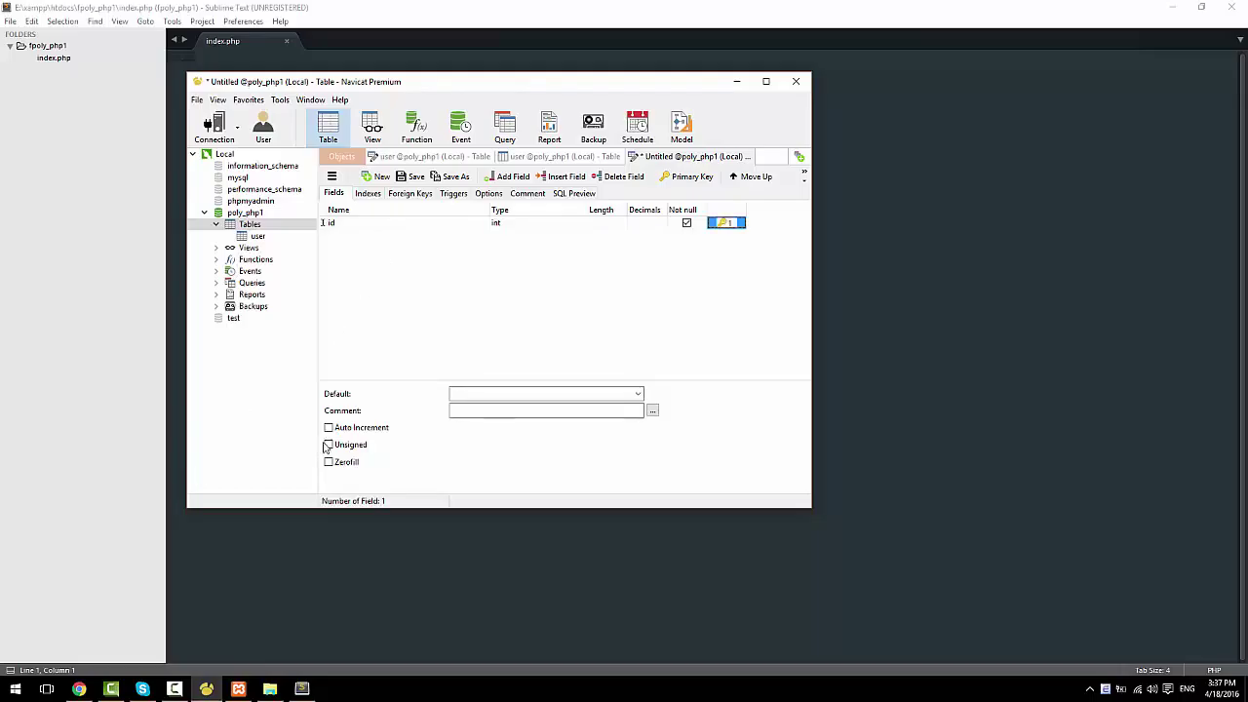
click(329, 427)
Step: Add name, description and image fields, giving description the text type
click(385, 222)
key(Down)
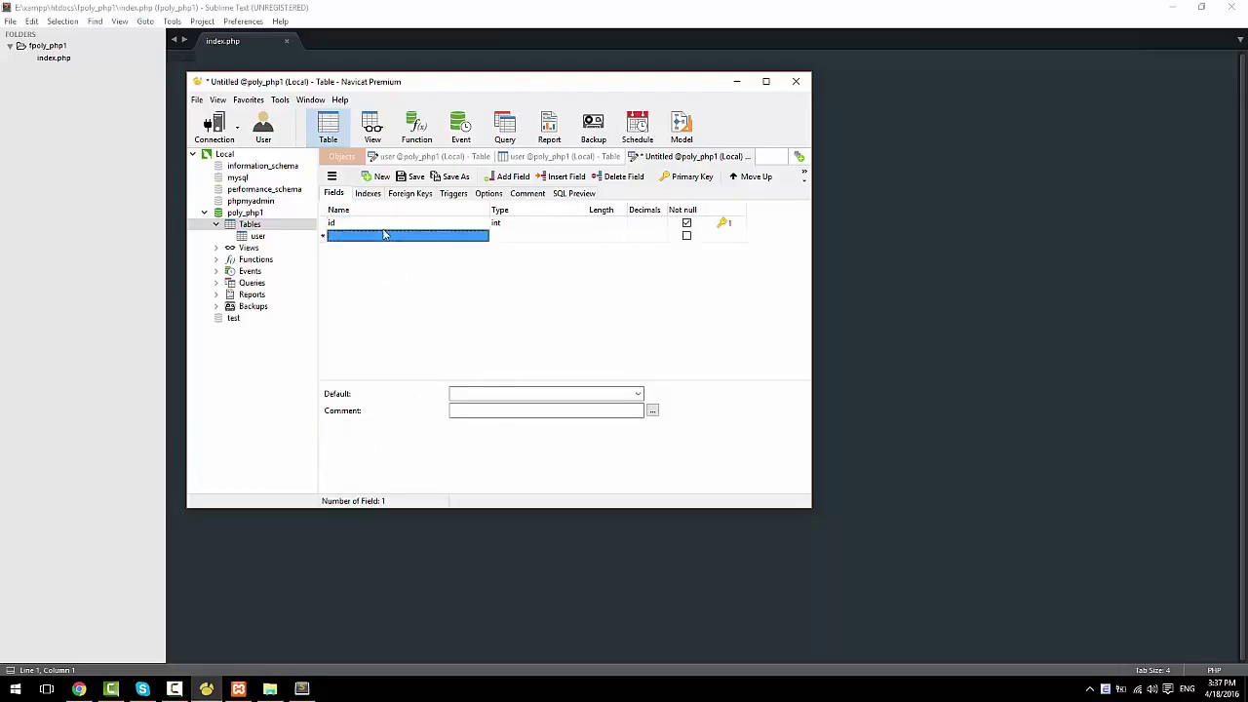
text(name)
key(Tab)
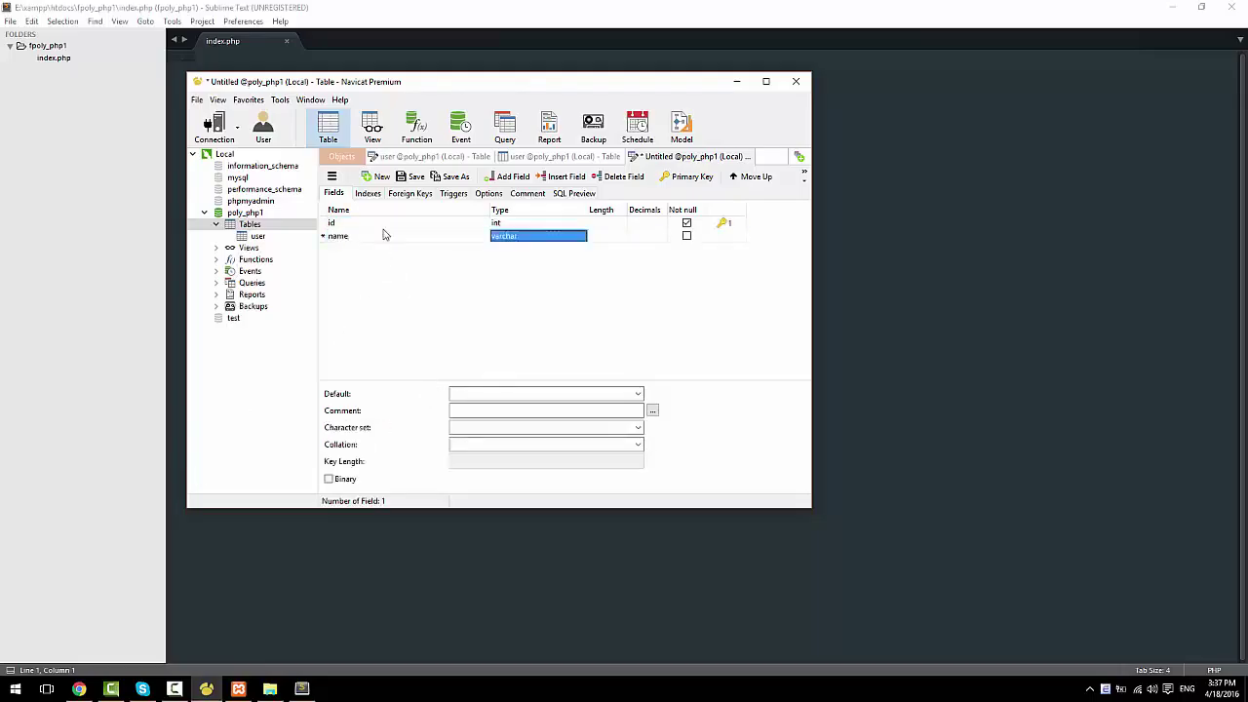
key(Tab)
key(Tab)
key(Tab)
key(Tab)
key(Tab)
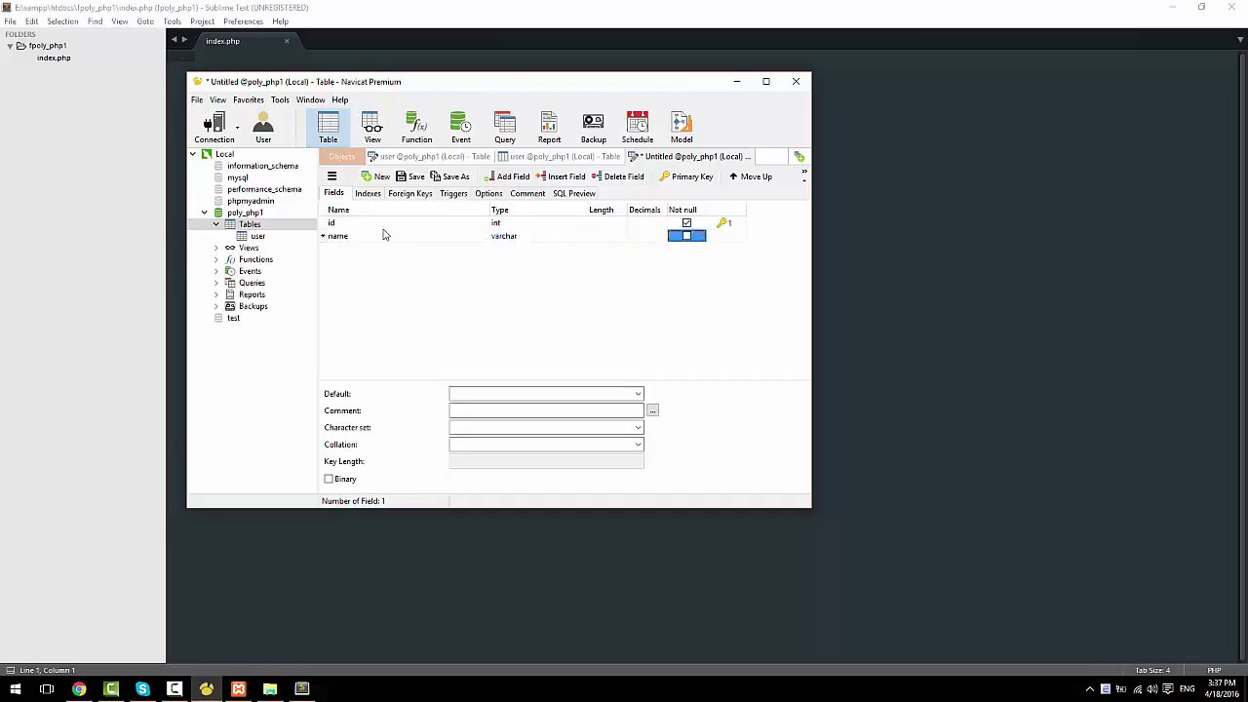
text(desc)
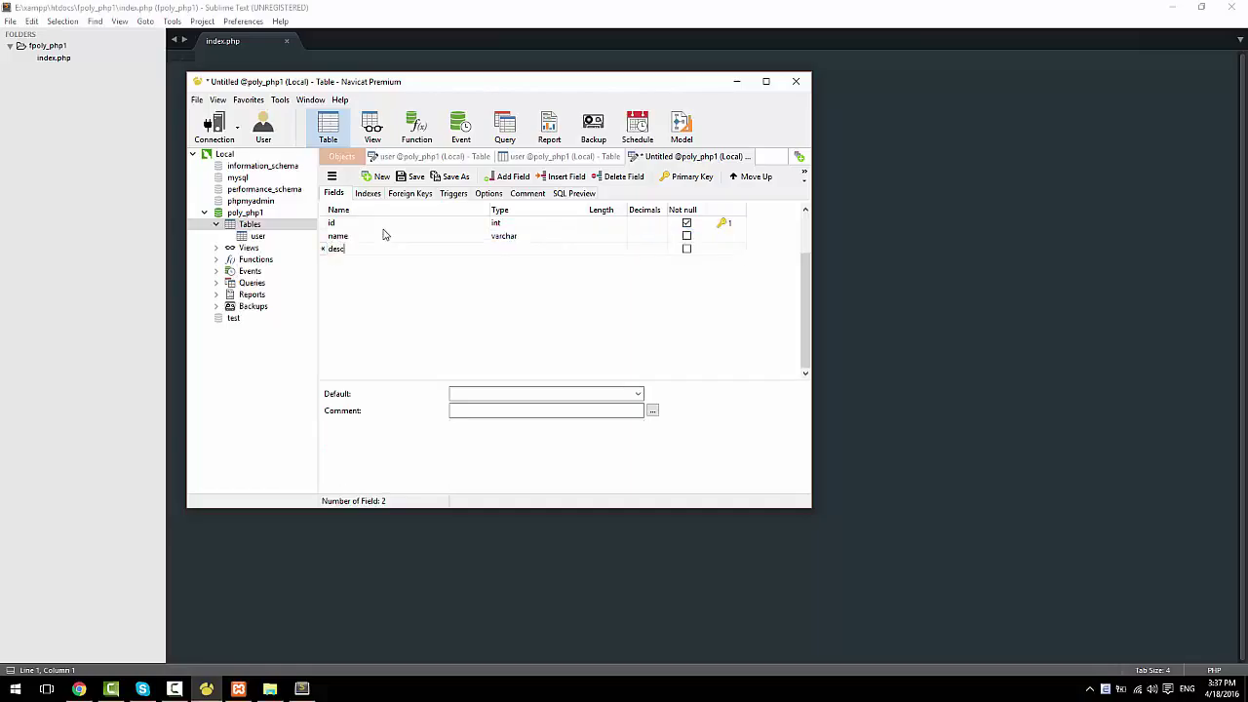
text(ription)
key(Tab)
key(Tab)
key(Tab)
key(Tab)
key(Tab)
key(Tab)
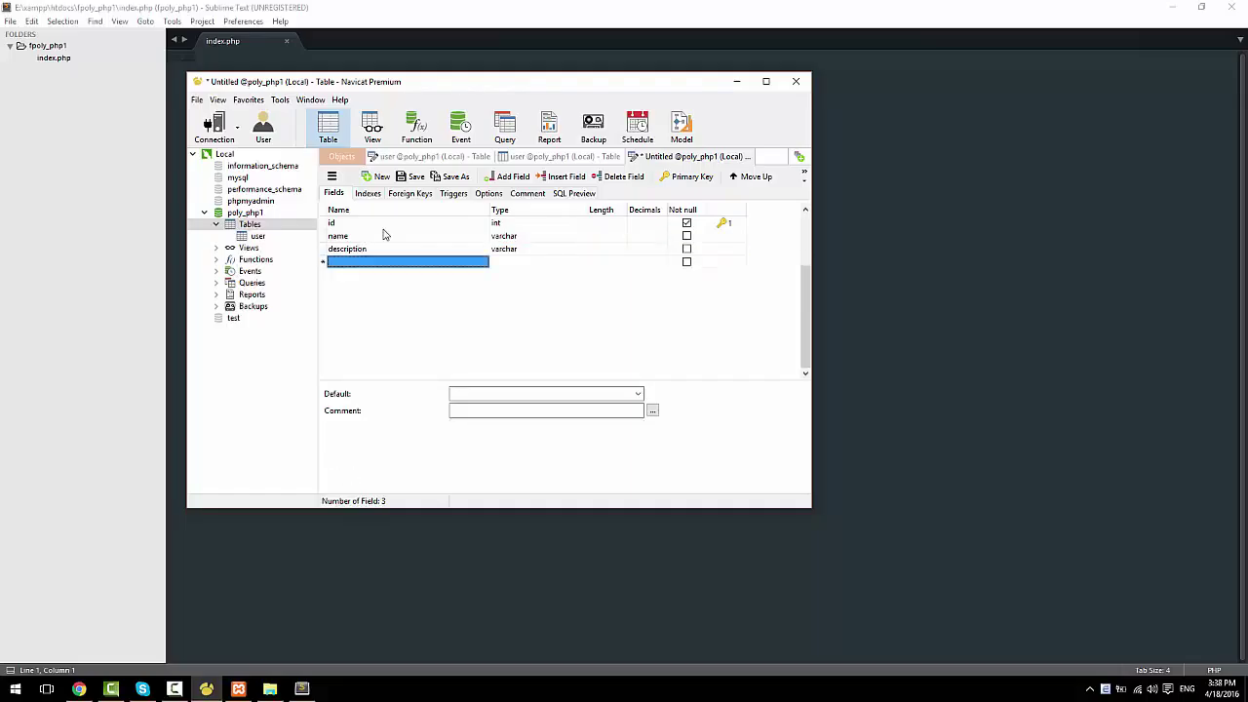
text(image)
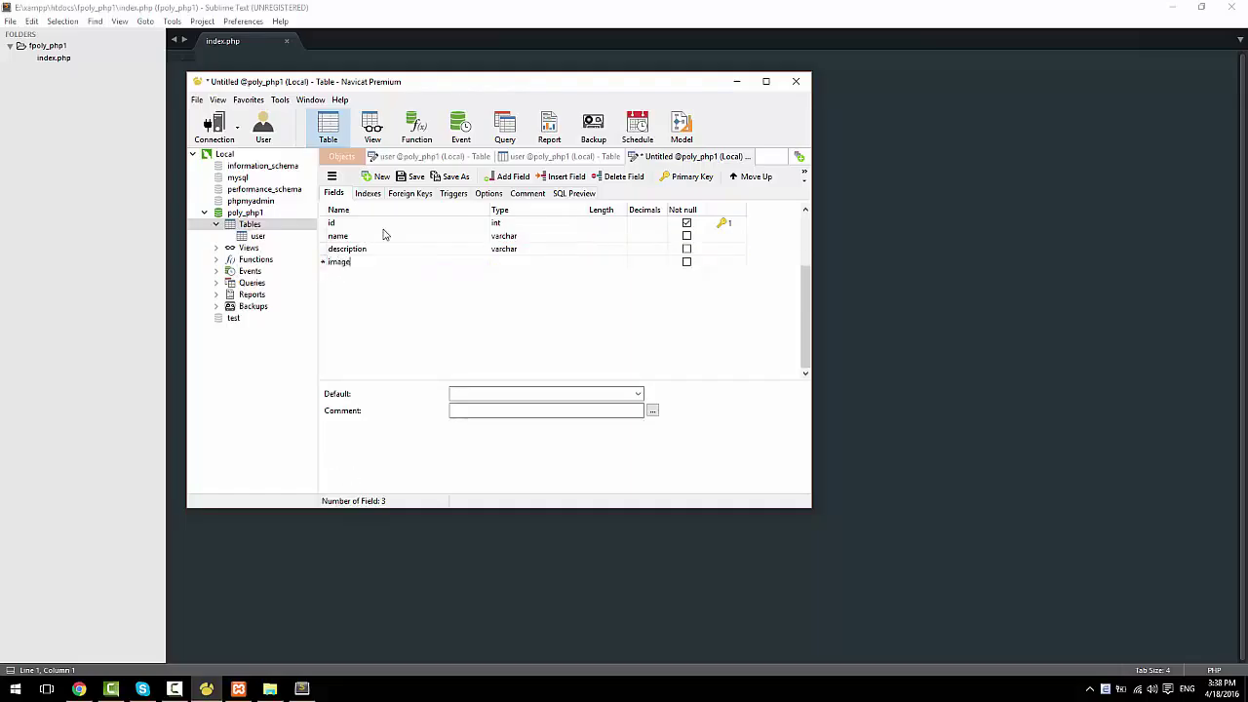
key(Tab)
key(Tab)
key(Tab)
key(Tab)
key(Tab)
key(Tab)
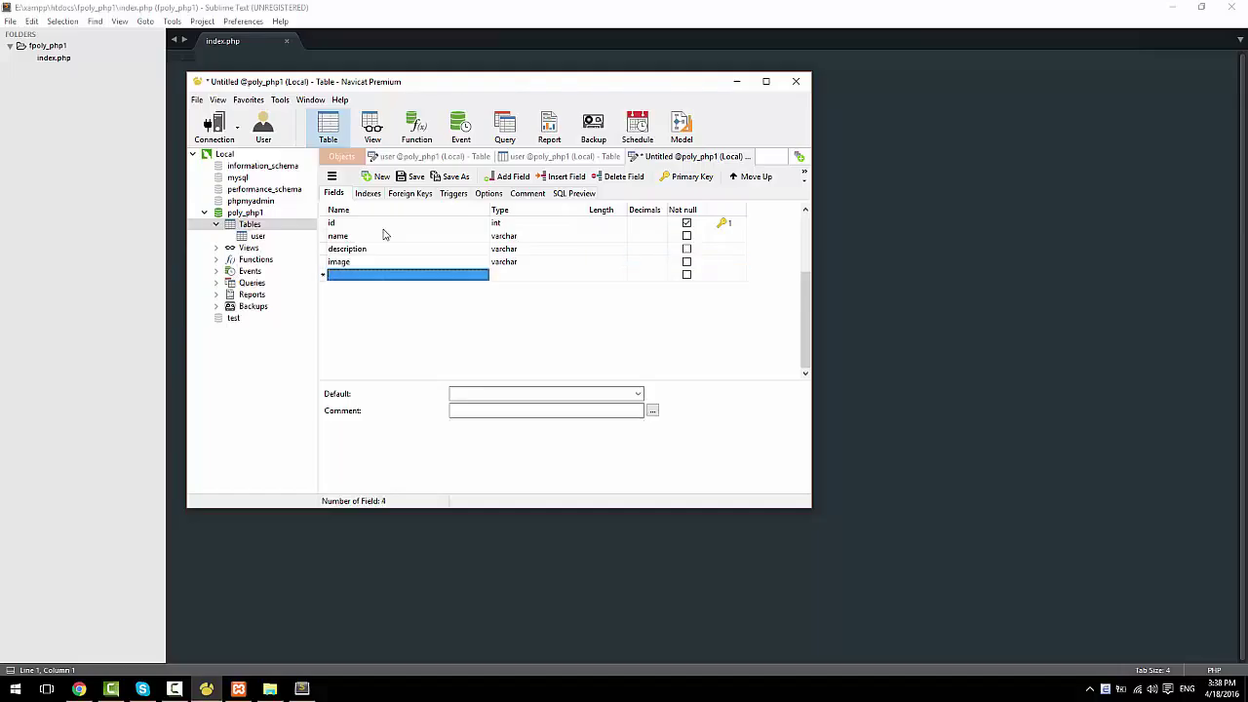
key(Up)
key(Up)
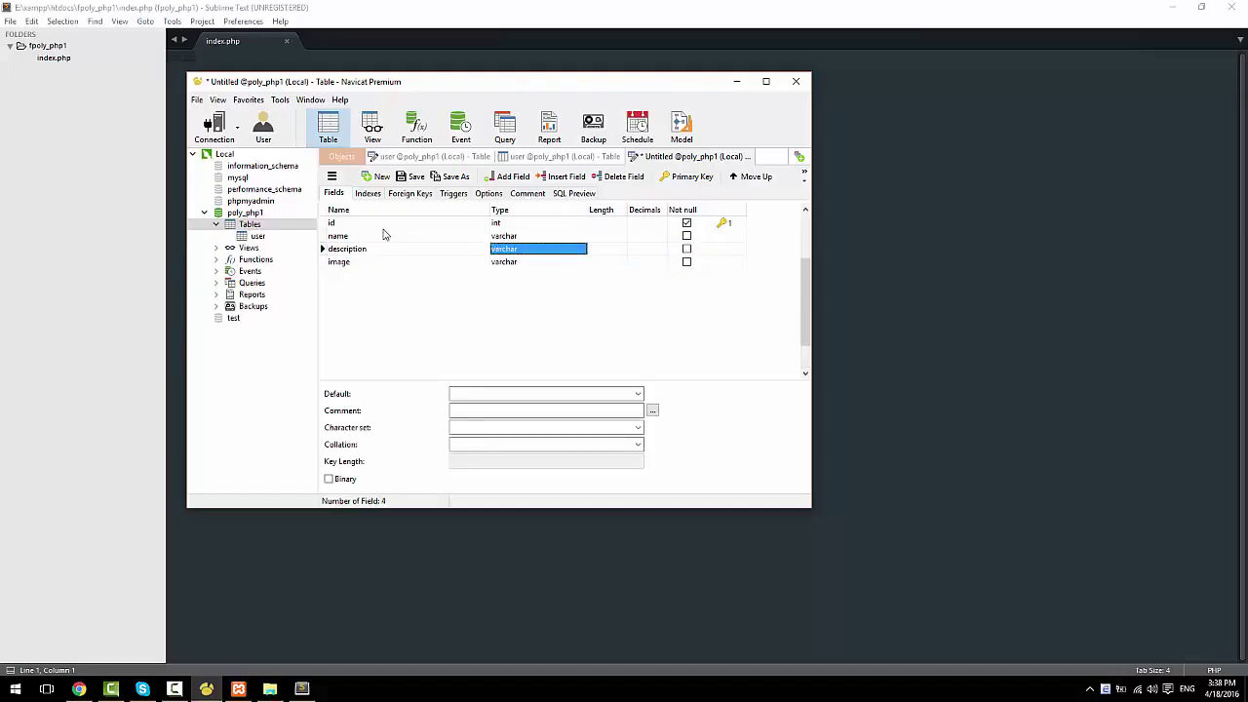
text(text)
key(Tab)
key(Tab)
key(Tab)
key(Tab)
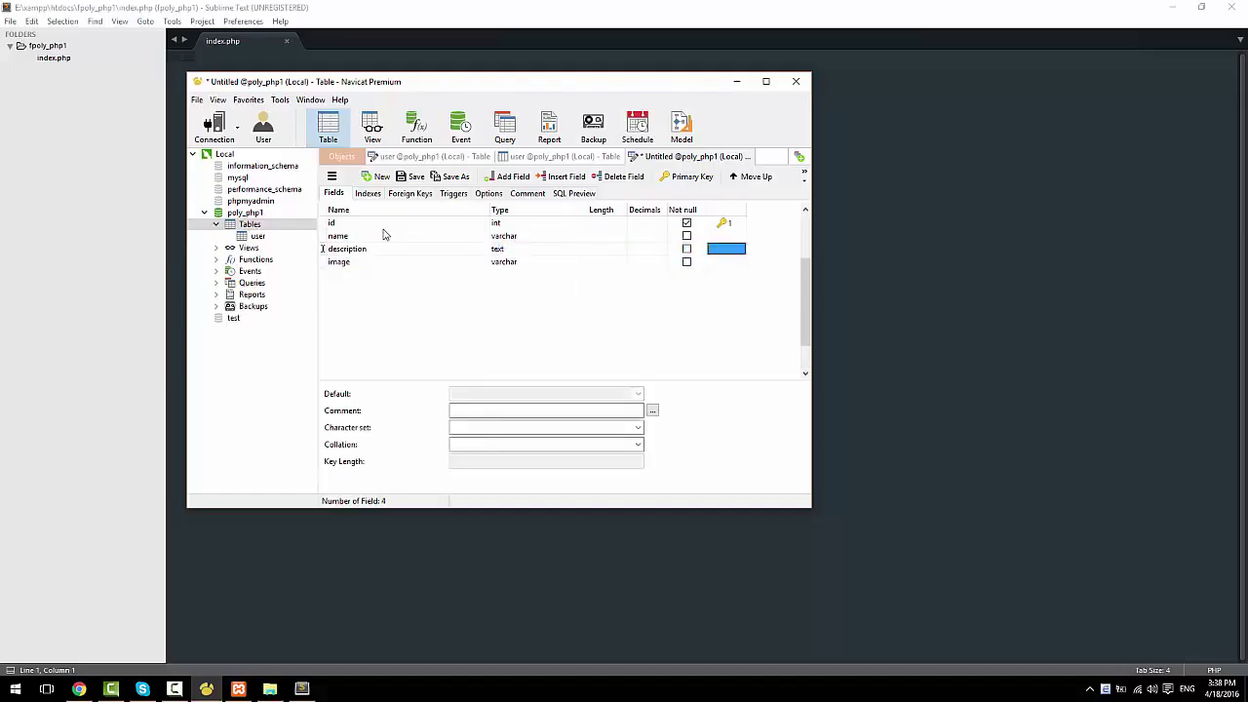
key(Tab)
Step: Save the new table under the name category
key(ctrl+s)
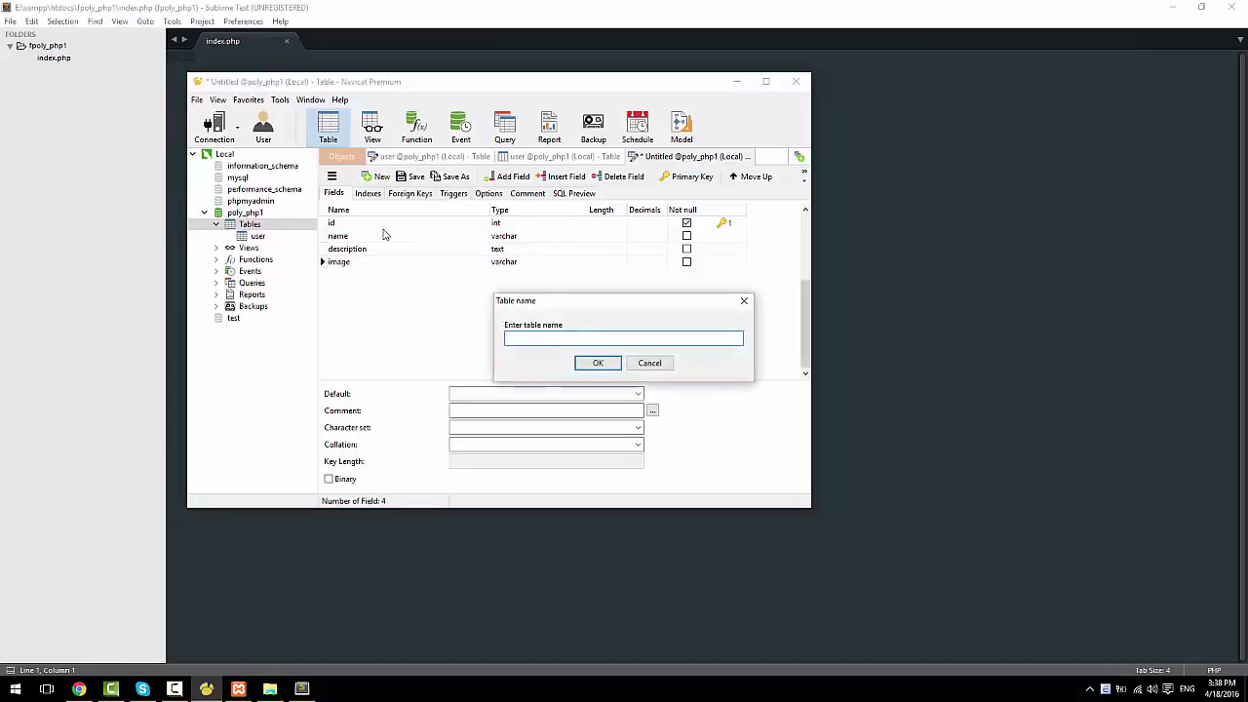
text(category)
click(597, 363)
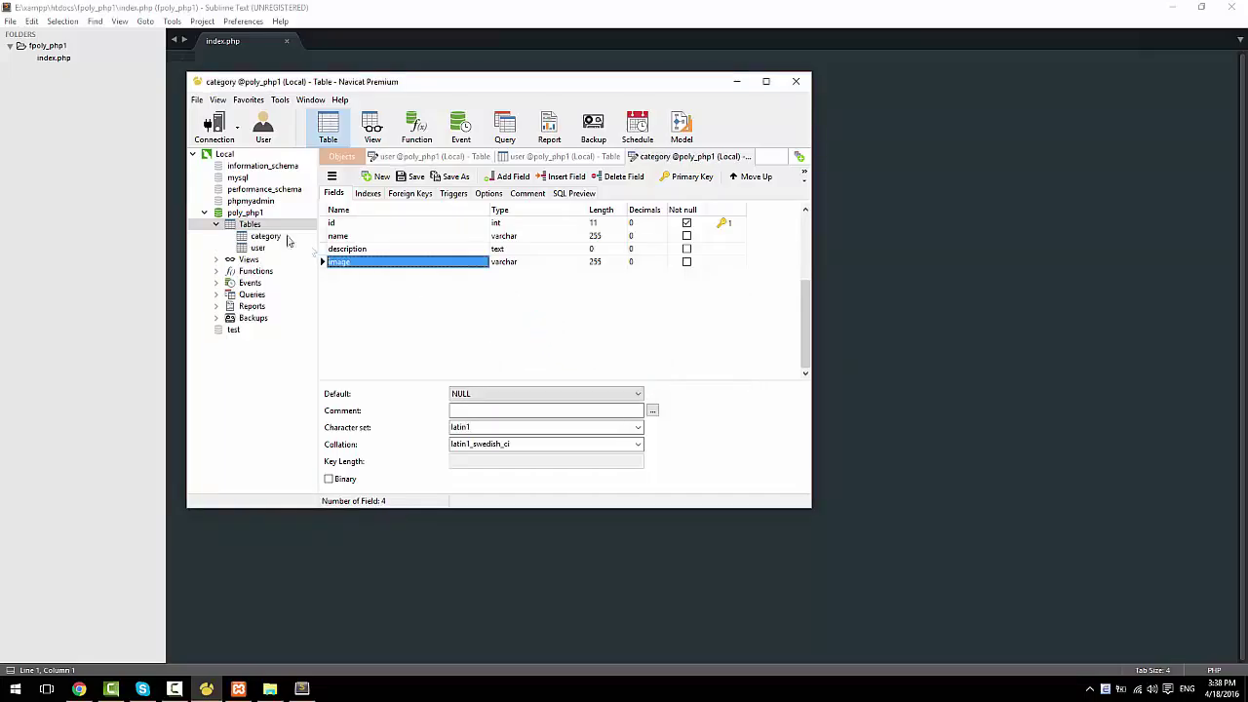
right_click(252, 226)
Step: Start a new table with an int id field set as the primary key
click(292, 235)
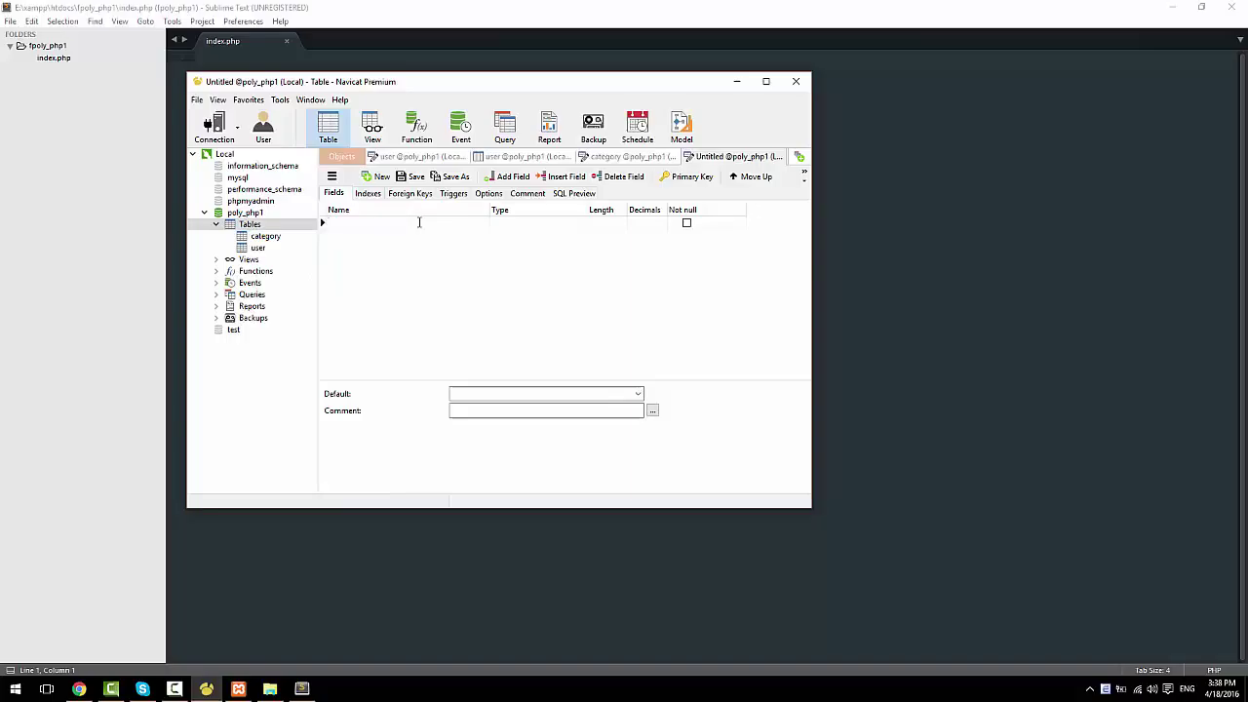
text(id)
key(Tab)
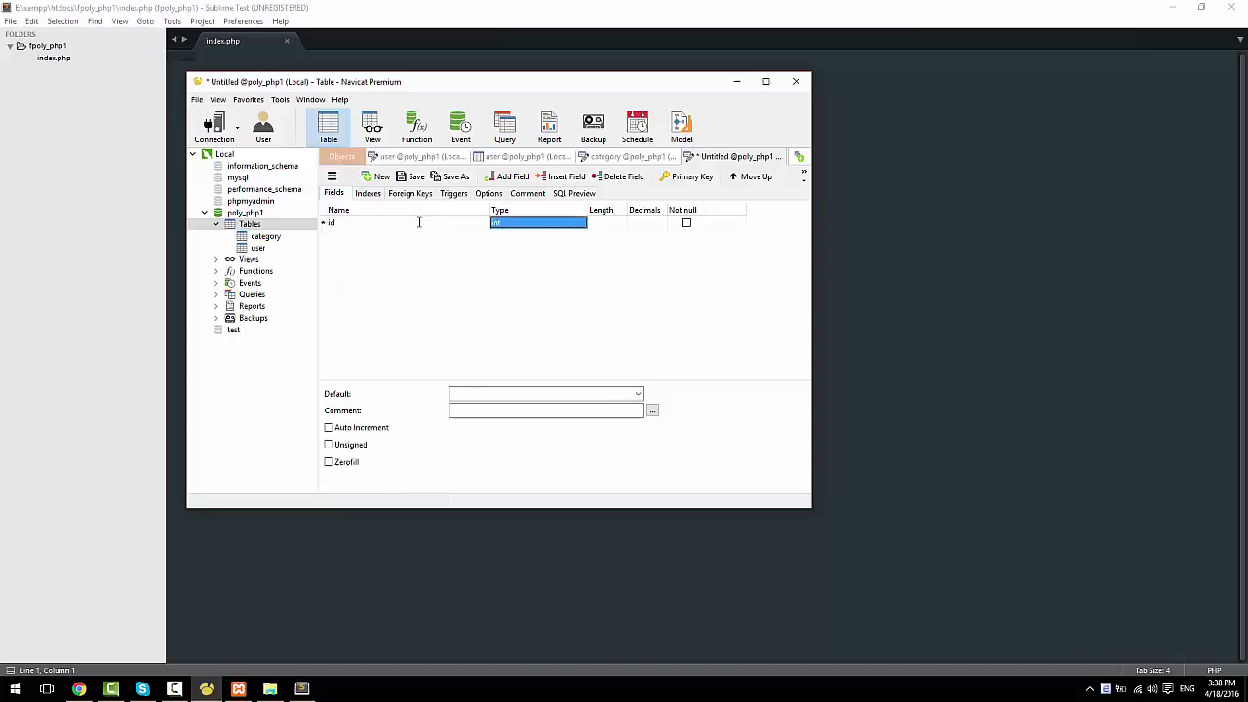
text(int)
key(Tab)
key(Tab)
key(Tab)
key(Tab)
key(space)
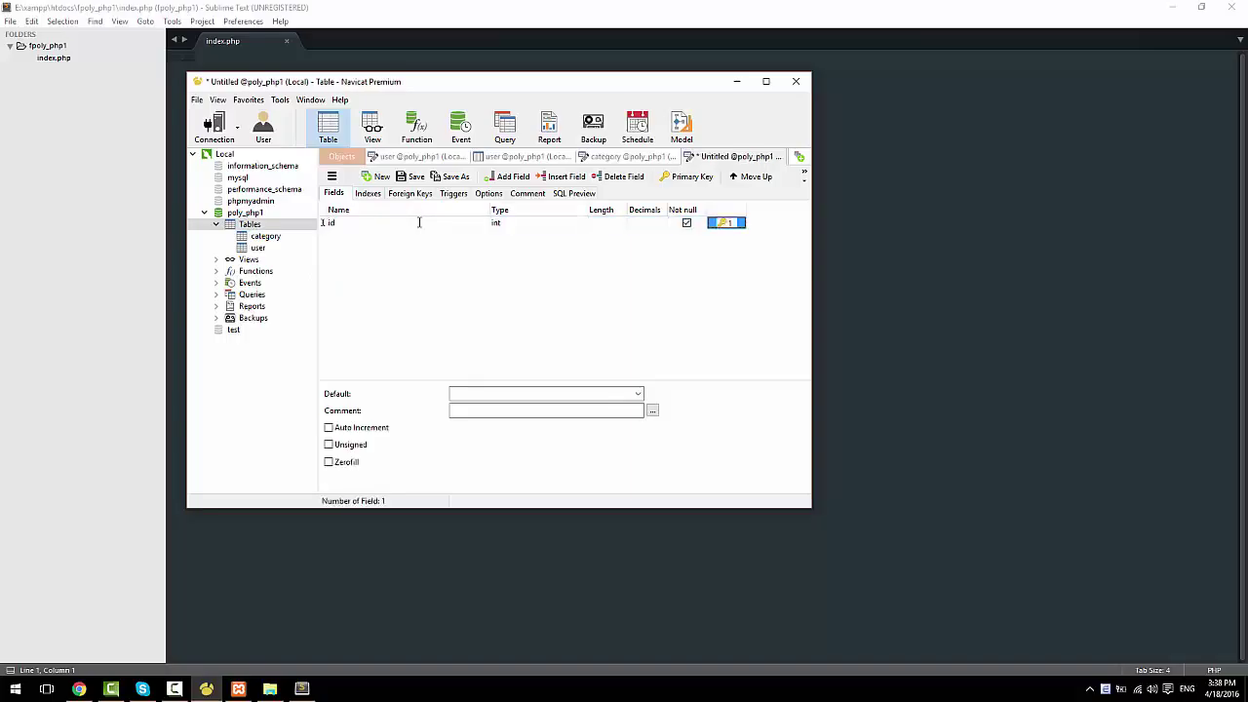
Step: Add the name and cate_id (int) fields below id
key(Tab)
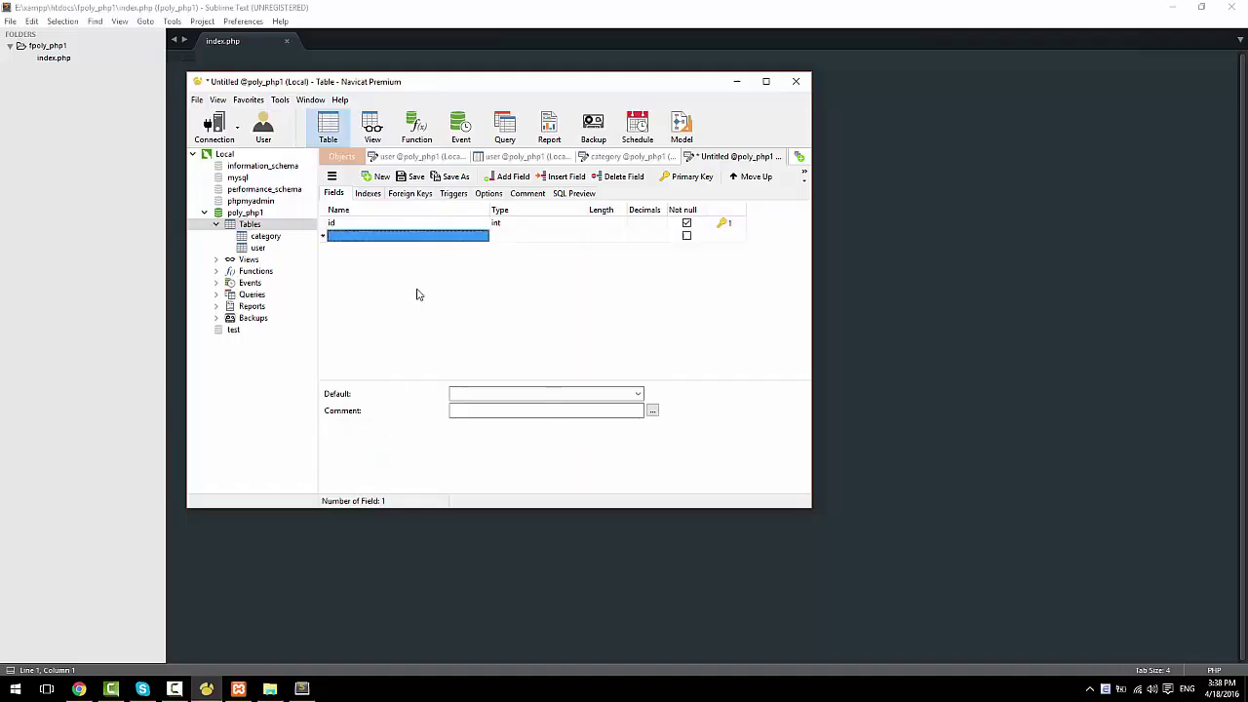
text(name)
key(Tab)
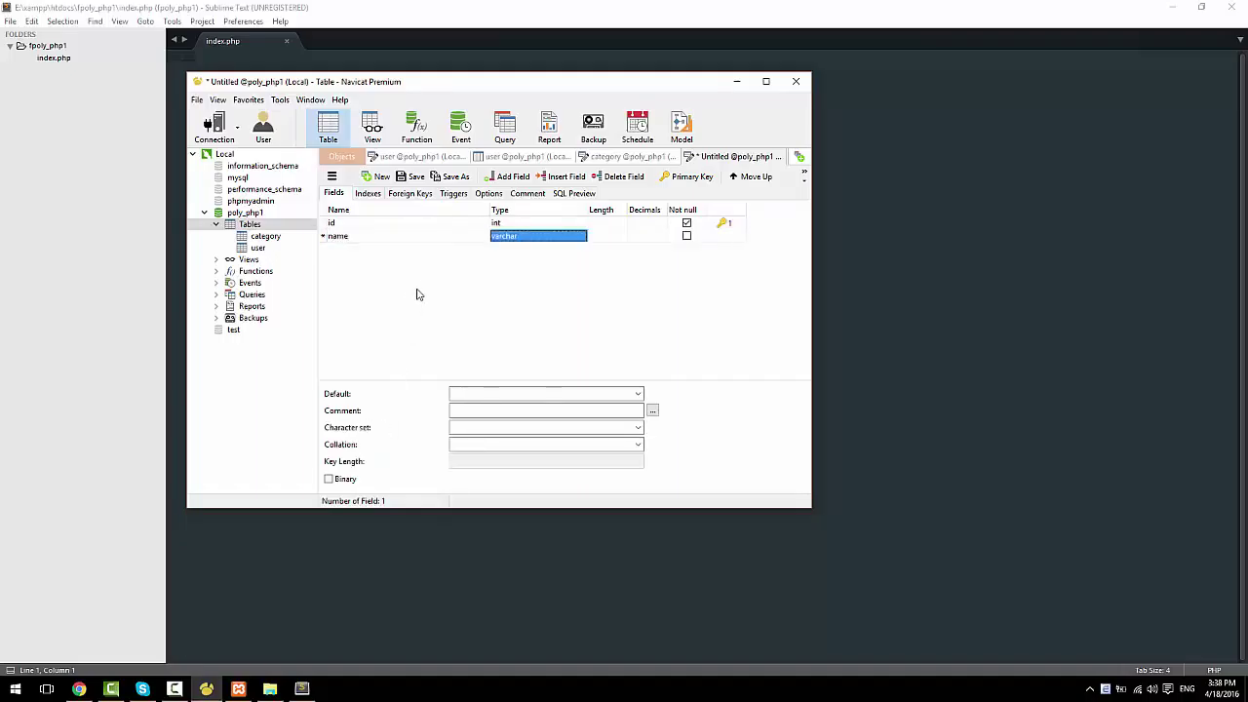
key(Tab)
key(Tab)
key(Tab)
key(Tab)
key(Tab)
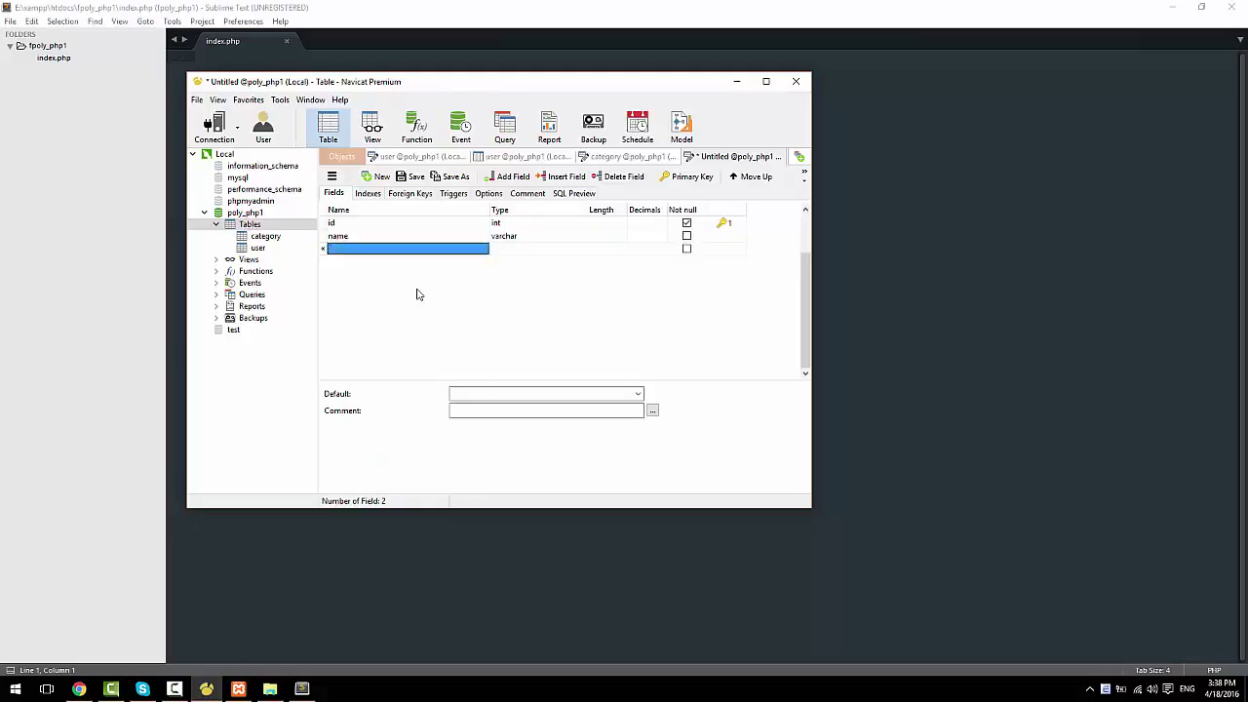
text(cate)
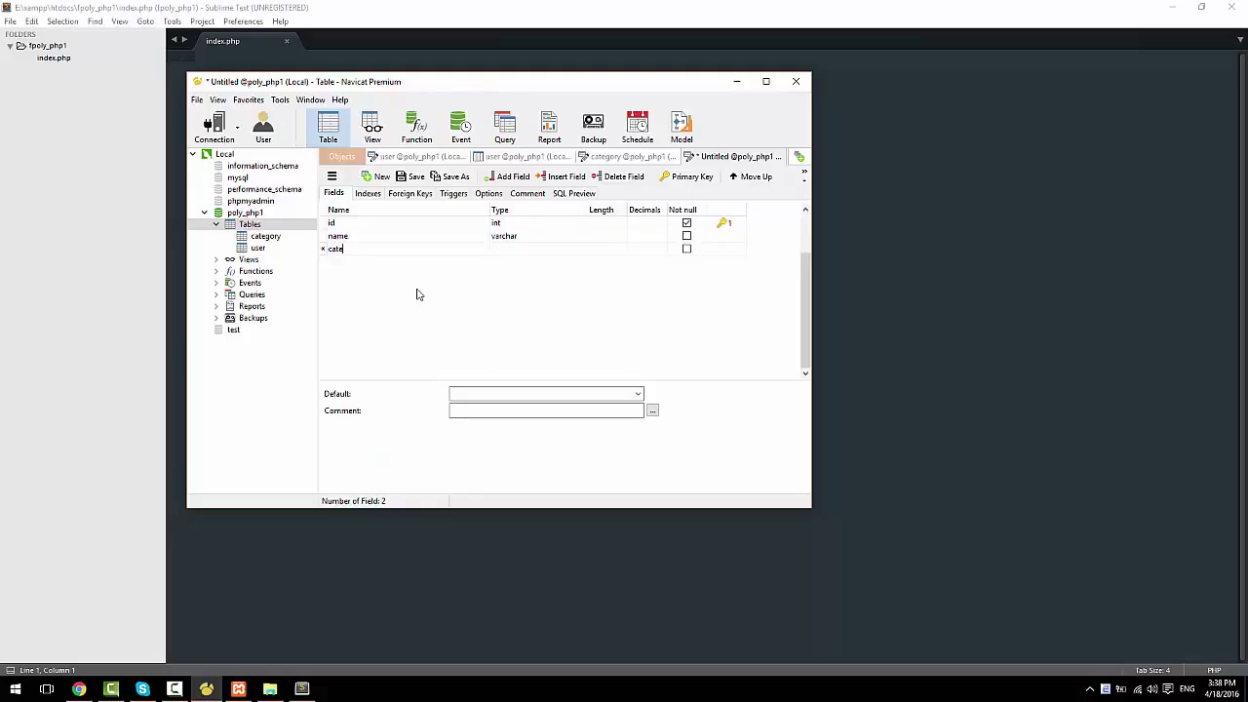
text(_id)
key(Tab)
key(Tab)
key(Tab)
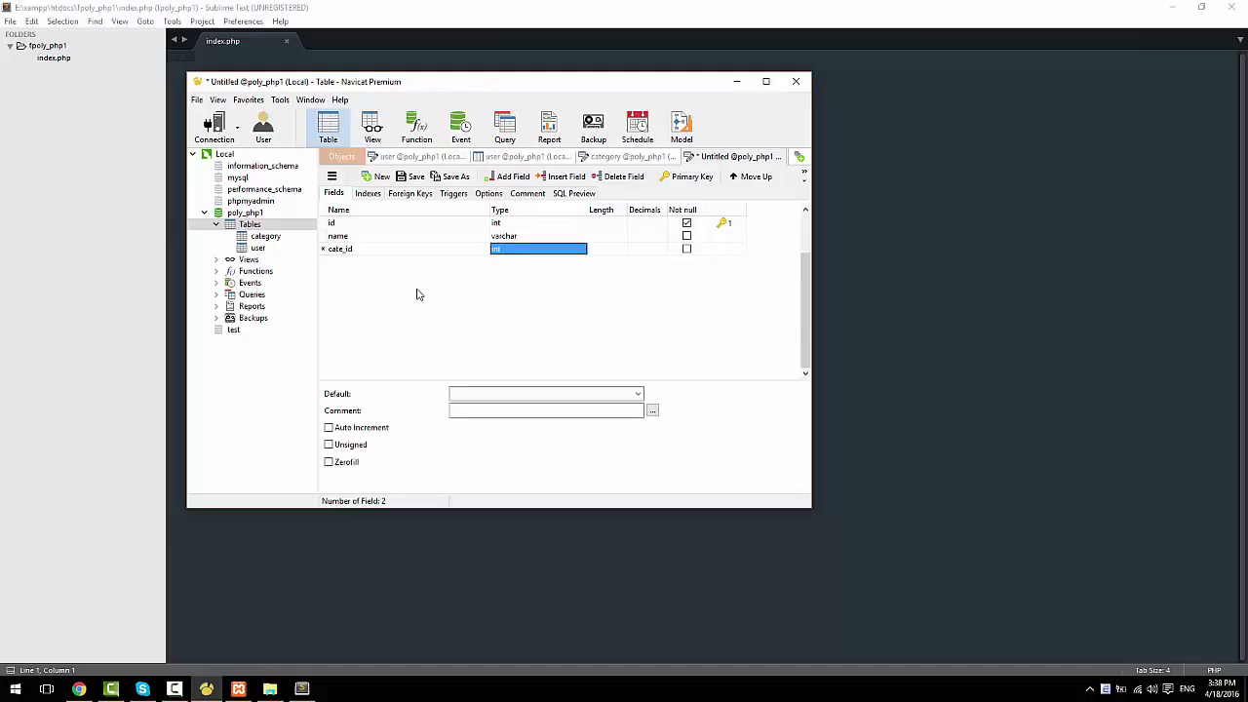
key(Tab)
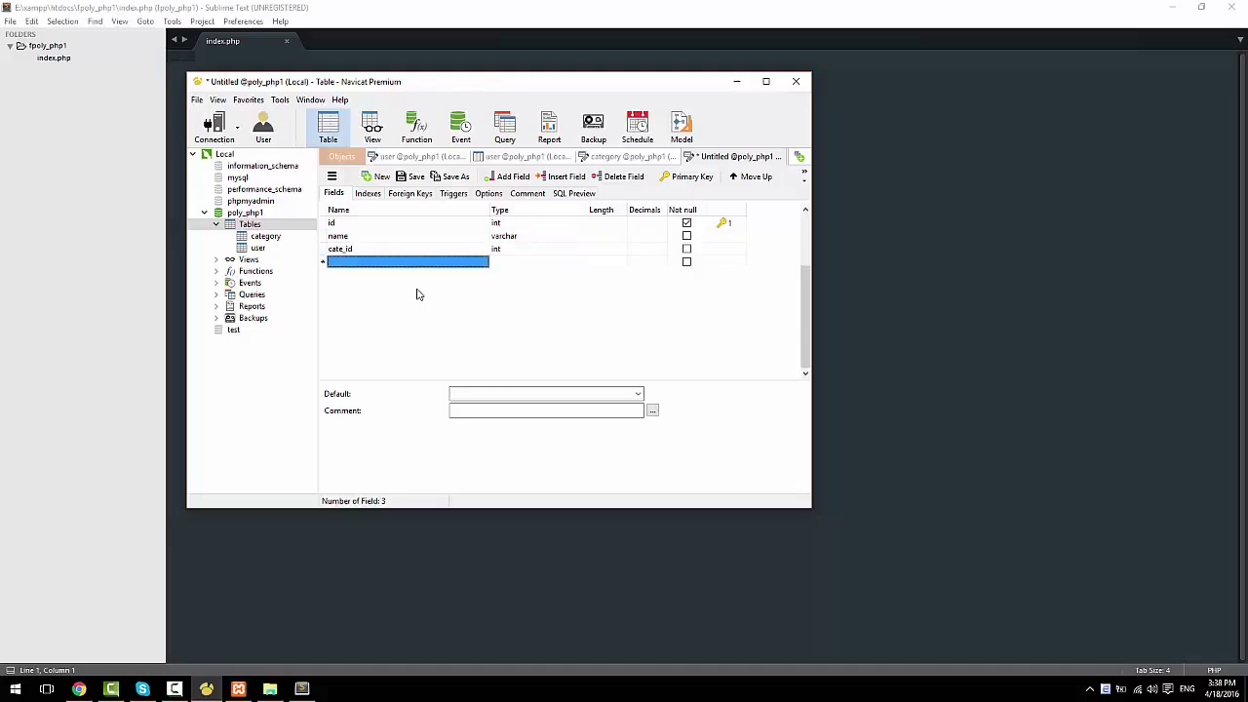
Step: Add a description field of type text and an image field, leaving the table unnamed
text(desc)
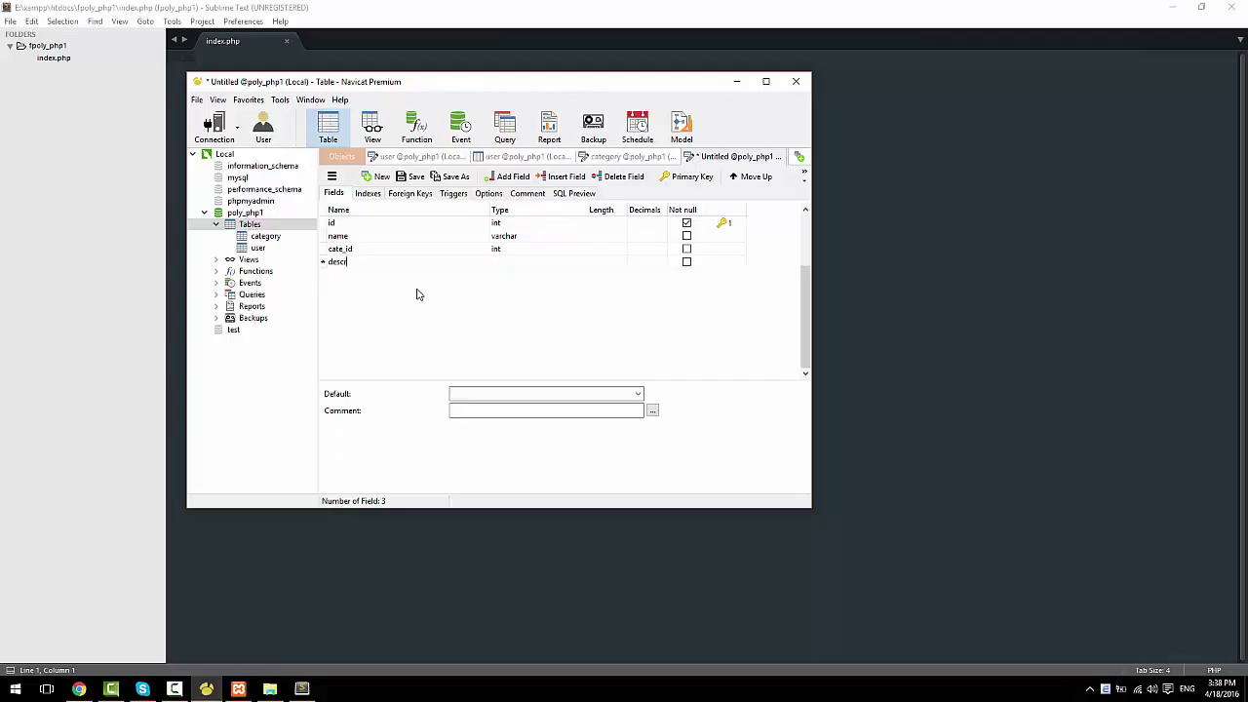
text(ription)
key(Tab)
key(Tab)
key(Tab)
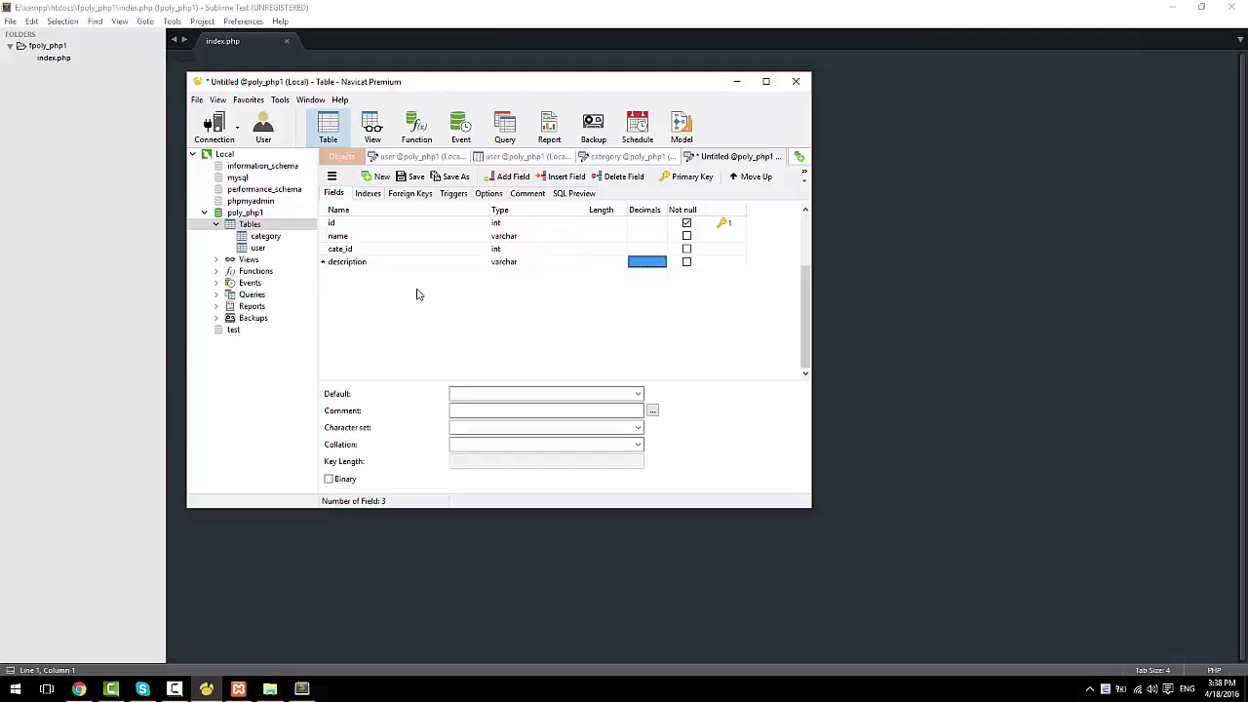
key(shift+Tab)
key(shift+Tab)
text(text)
key(Tab)
key(Tab)
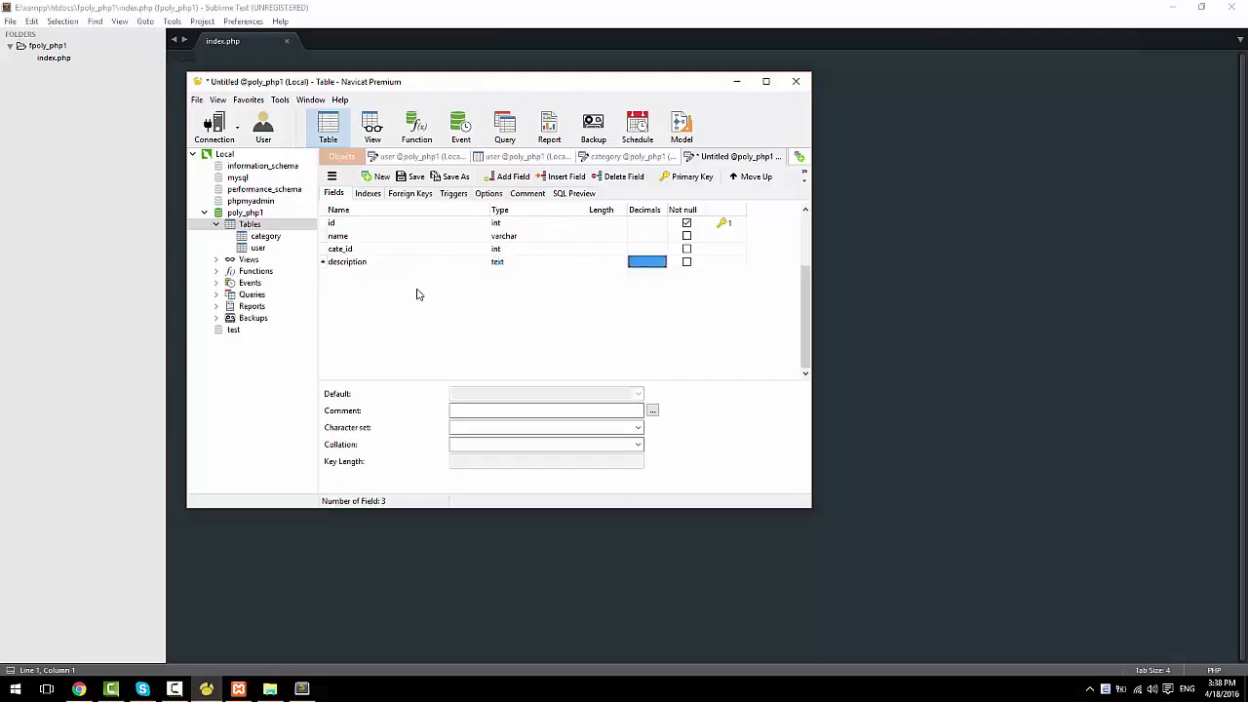
key(Tab)
key(Tab)
key(Tab)
text(image)
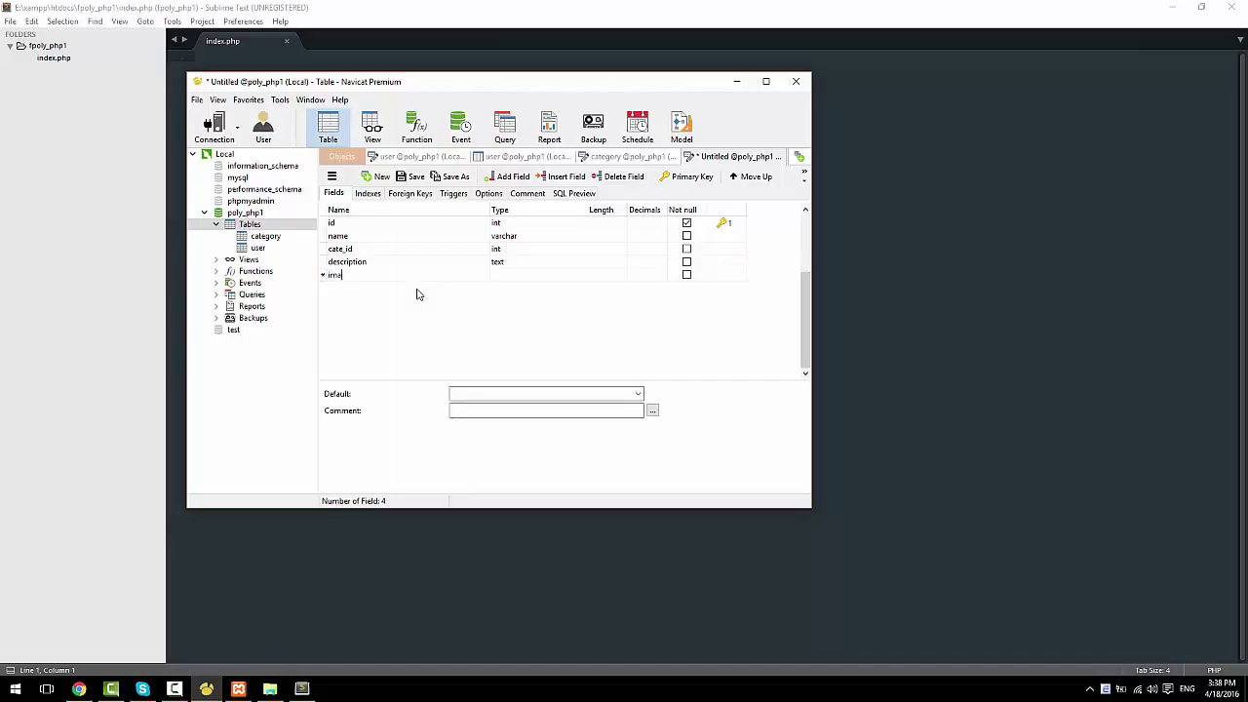
key(Tab)
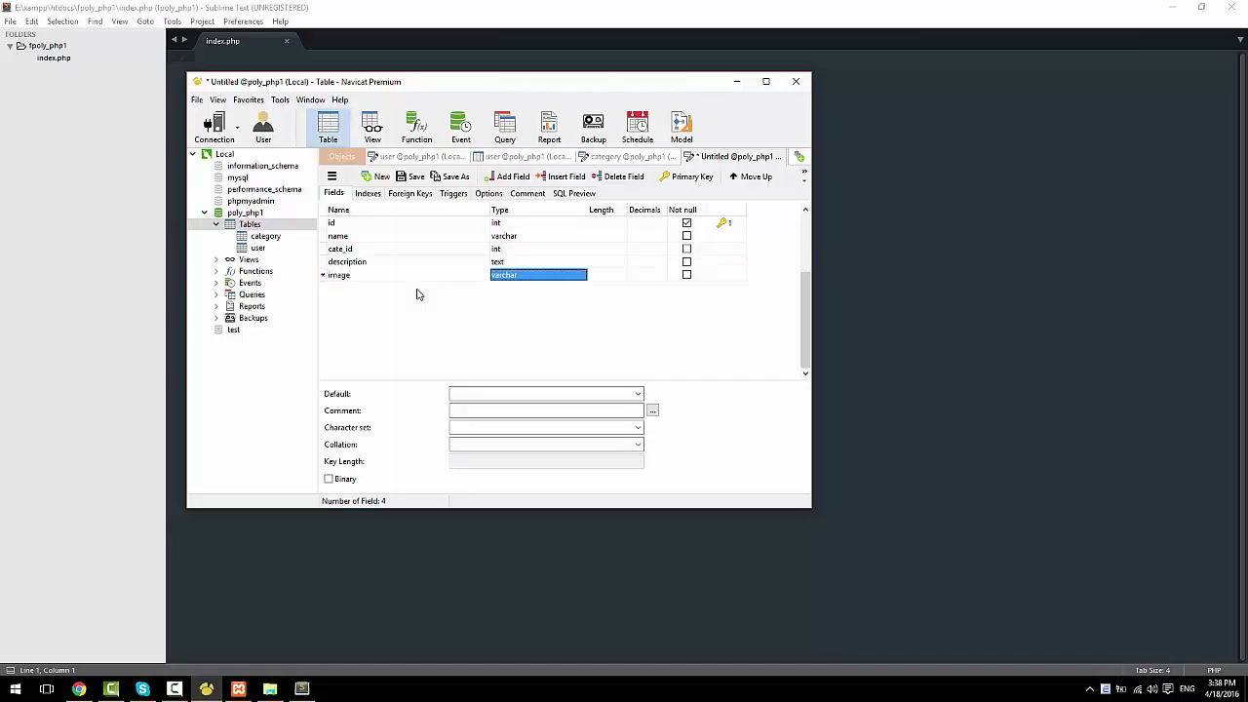
key(Tab)
key(Tab)
key(Tab)
key(Tab)
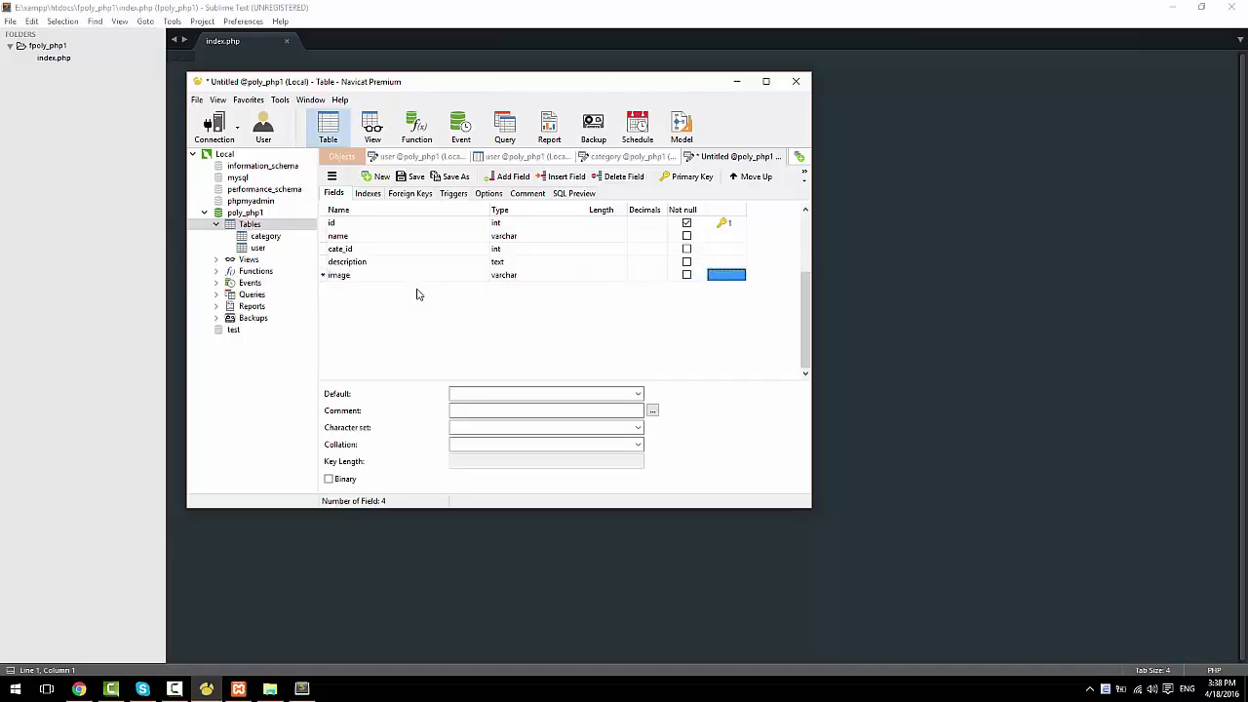
key(ctrl+s)
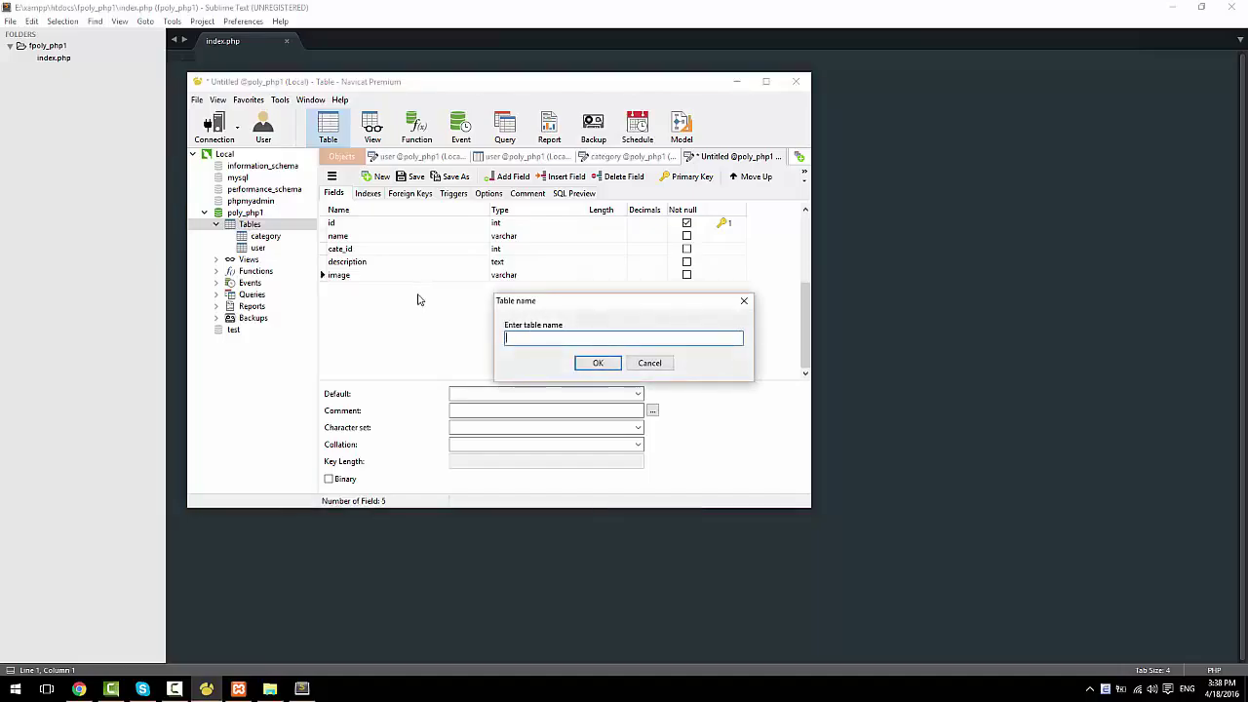
key(Escape)
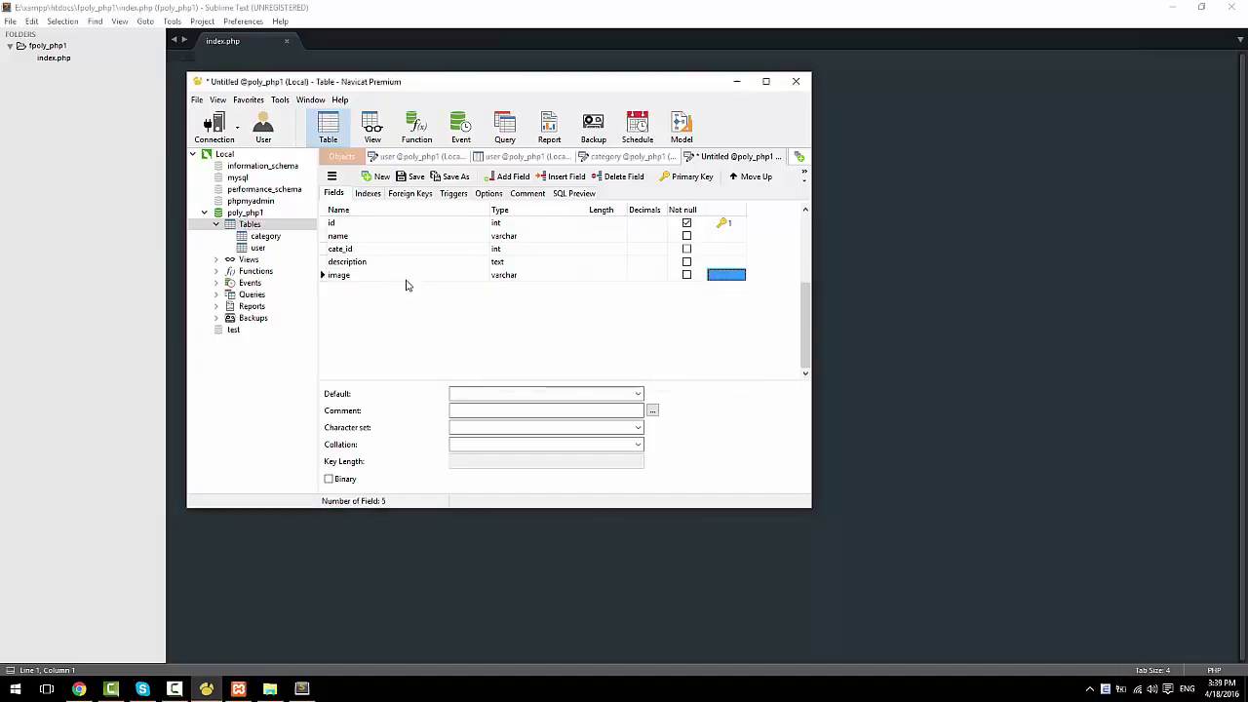
Step: Add a price field of type decimal below image
key(Tab)
text(price)
key(Tab)
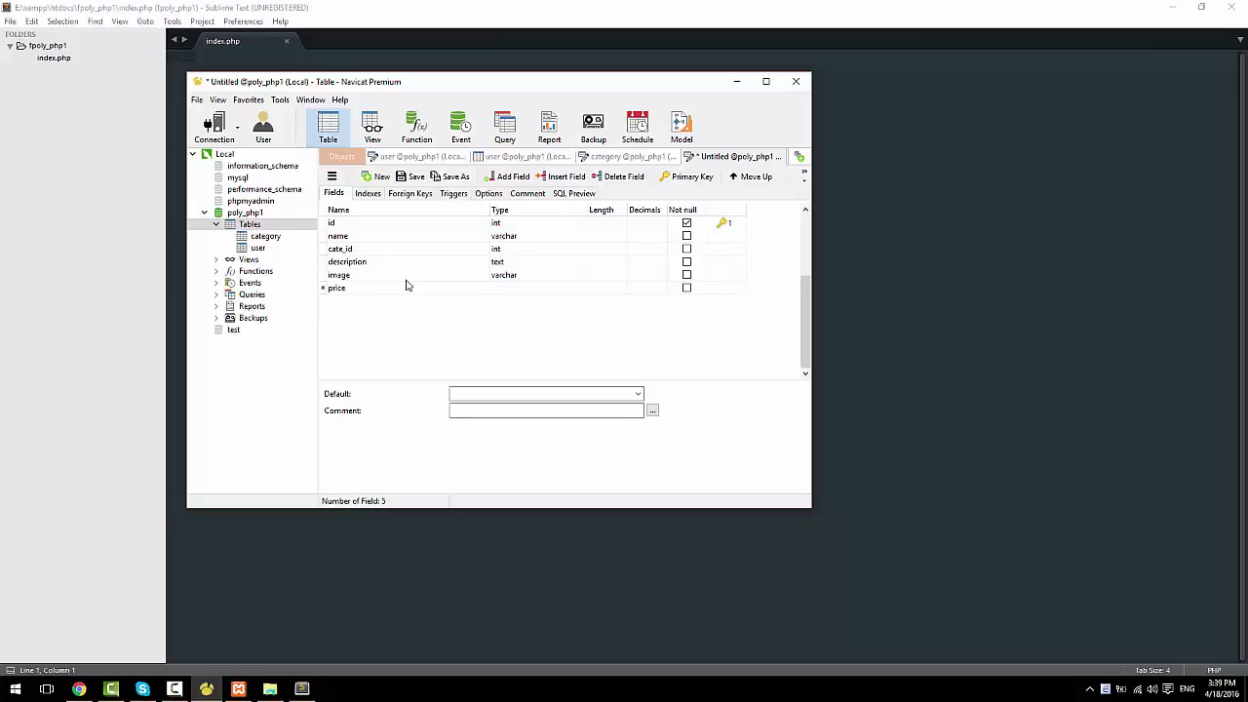
text(decimal)
key(Tab)
Step: Set the price field's length to 18 and decimals to 2
key(Tab)
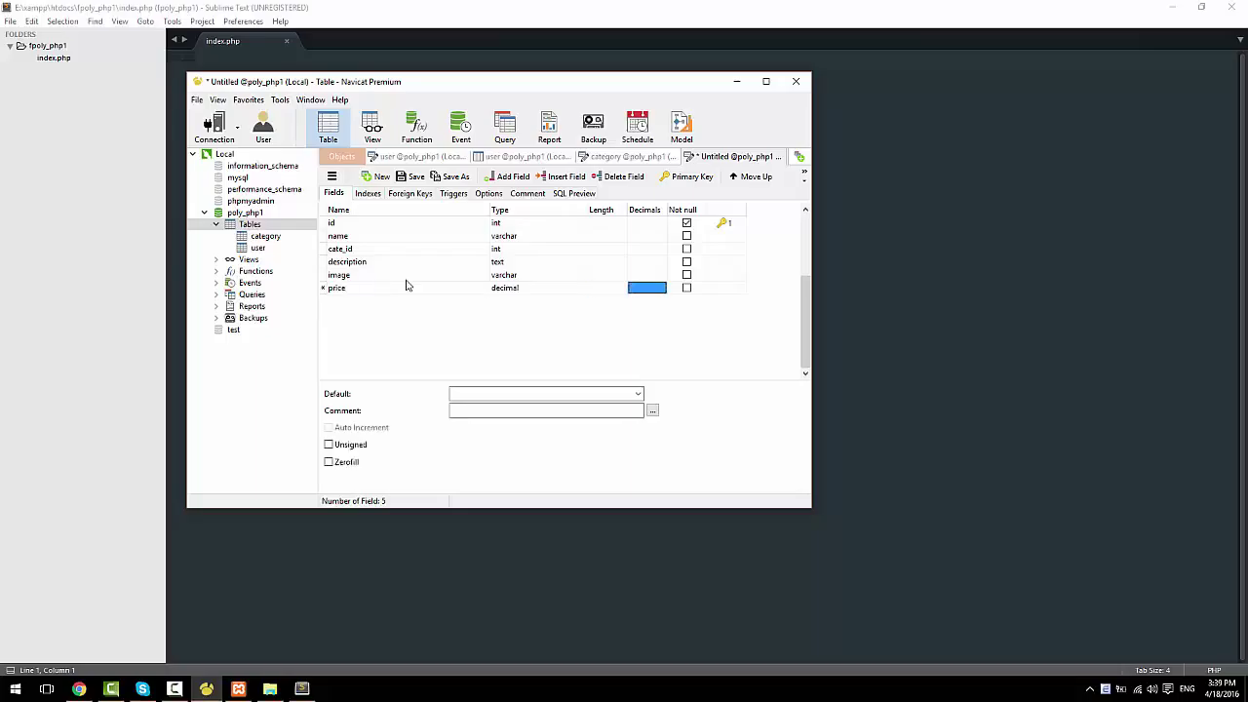
text(10,2)
key(BackSpace)
key(BackSpace)
key(BackSpace)
key(BackSpace)
text(2)
key(Tab)
key(shift+Tab)
key(BackSpace)
key(Tab)
key(shift+Tab)
key(shift+Tab)
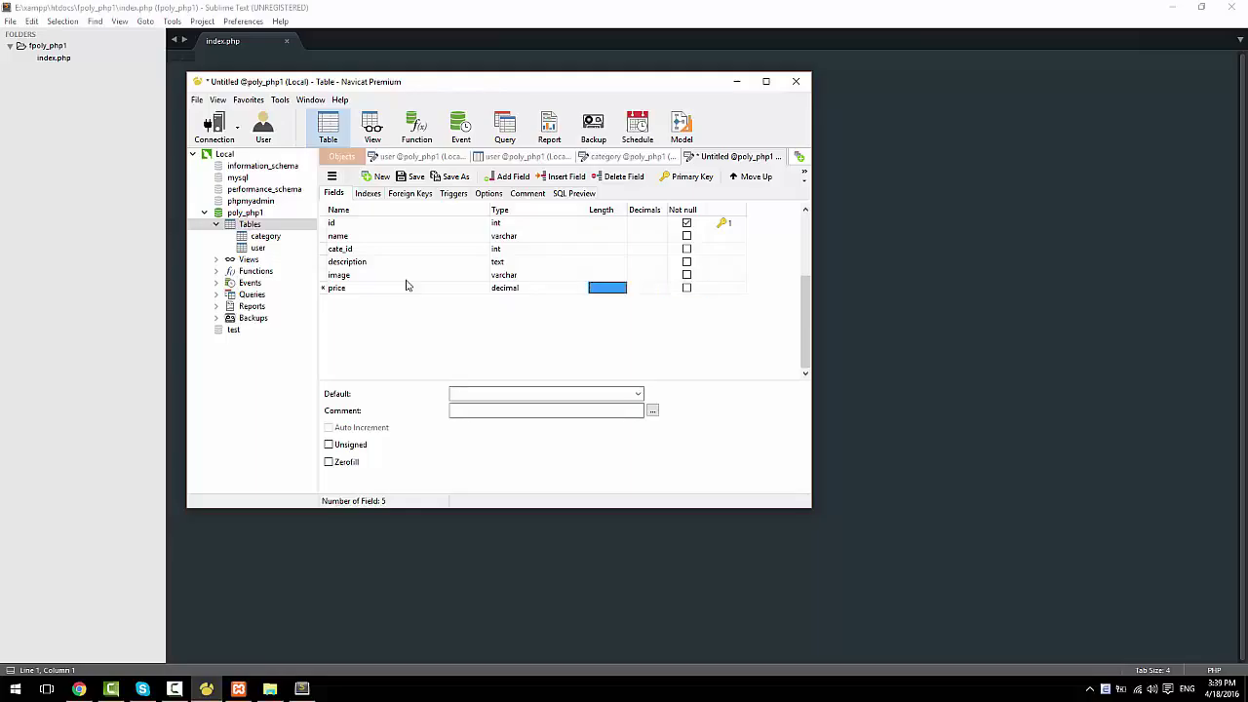
text(18)
key(Tab)
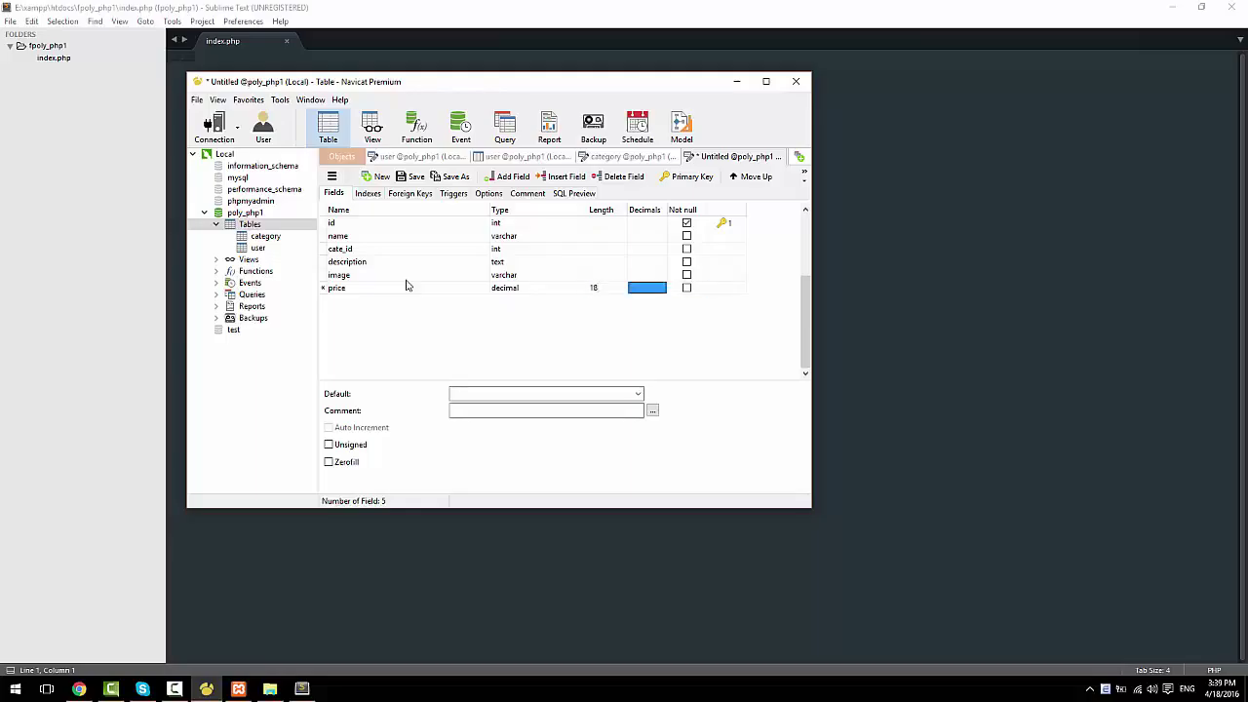
text(2)
key(Tab)
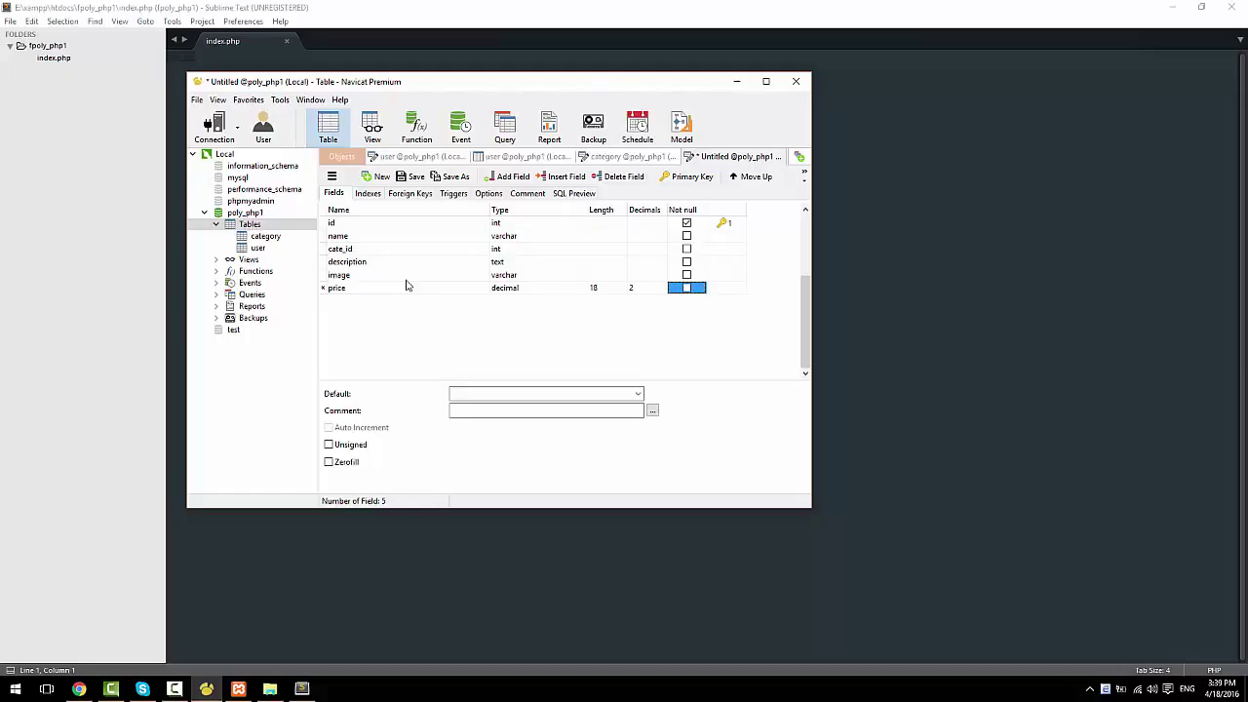
Step: Save the new table under the name product
key(ctrl+s)
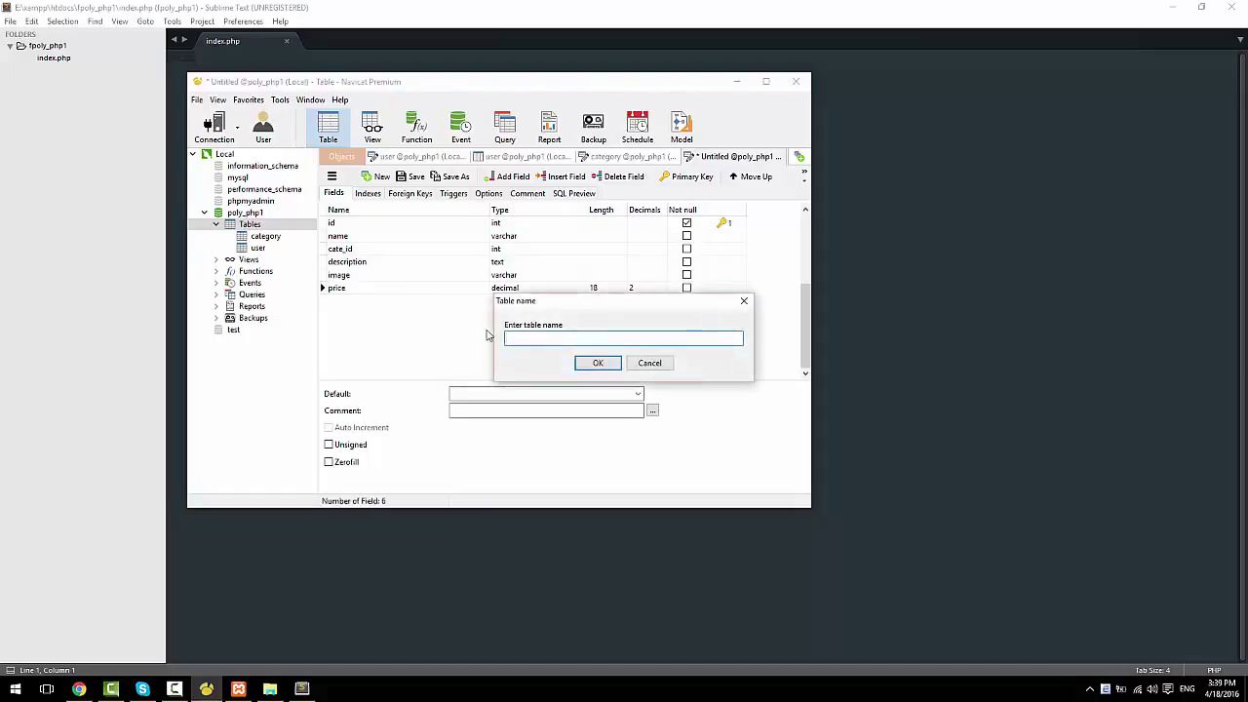
text(product)
click(581, 365)
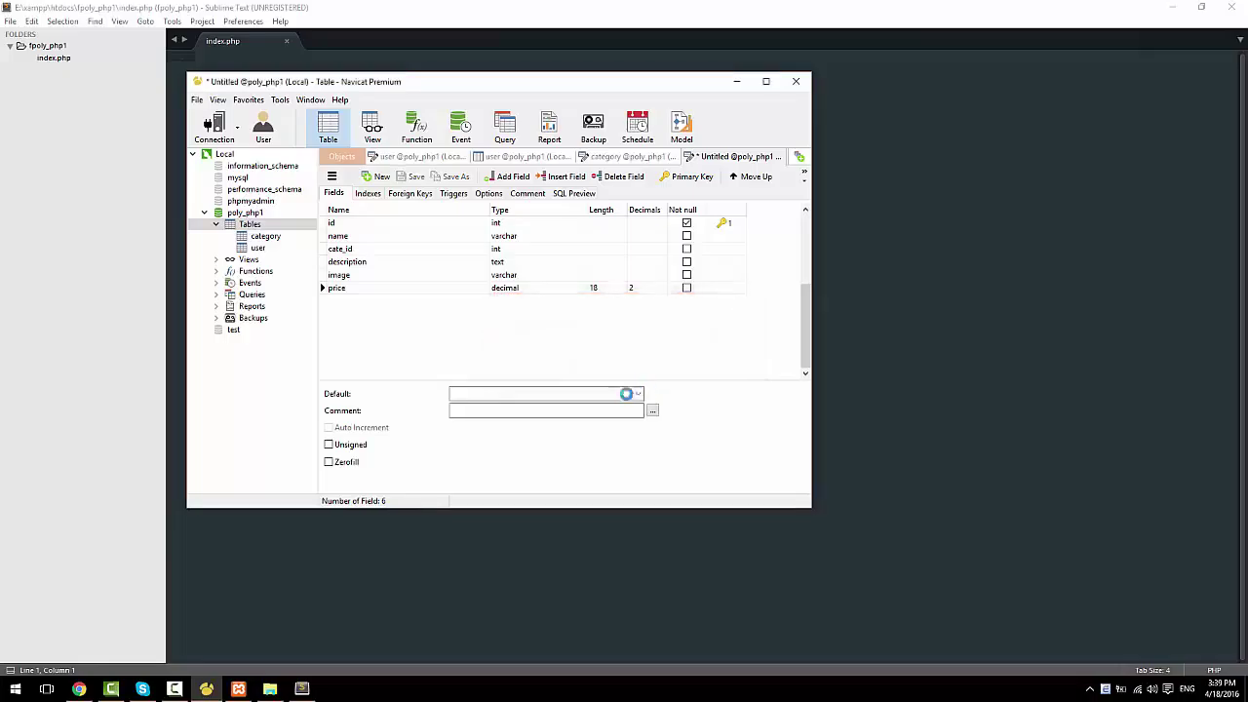
Step: Open the category table's data grid
right_click(278, 240)
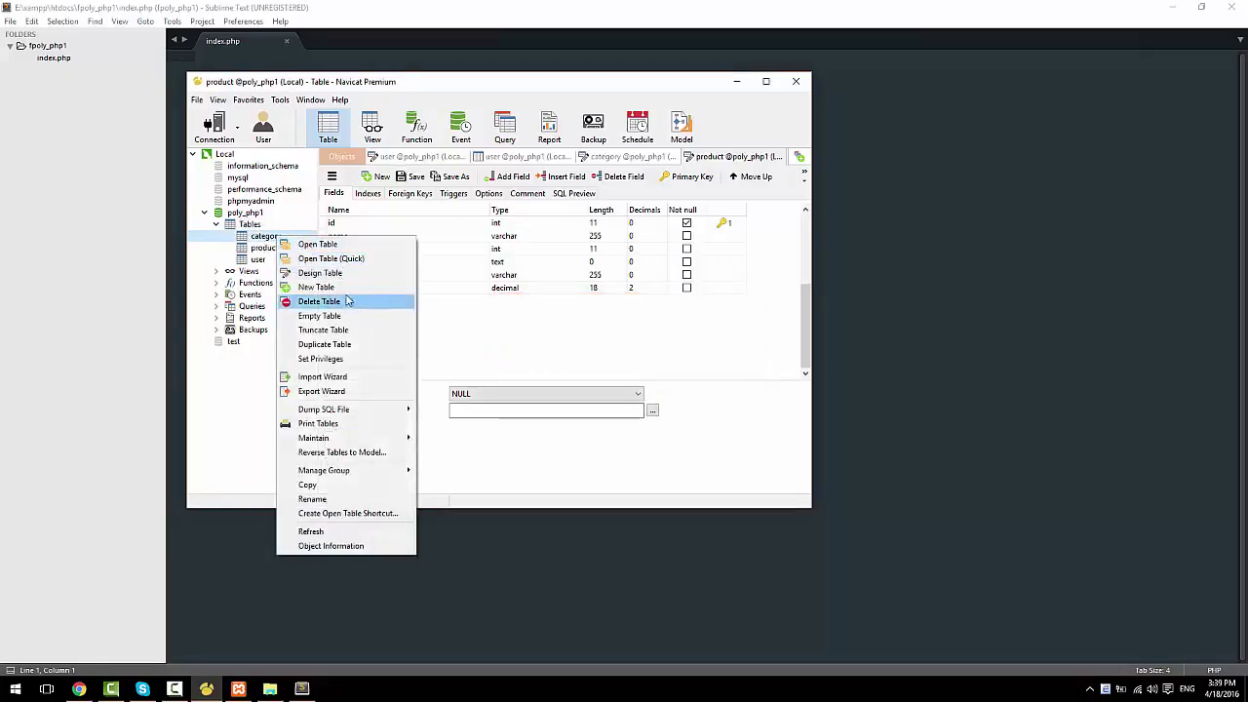
click(249, 237)
right_click(246, 238)
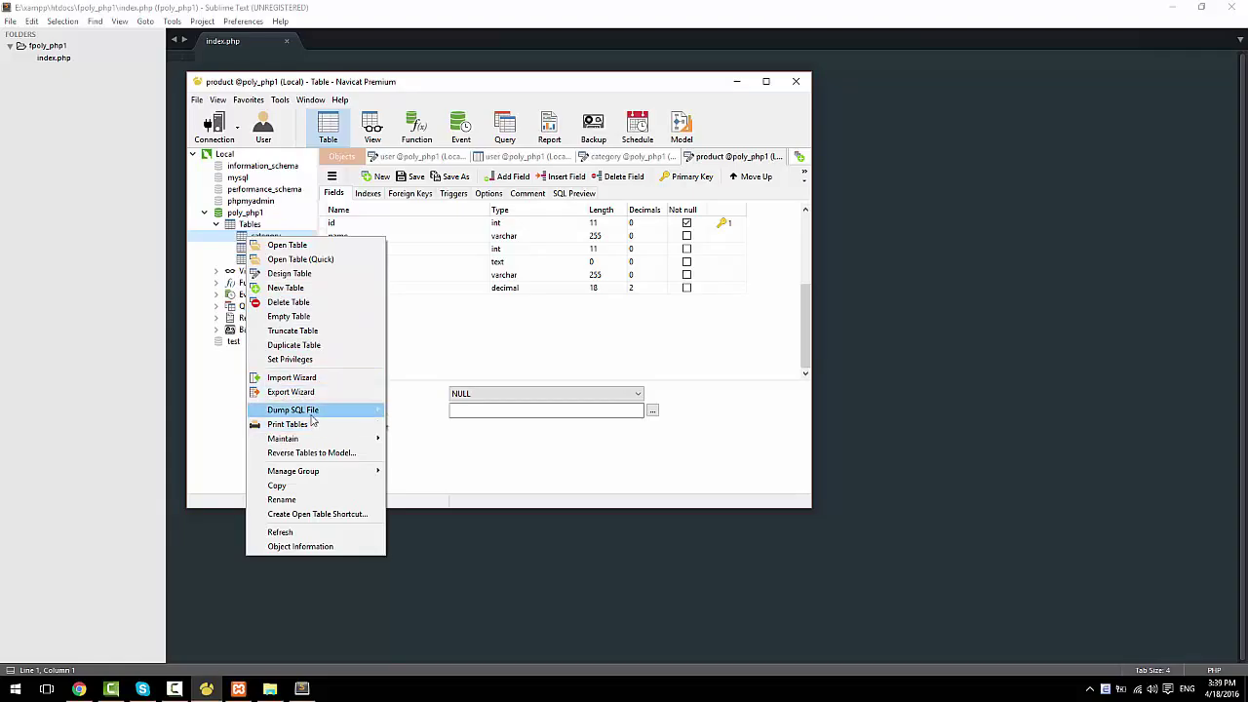
click(466, 356)
double_click(265, 236)
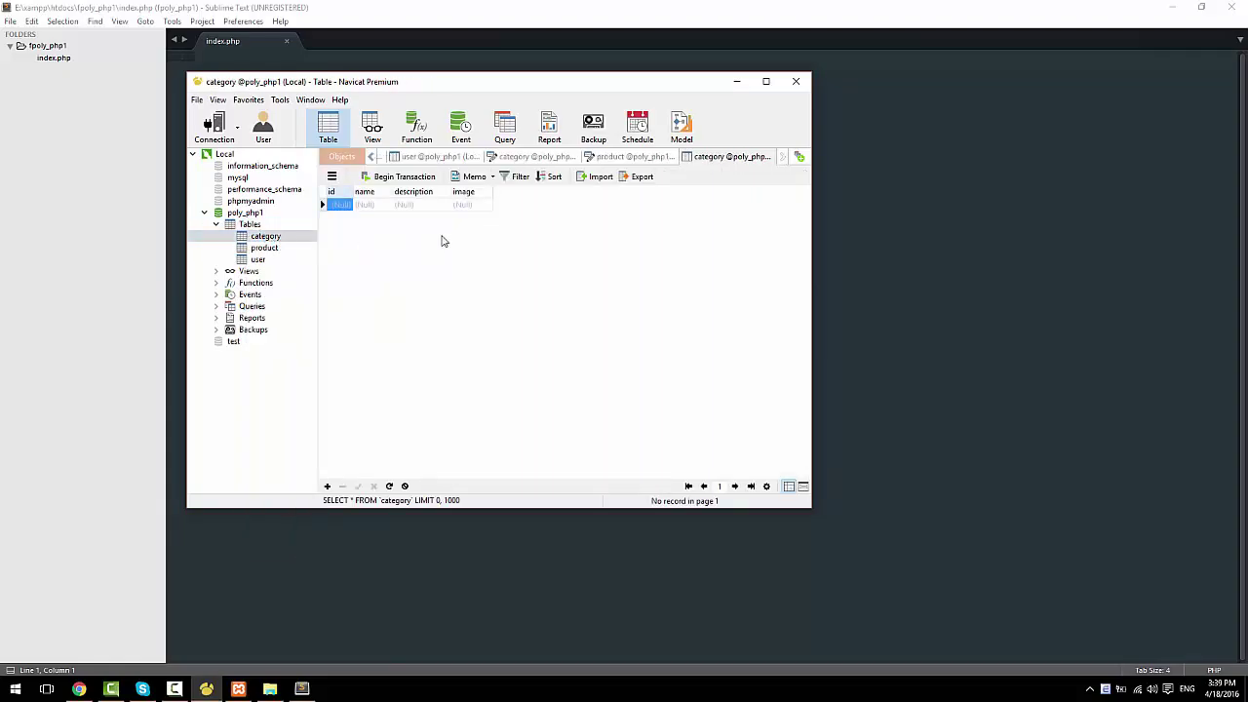
Step: Enter 'Smart Phone' as the first row's name and widen the name column
click(382, 206)
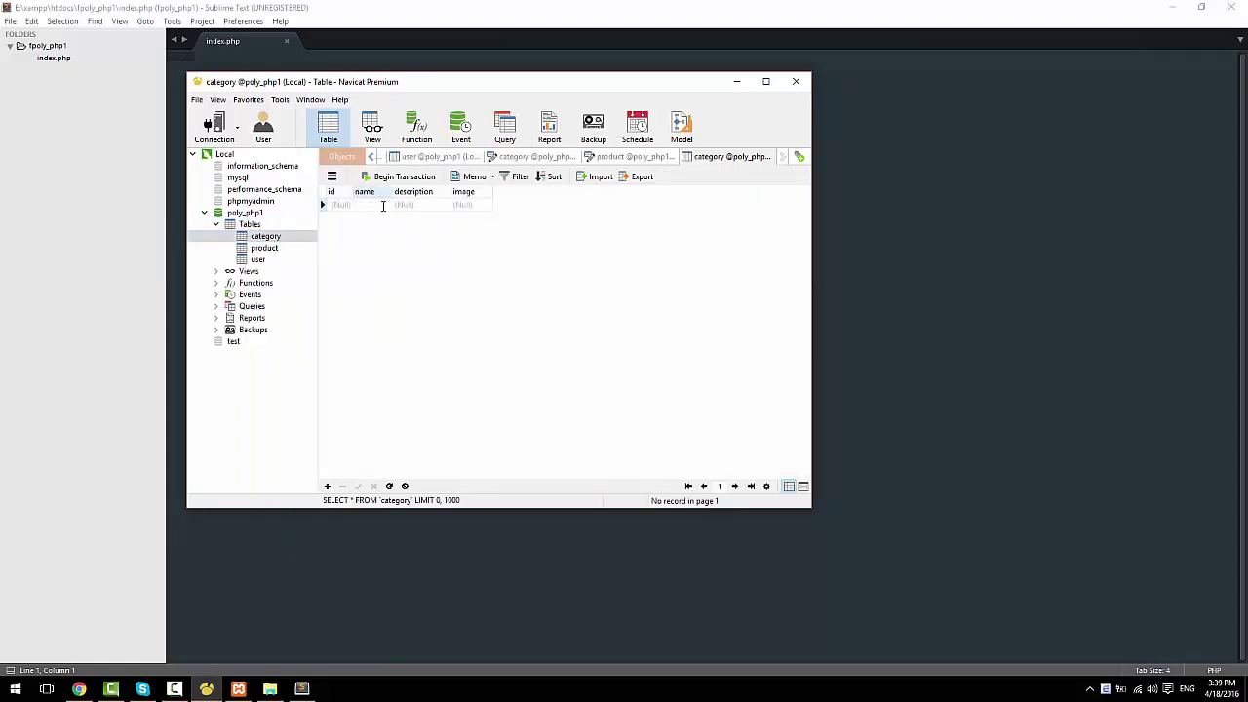
text(Smart)
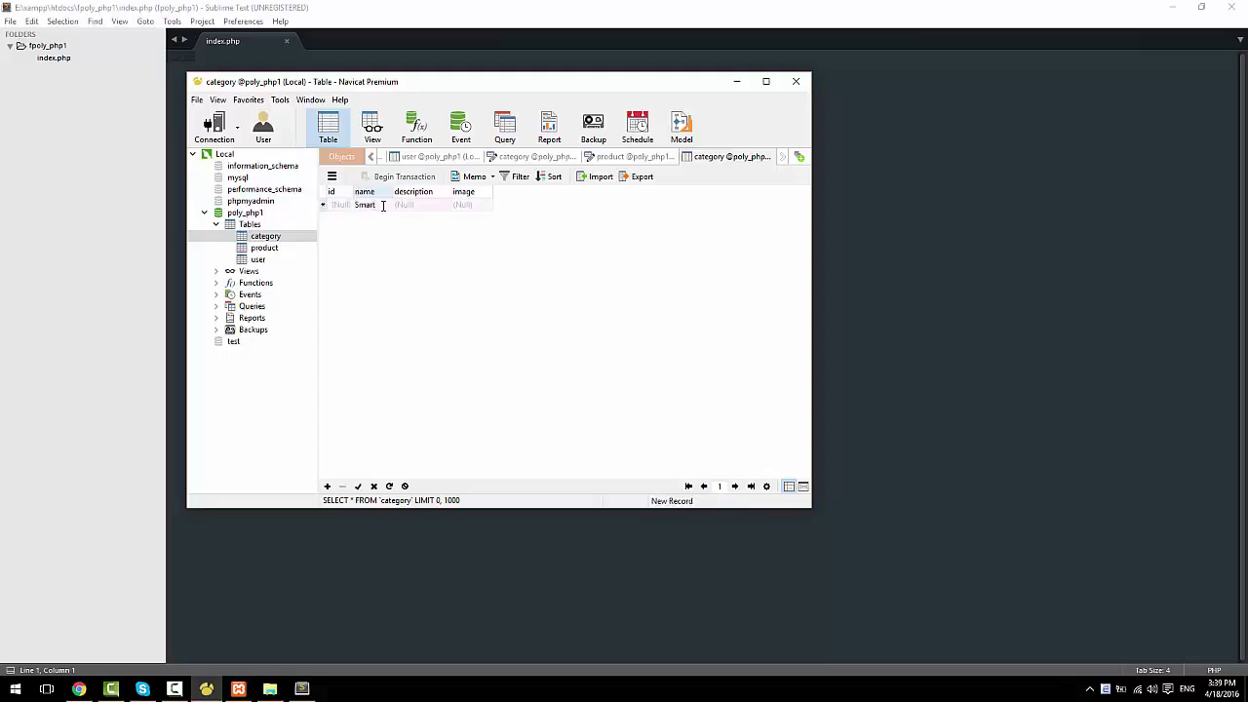
text( Phone)
key(Tab)
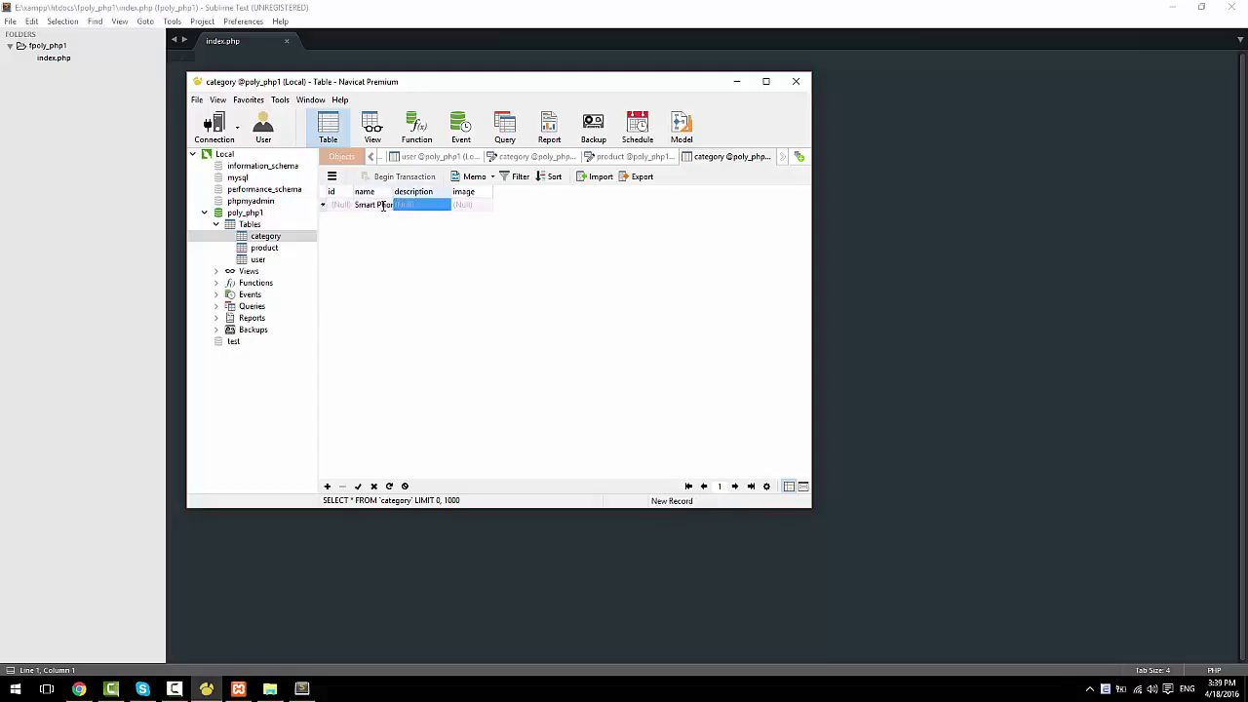
key(Tab)
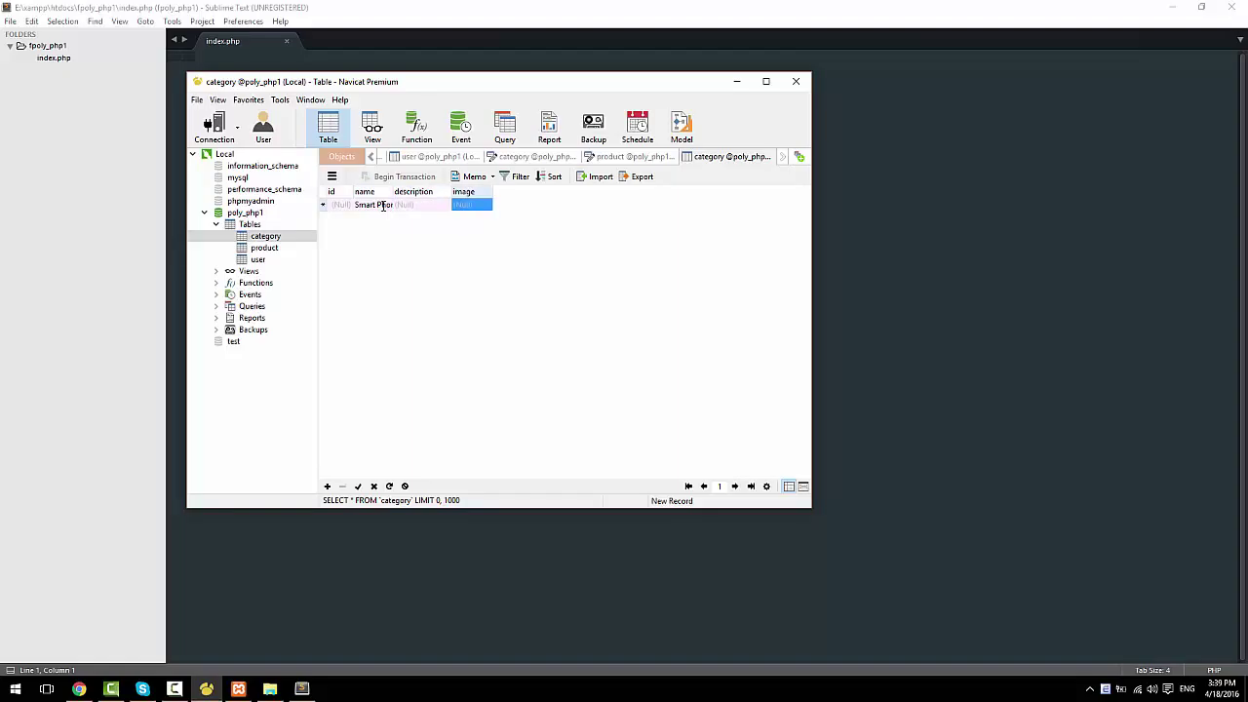
key(Tab)
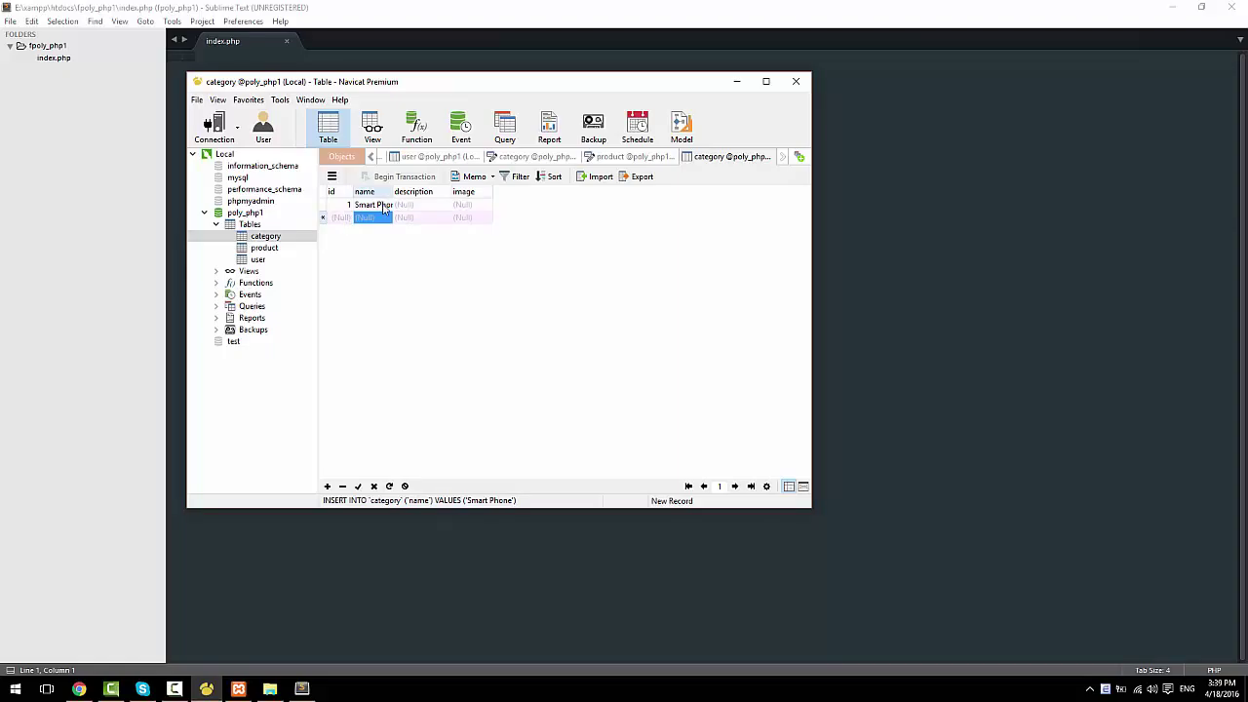
double_click(393, 191)
Step: Add two more rows named 'Laptop' and 'Keyboard'
click(386, 219)
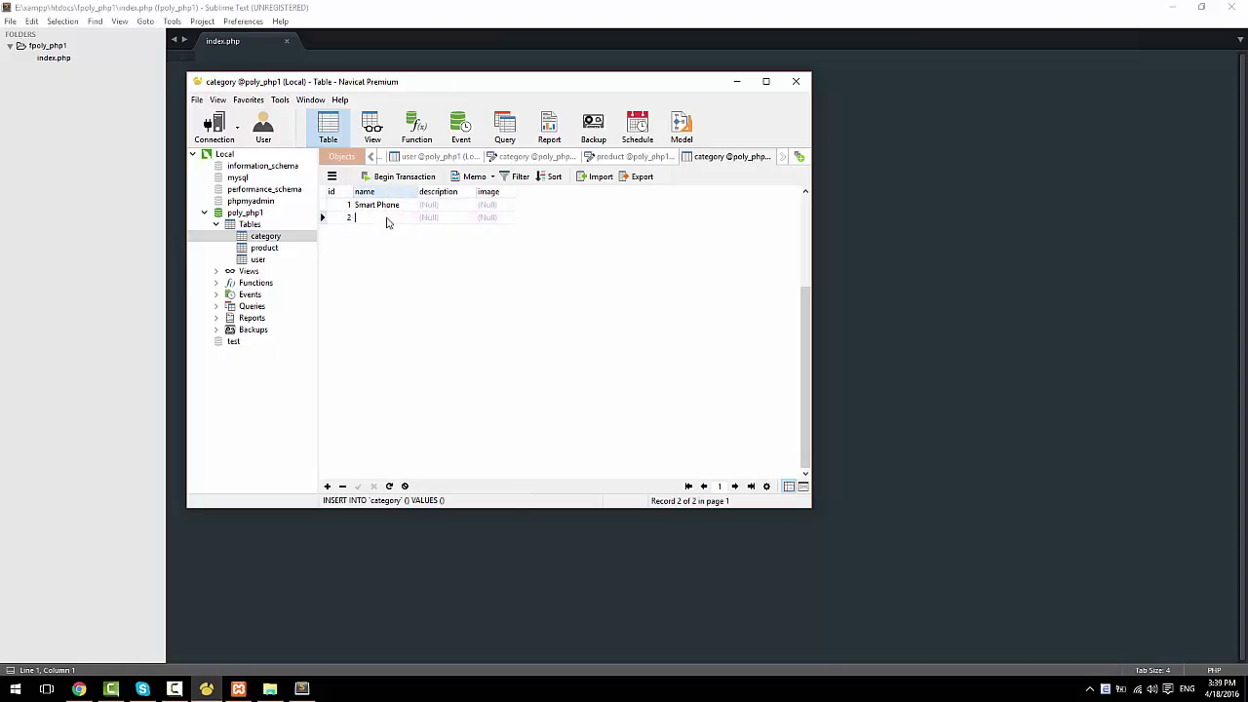
text(Lab)
text(top)
key(BackSpace)
key(BackSpace)
key(BackSpace)
text(ptop)
key(Tab)
key(Tab)
key(Tab)
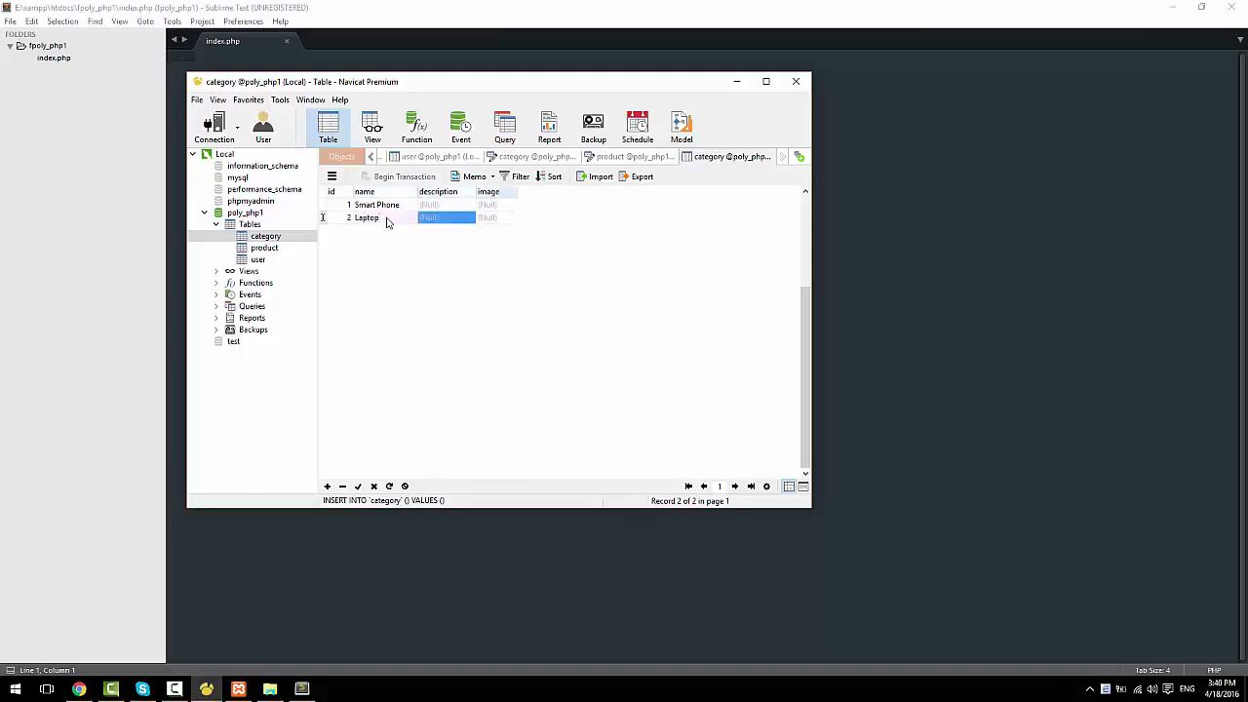
key(Tab)
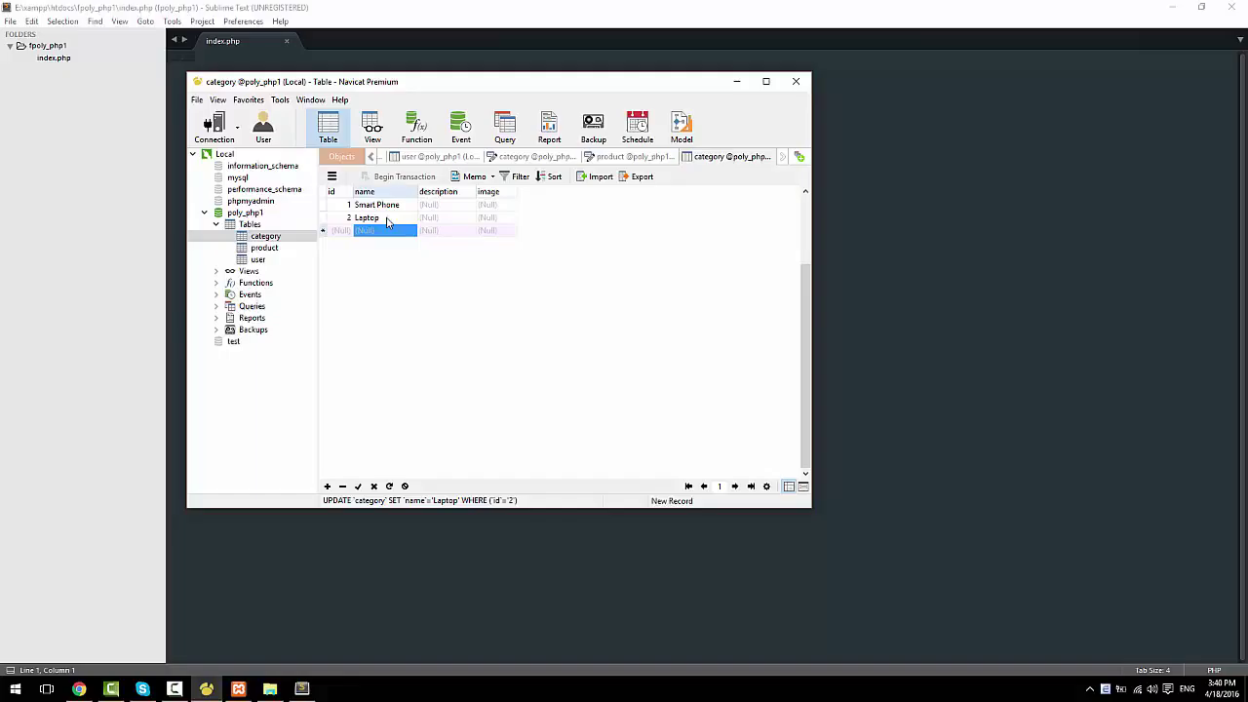
text(Keyboard)
key(Tab)
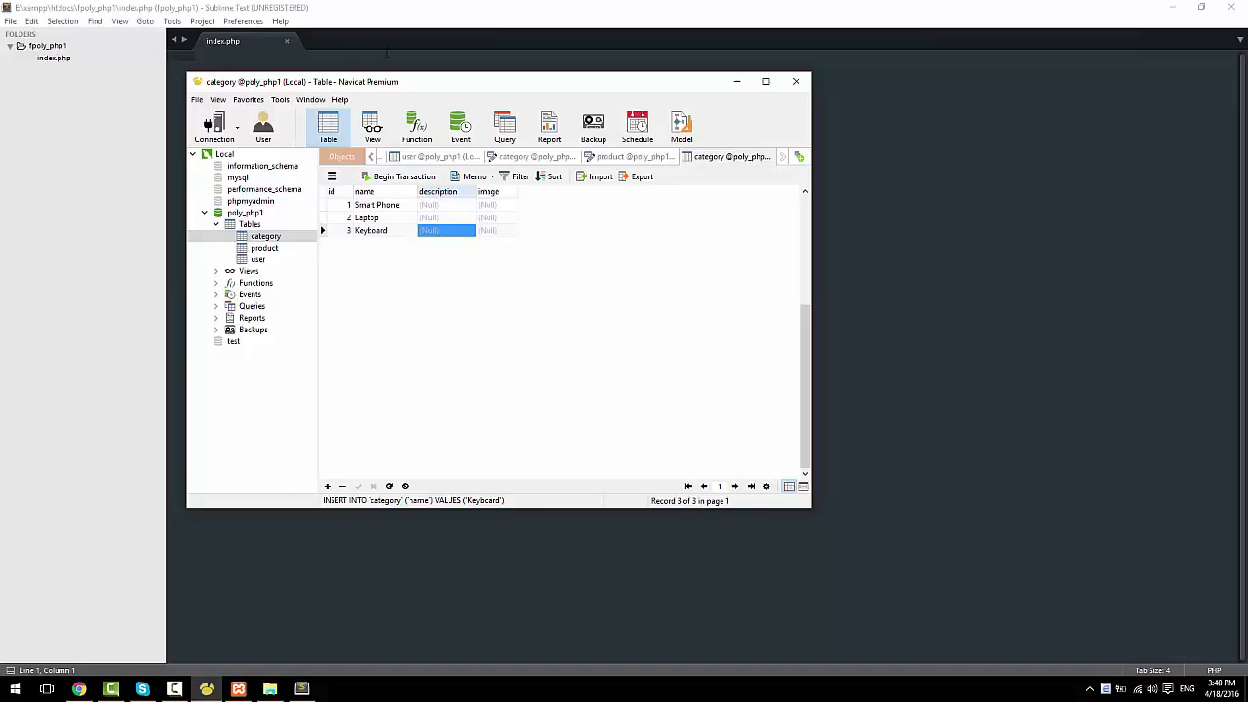
Step: Start index.php with a <?php opening tag and save it
click(55, 59)
text(<)
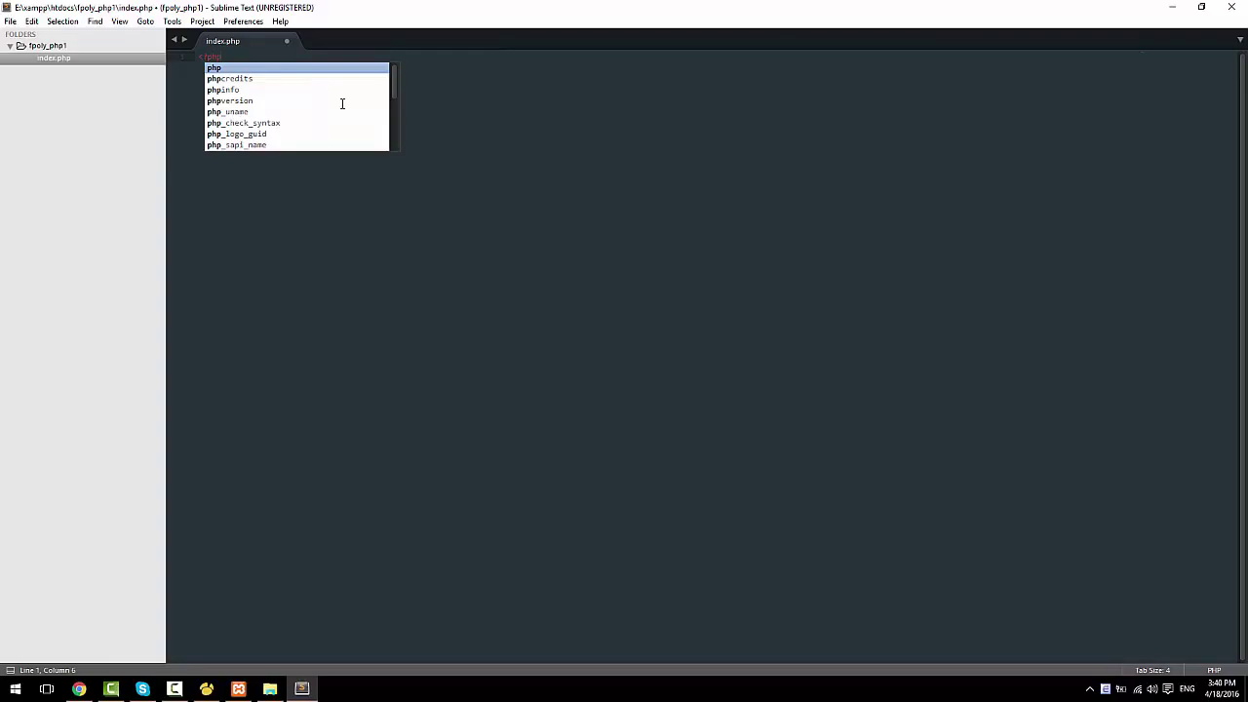
key(Return)
key(ctrl+s)
key(alt+Tab)
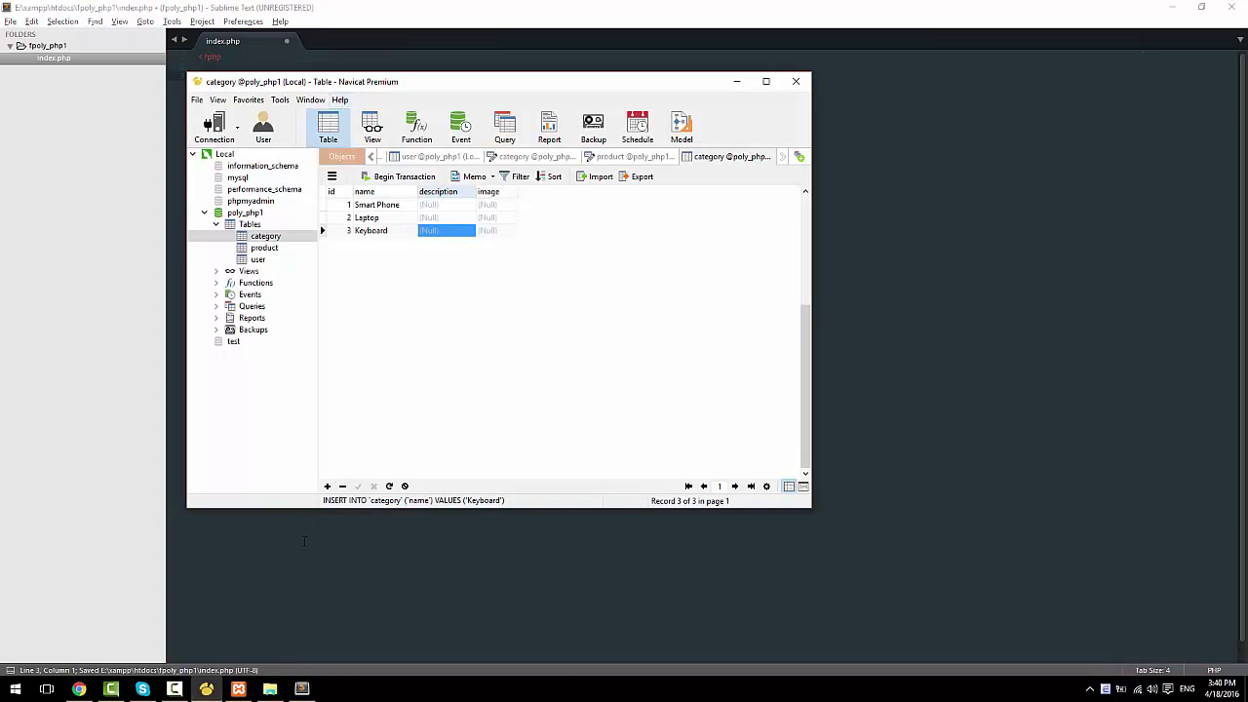
Step: Search Google in Chrome for 'php connect to mysql pdo'
click(79, 689)
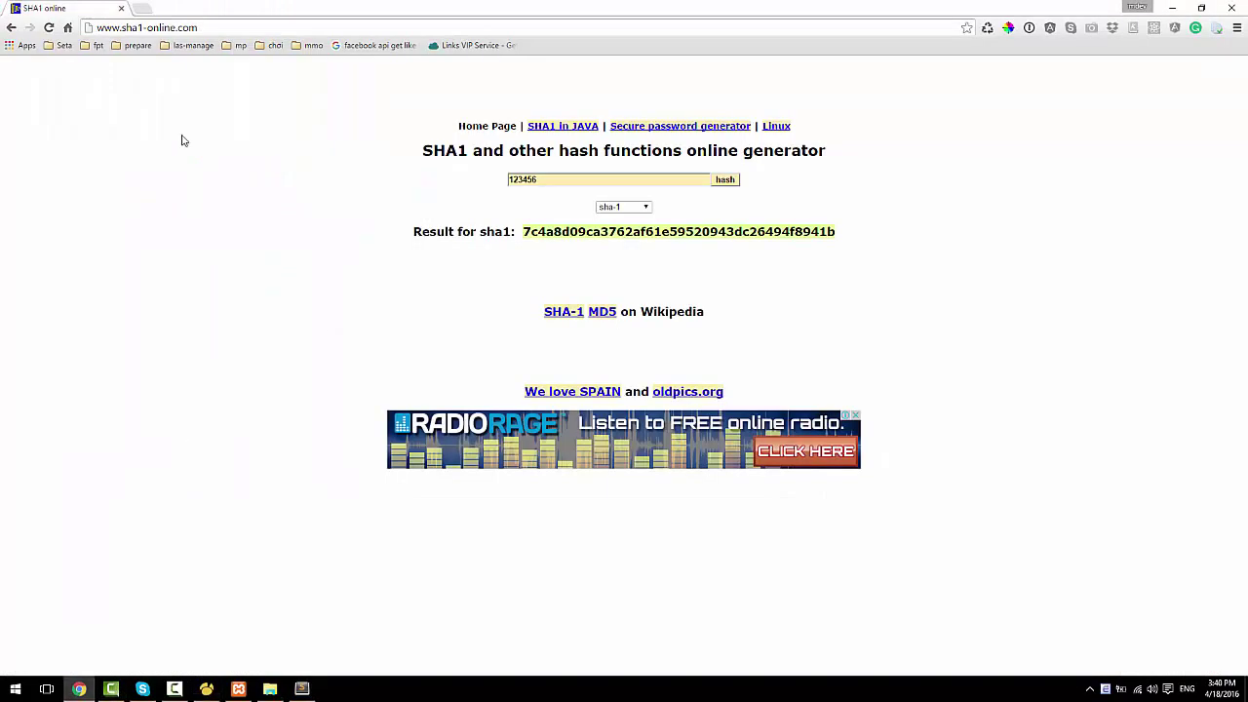
click(216, 21)
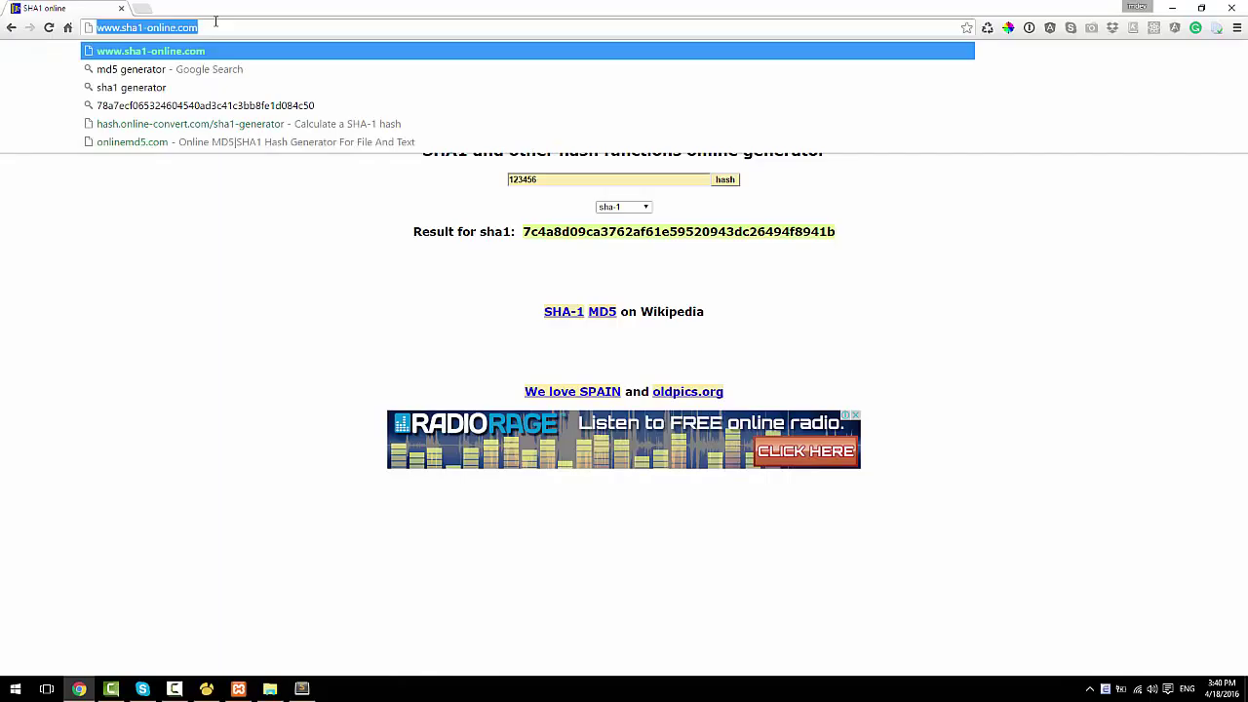
text(php )
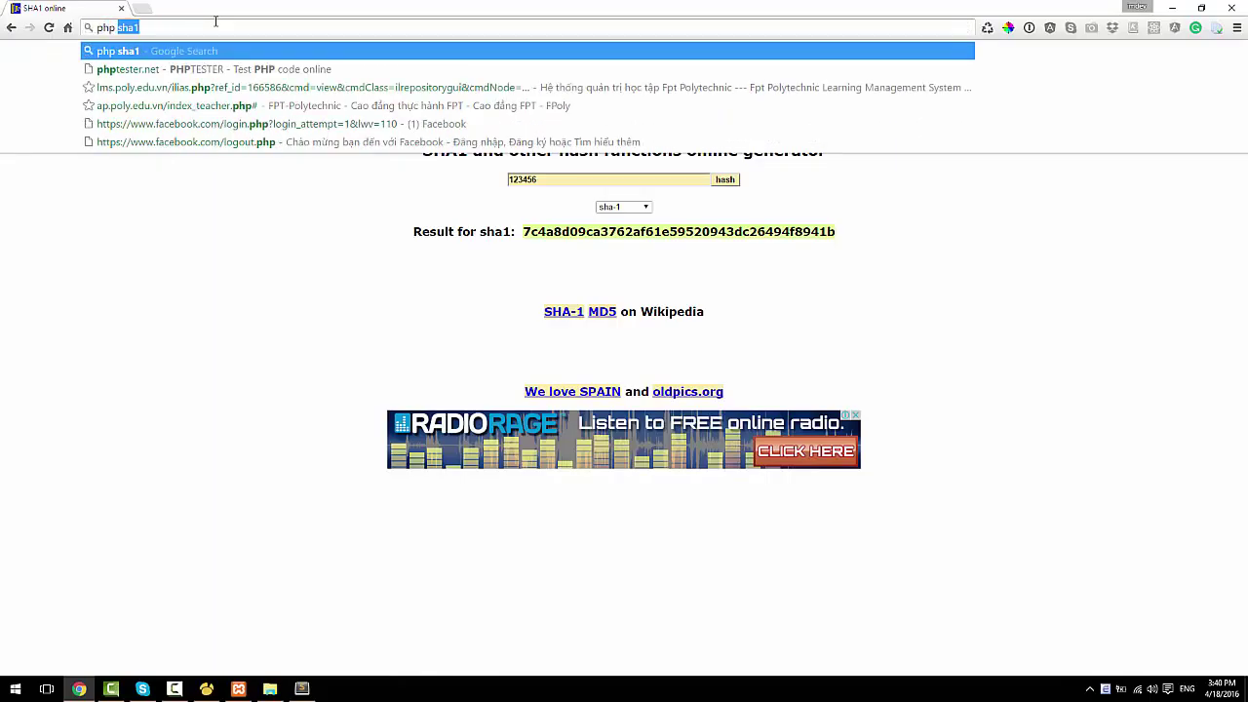
text(connect)
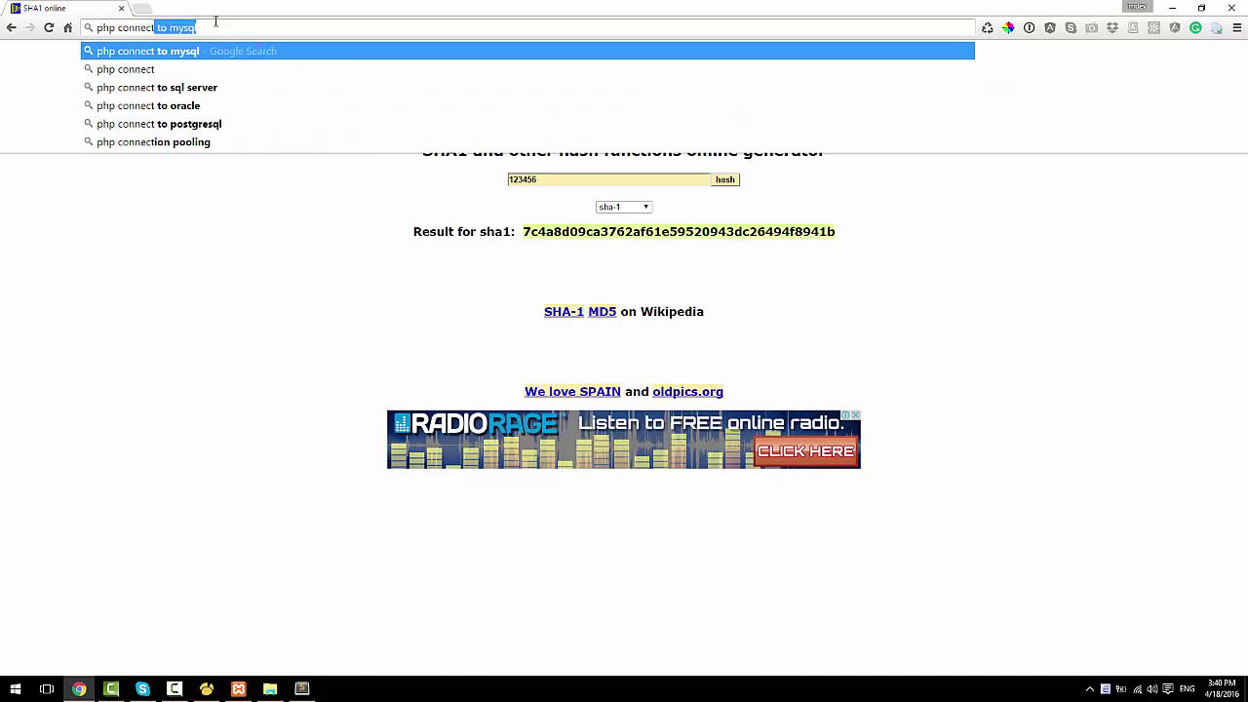
key(Right)
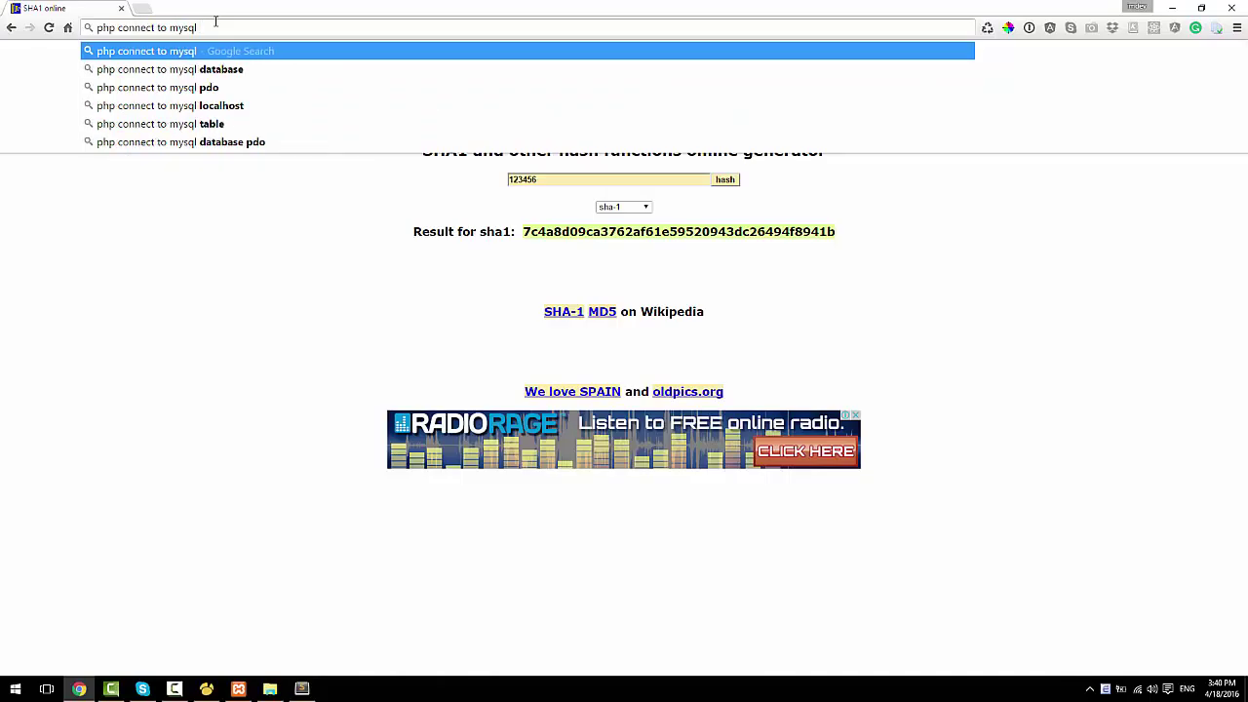
text(pdo)
key(Return)
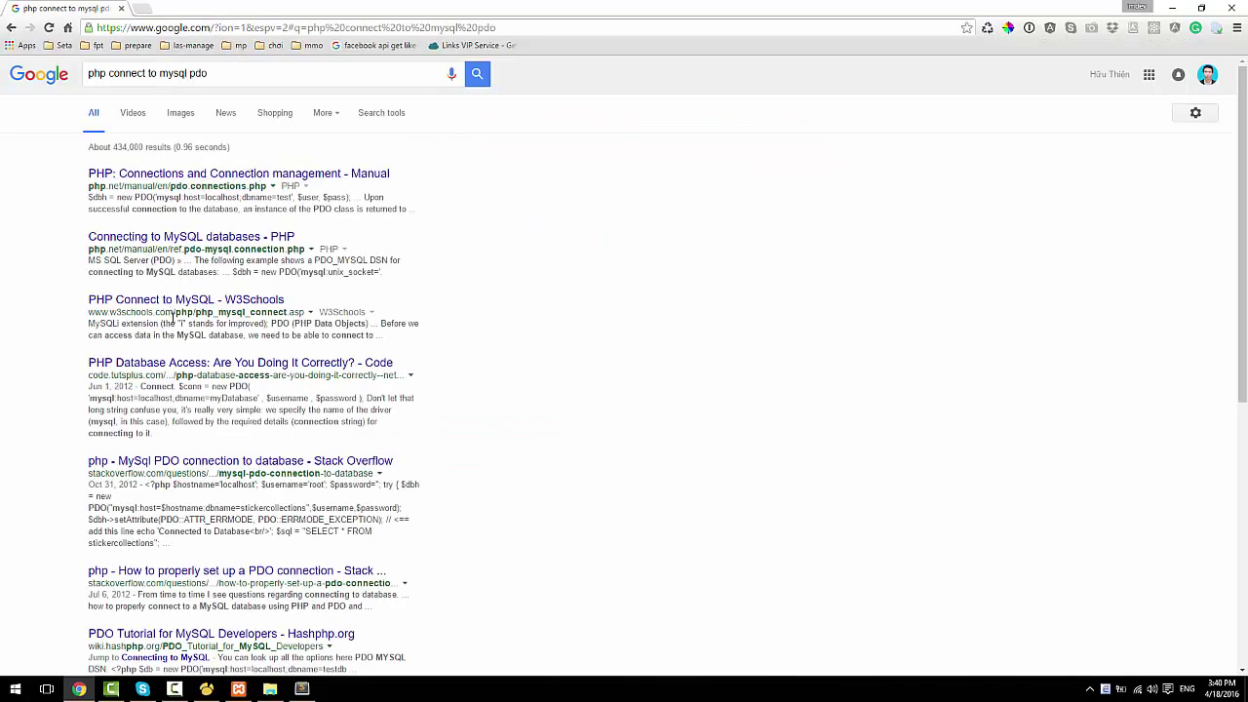
Step: Open W3Schools' PHP Connect to MySQL page and copy its PDO example code
click(141, 302)
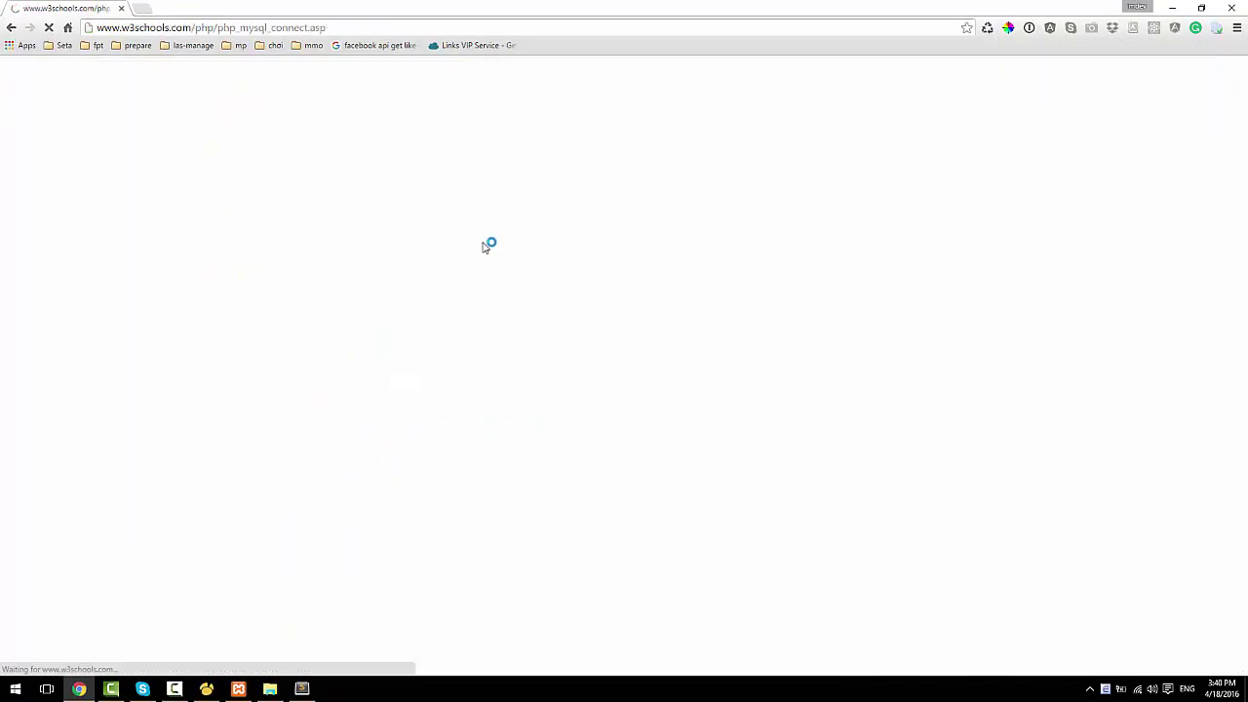
scroll(317, 249, down, 8)
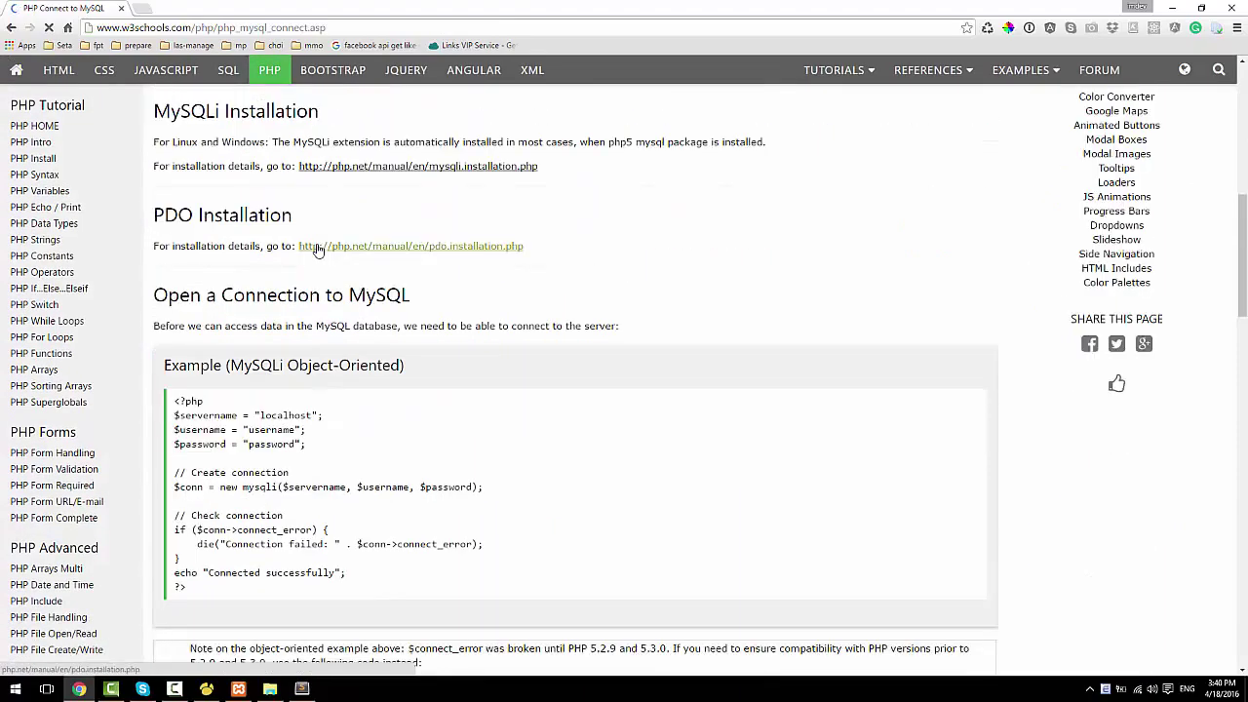
scroll(316, 250, down, 6)
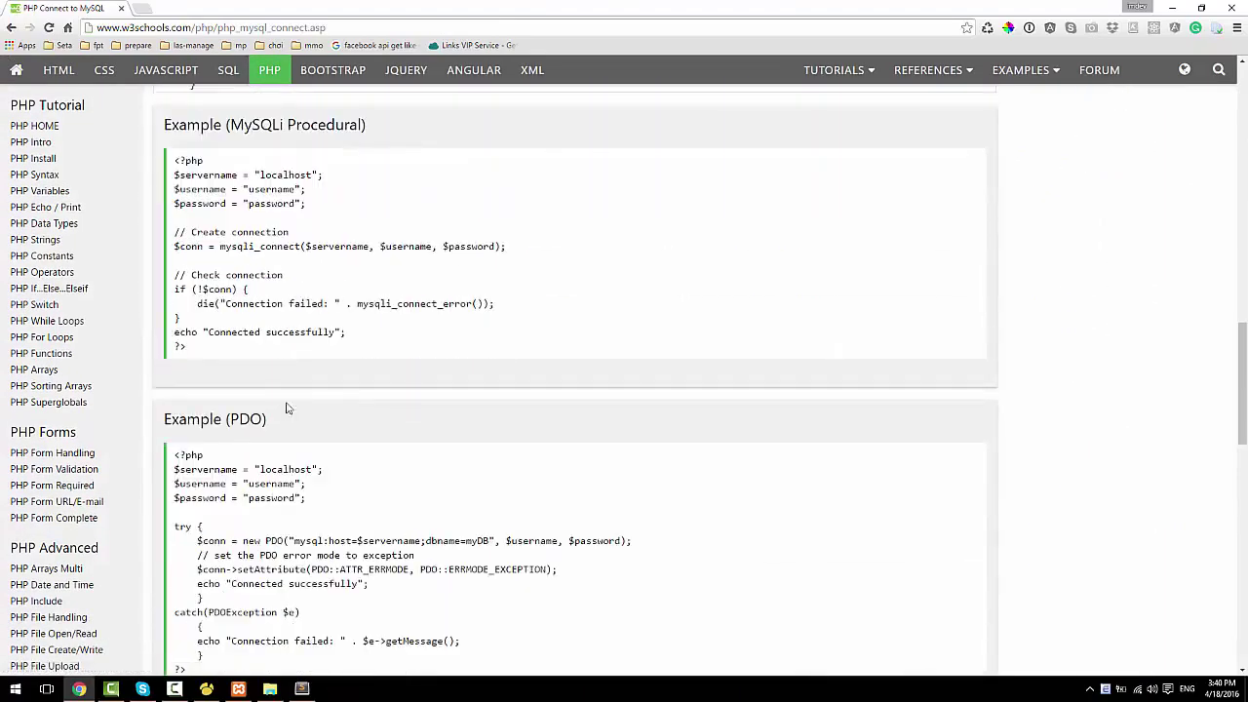
scroll(288, 408, down, 3)
drag(175, 207, 298, 406)
key(ctrl+c)
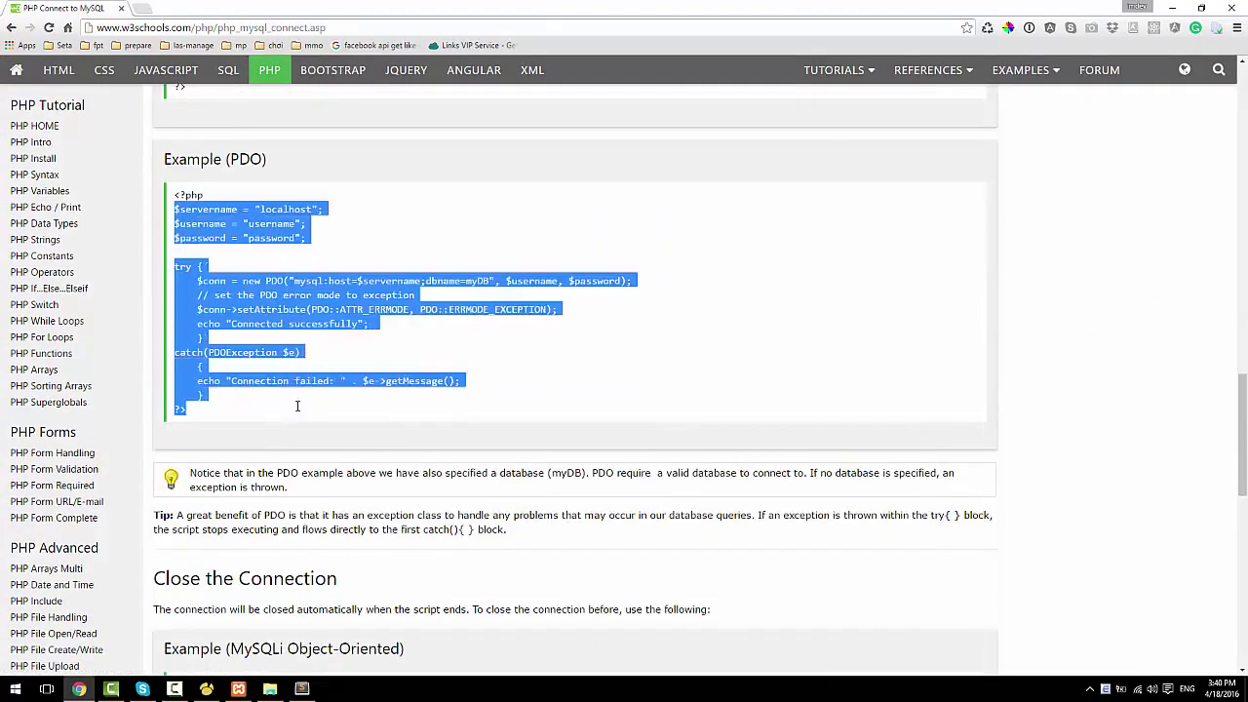
key(alt+Tab)
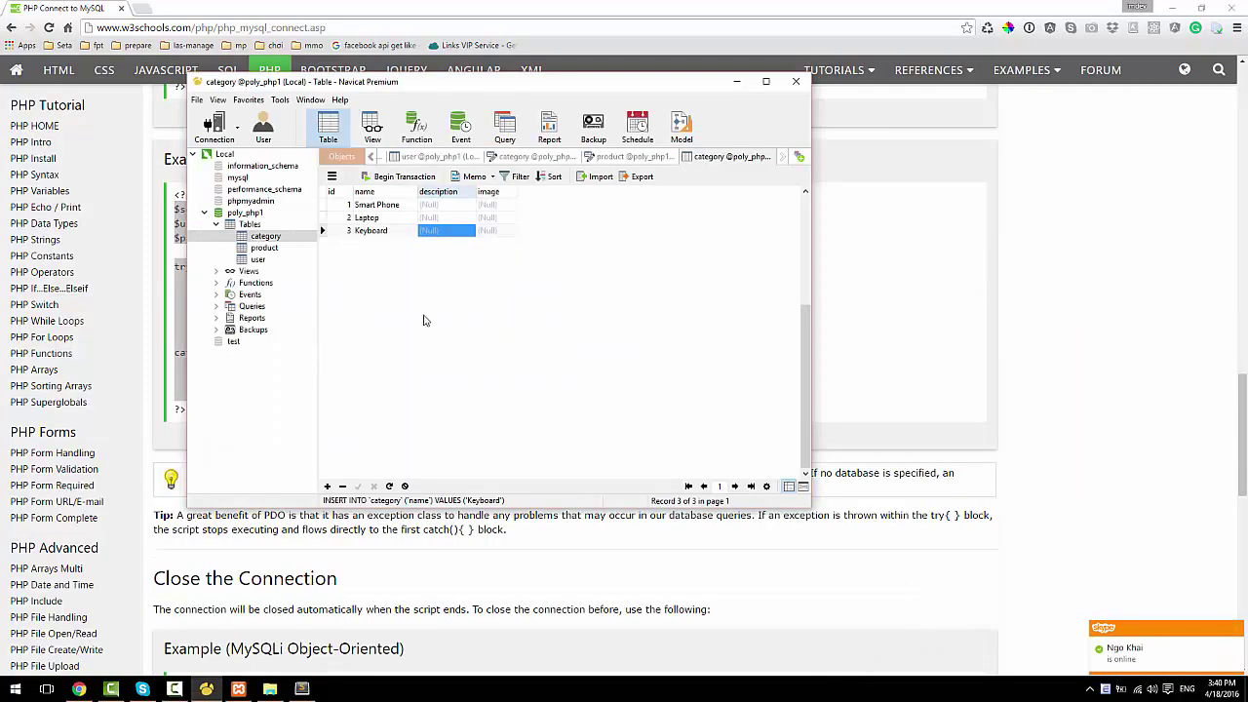
key(alt+Tab)
Step: Paste the PDO code into index.php, set username to root, empty the password, and save
key(ctrl+v)
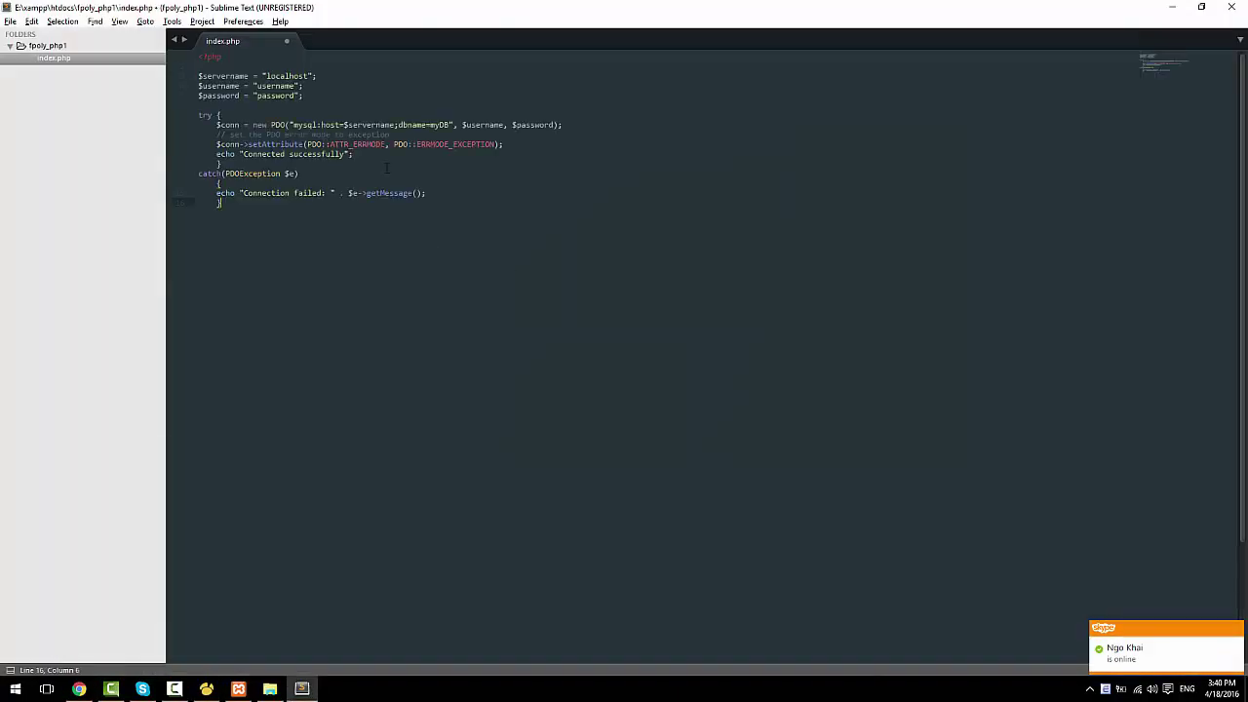
double_click(276, 86)
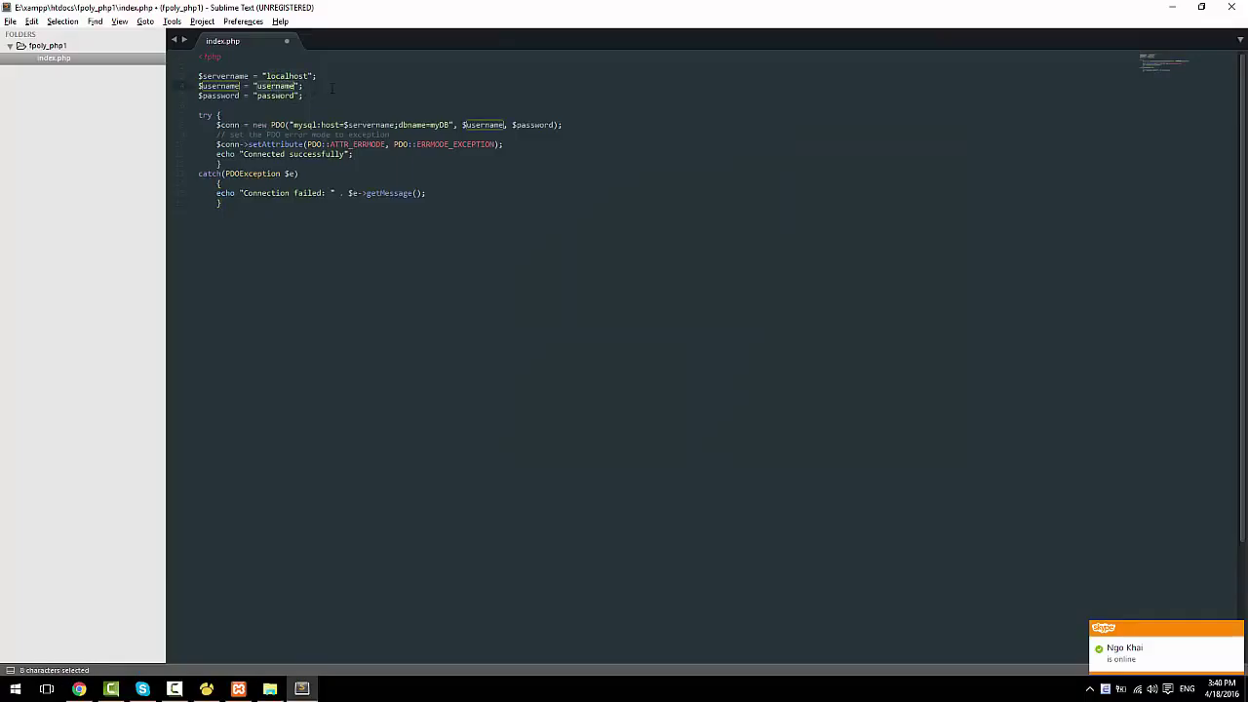
text(root)
key(Escape)
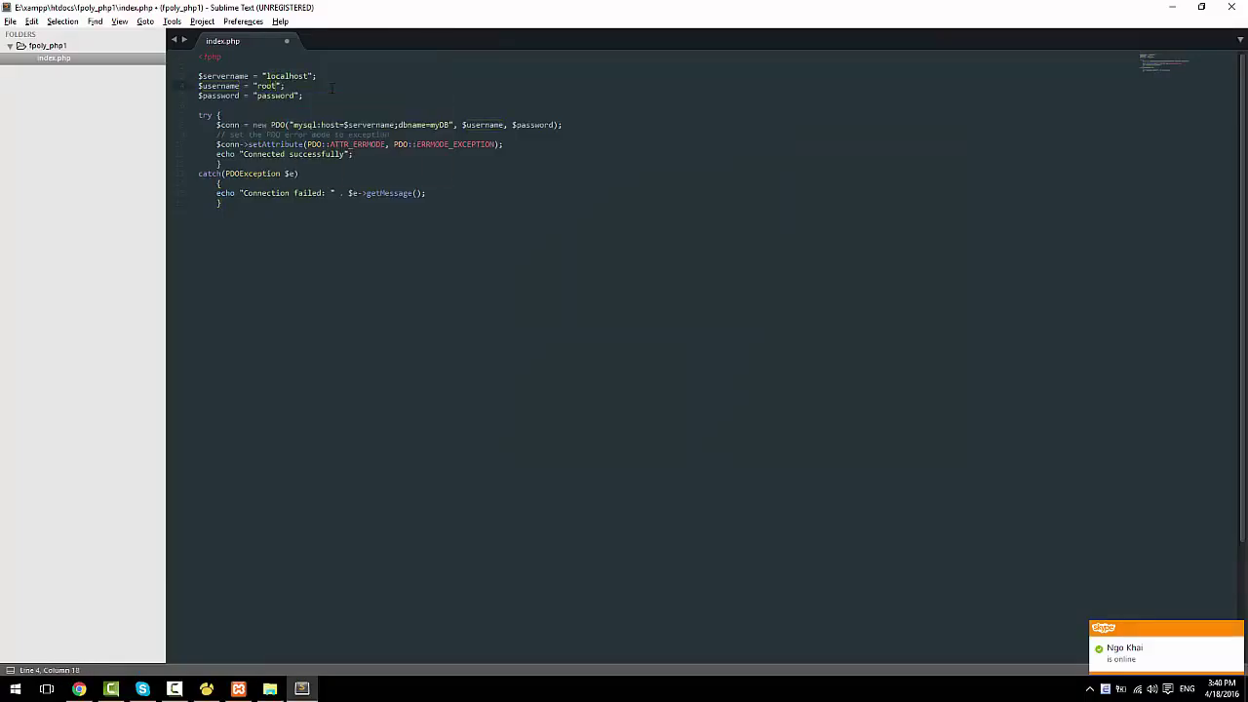
key(ctrl+d)
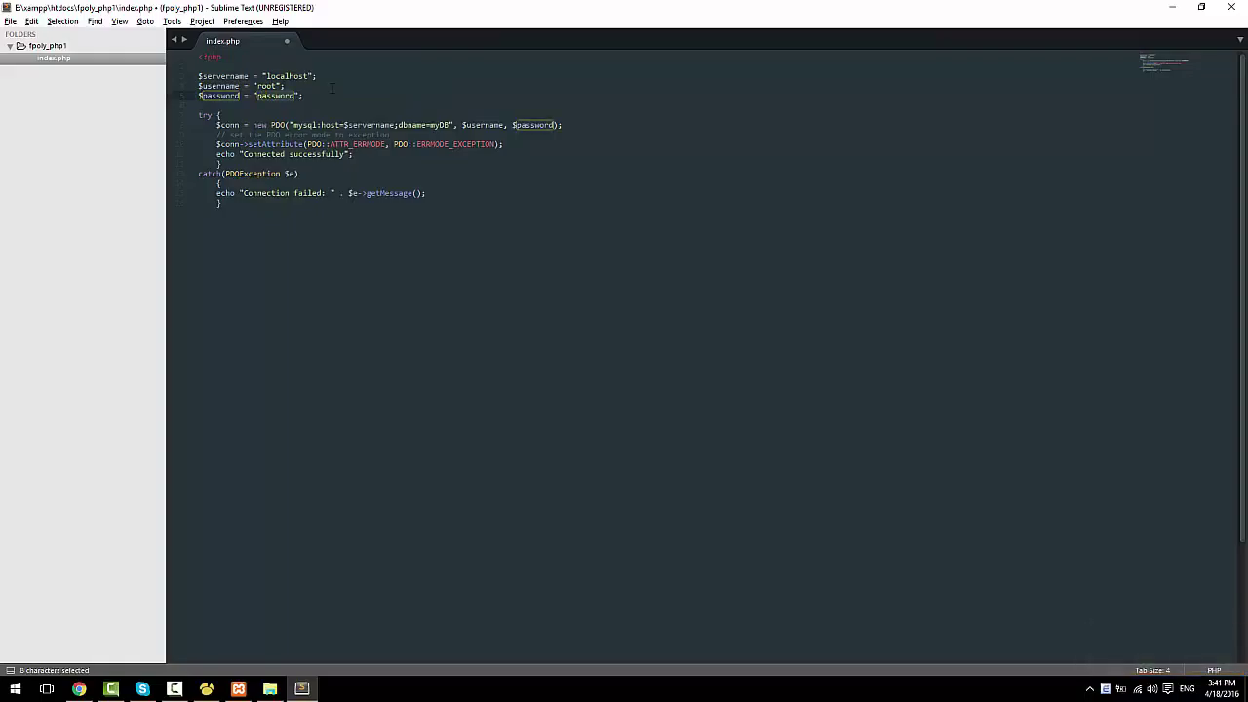
key(BackSpace)
key(ctrl+s)
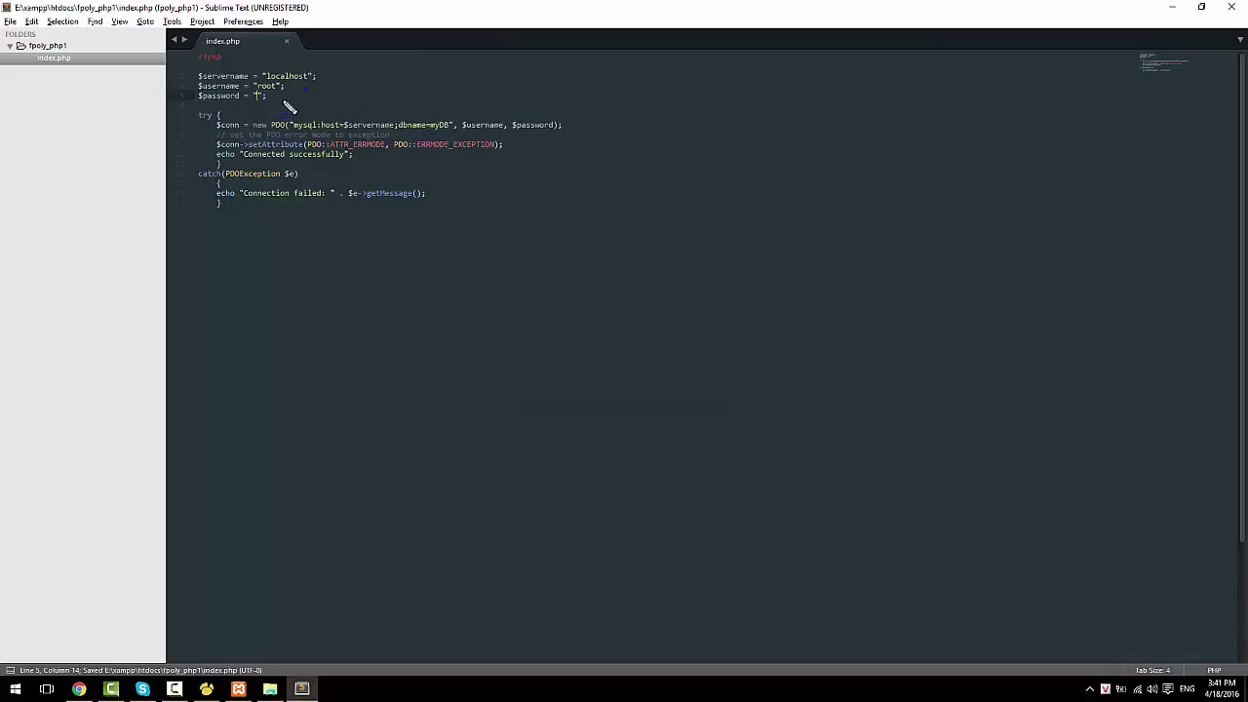
Step: Duplicate the $password line onto a new line below it
click(302, 93)
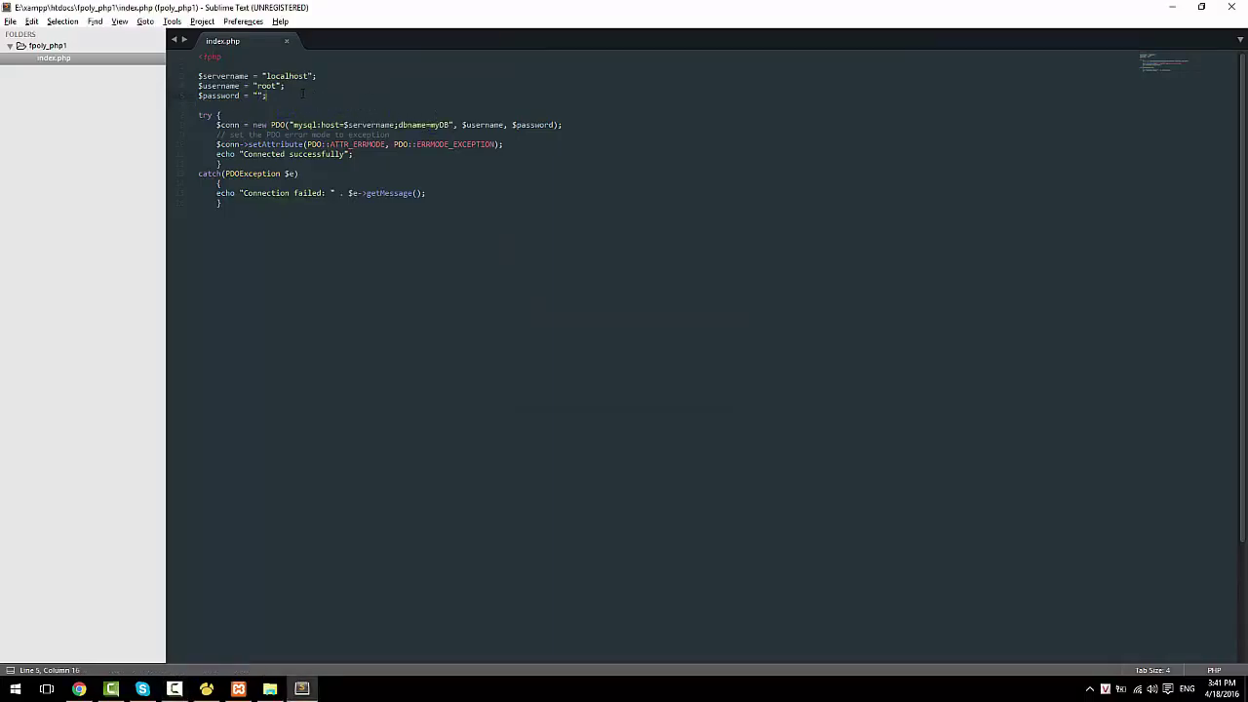
key(shift+Home)
key(ctrl+c)
key(End)
key(Return)
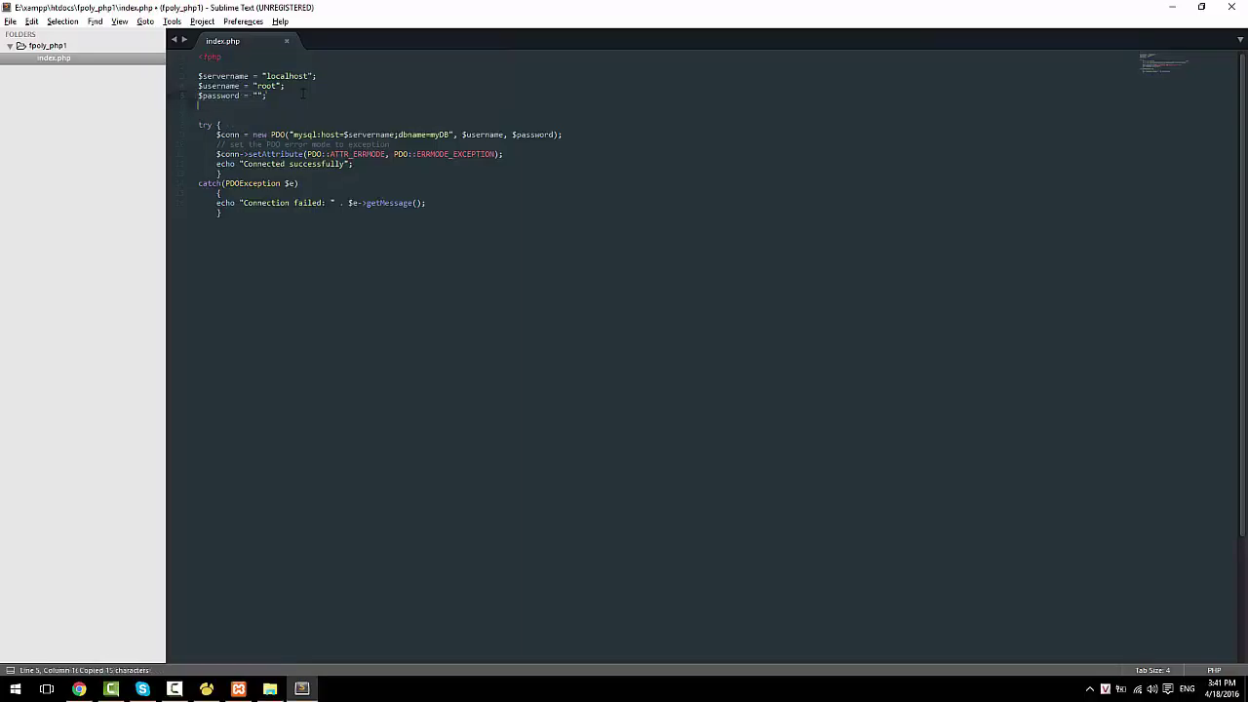
key(ctrl+v)
Step: Rename the duplicated variable to $dbname, checking the database name in Navicat
click(217, 104)
double_click(238, 105)
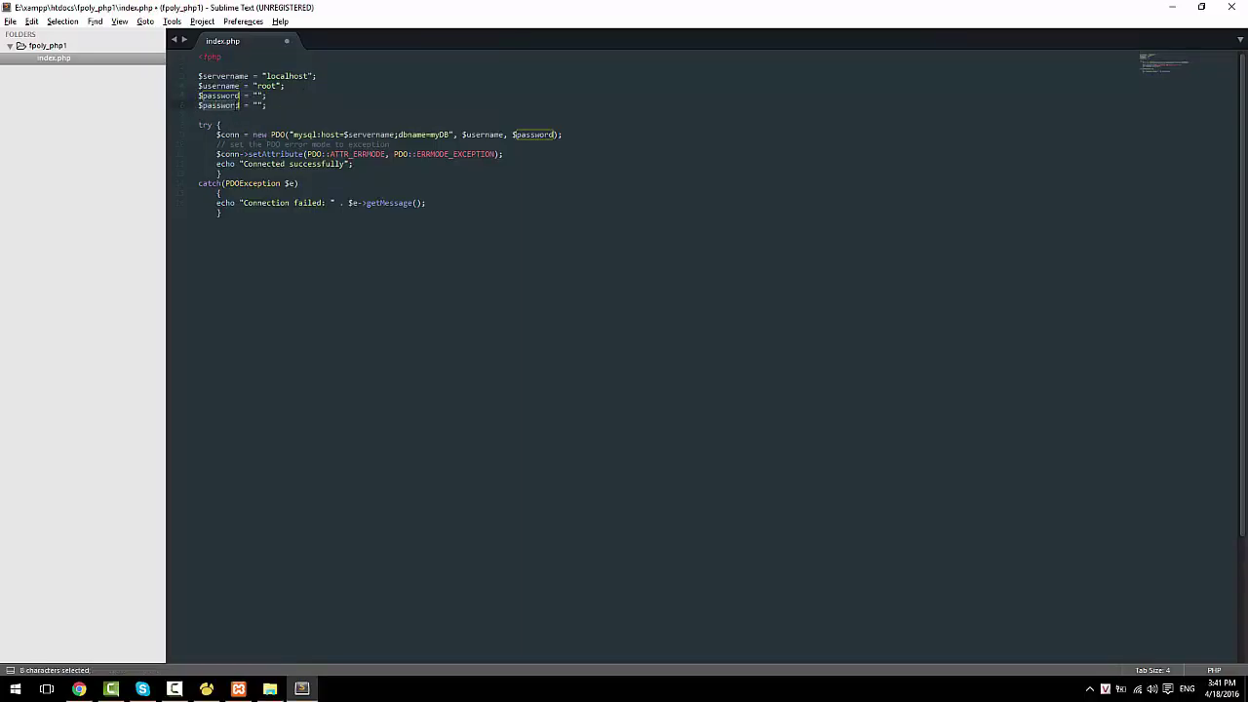
text(dbname)
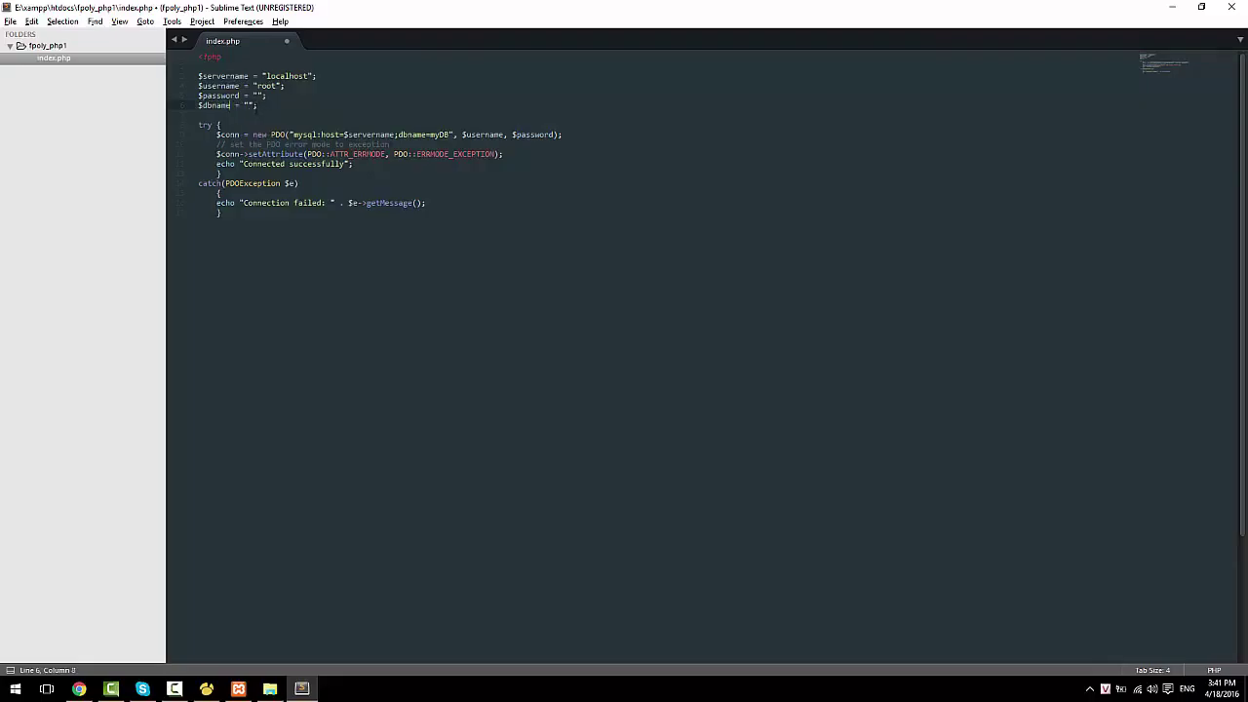
key(Right)
key(Right)
key(Right)
key(Right)
click(206, 689)
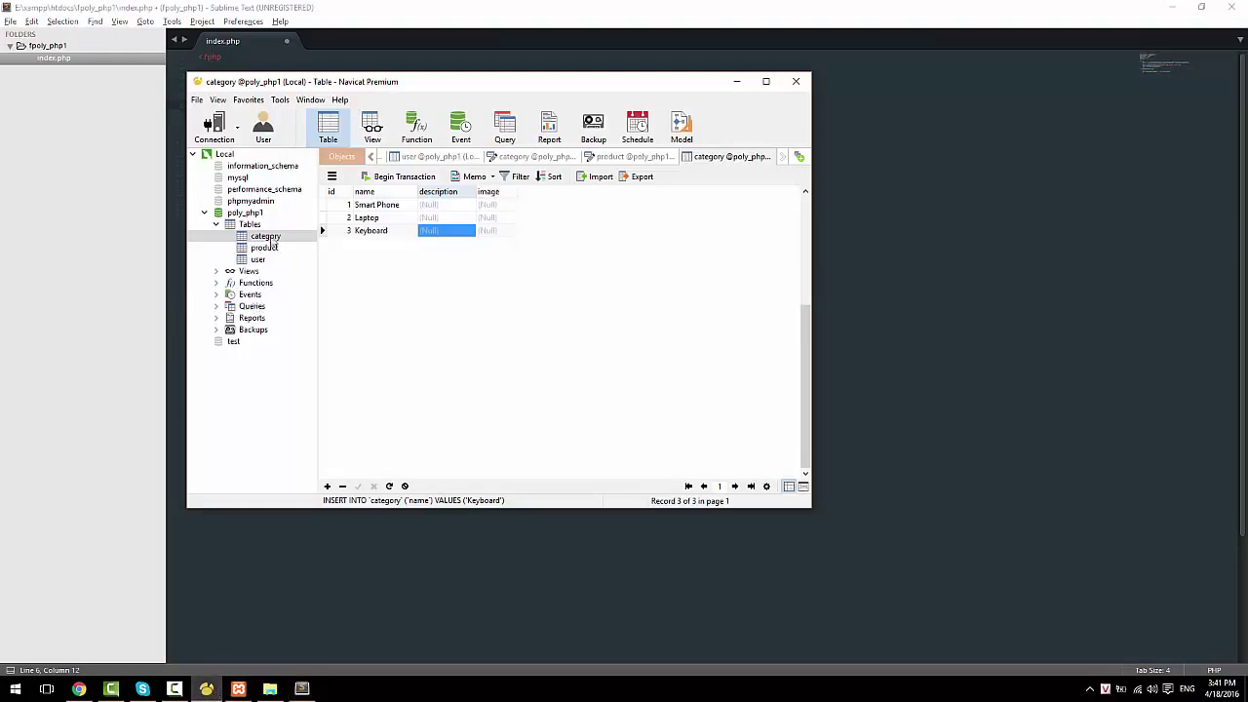
click(301, 688)
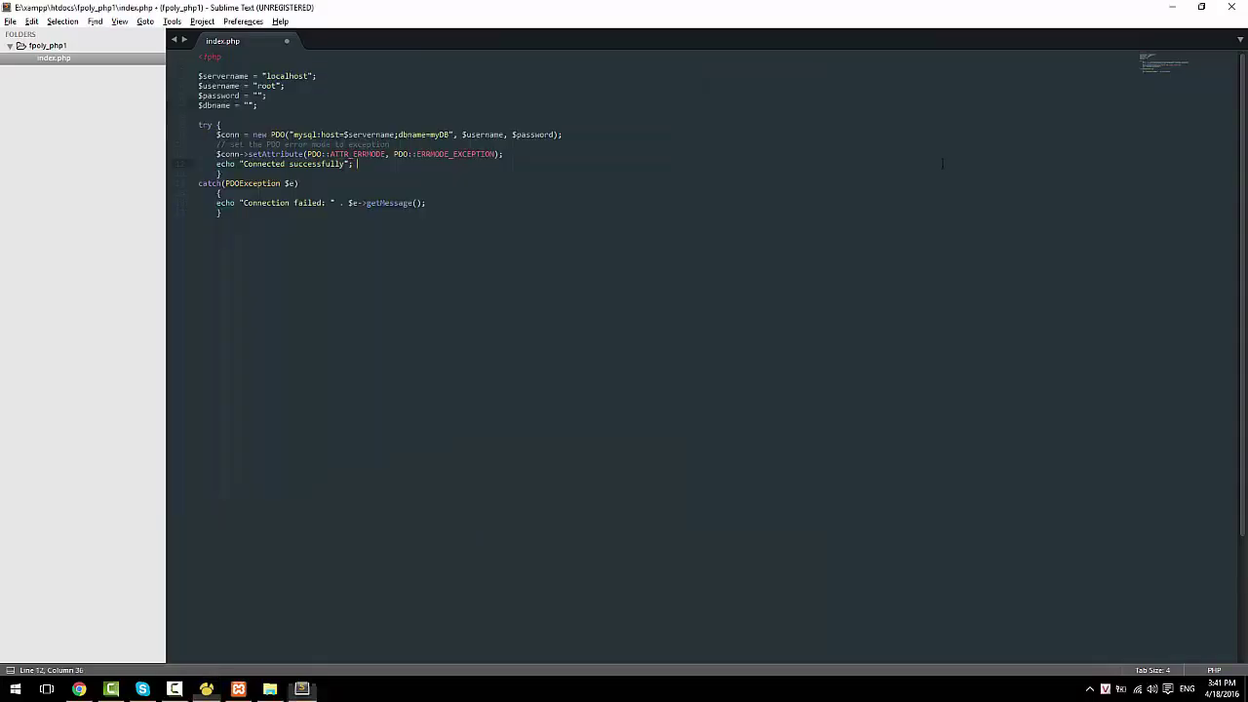
Step: Set $dbname to "poly_php1" and save index.php
click(353, 163)
click(247, 104)
text(poly_)
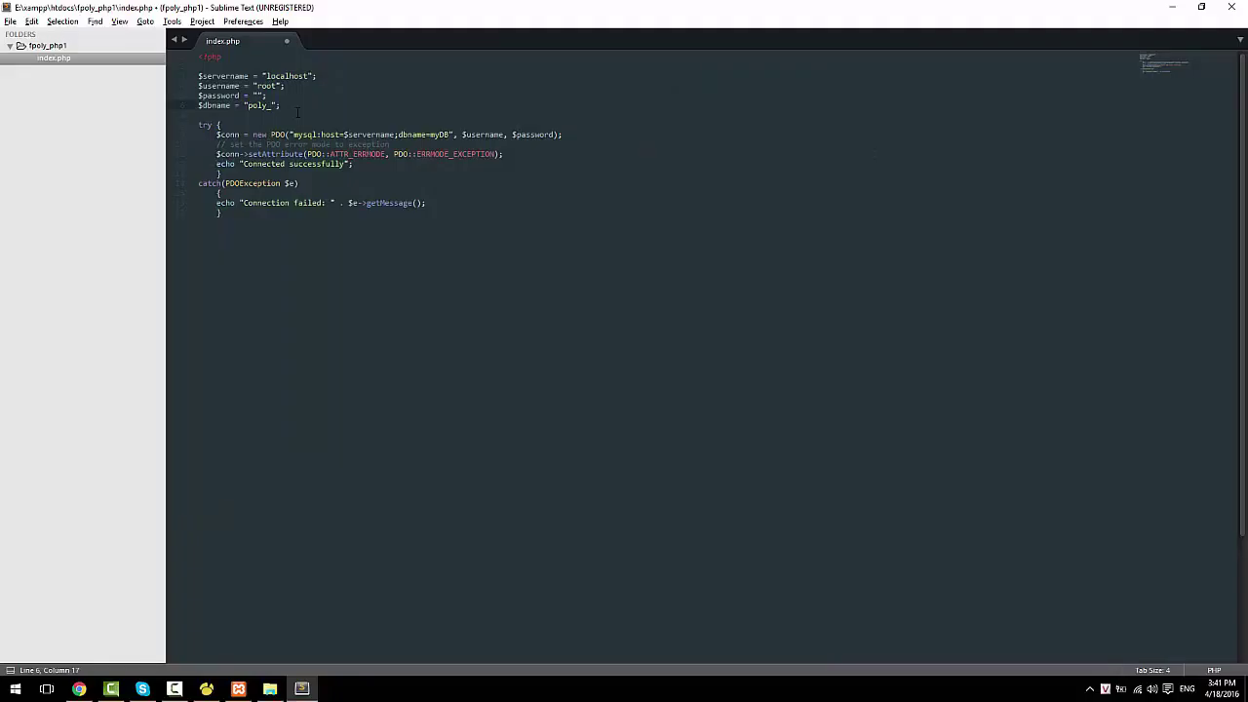
text(php1)
key(ctrl+s)
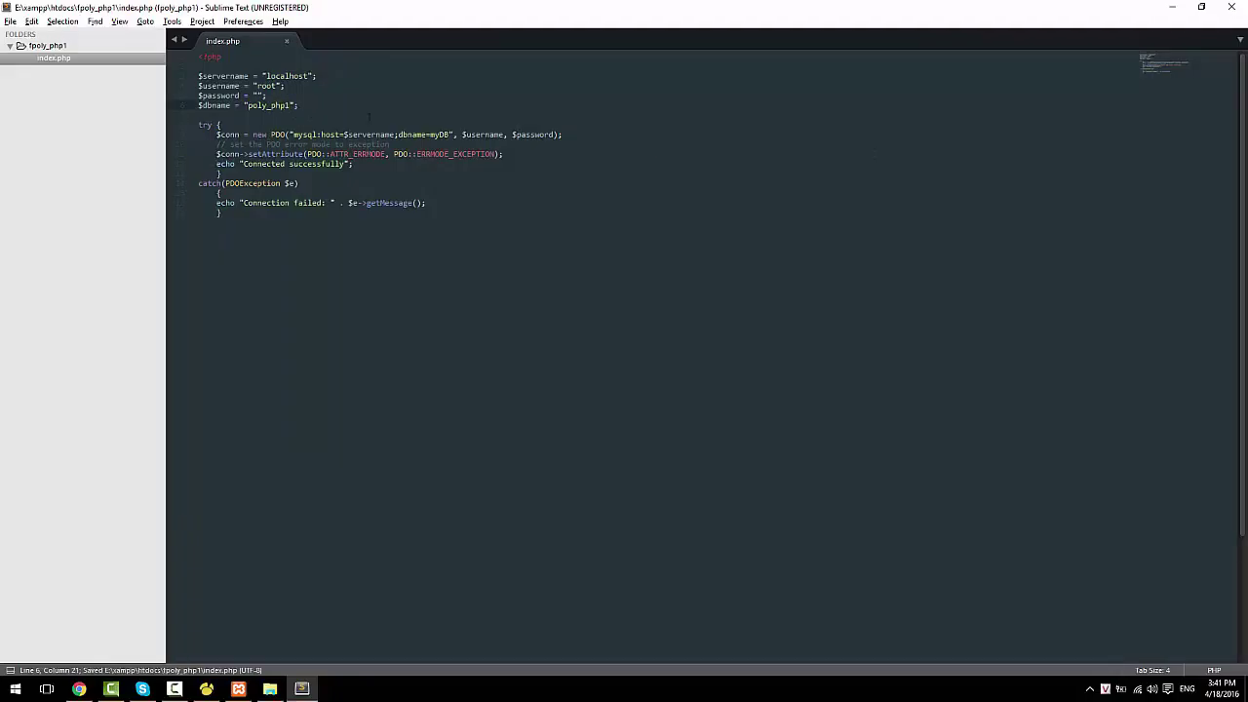
Step: Replace myDB in the PDO connection string with $dbname and save
double_click(439, 136)
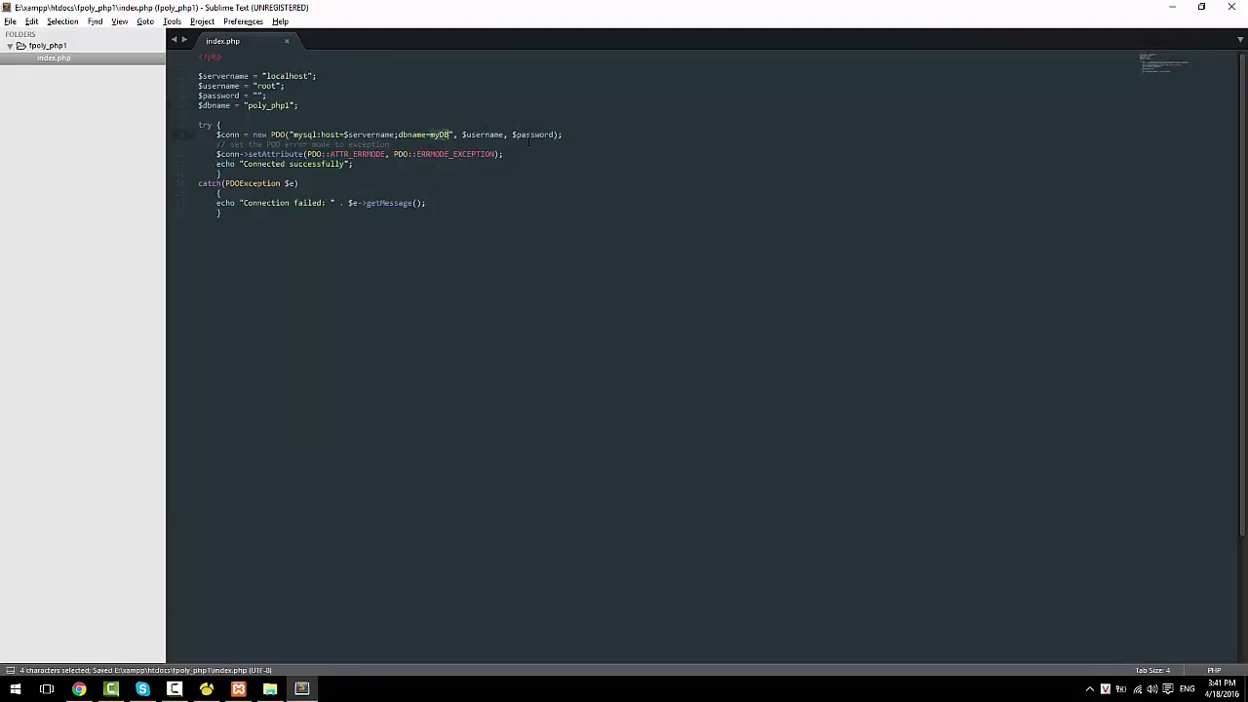
key(BackSpace)
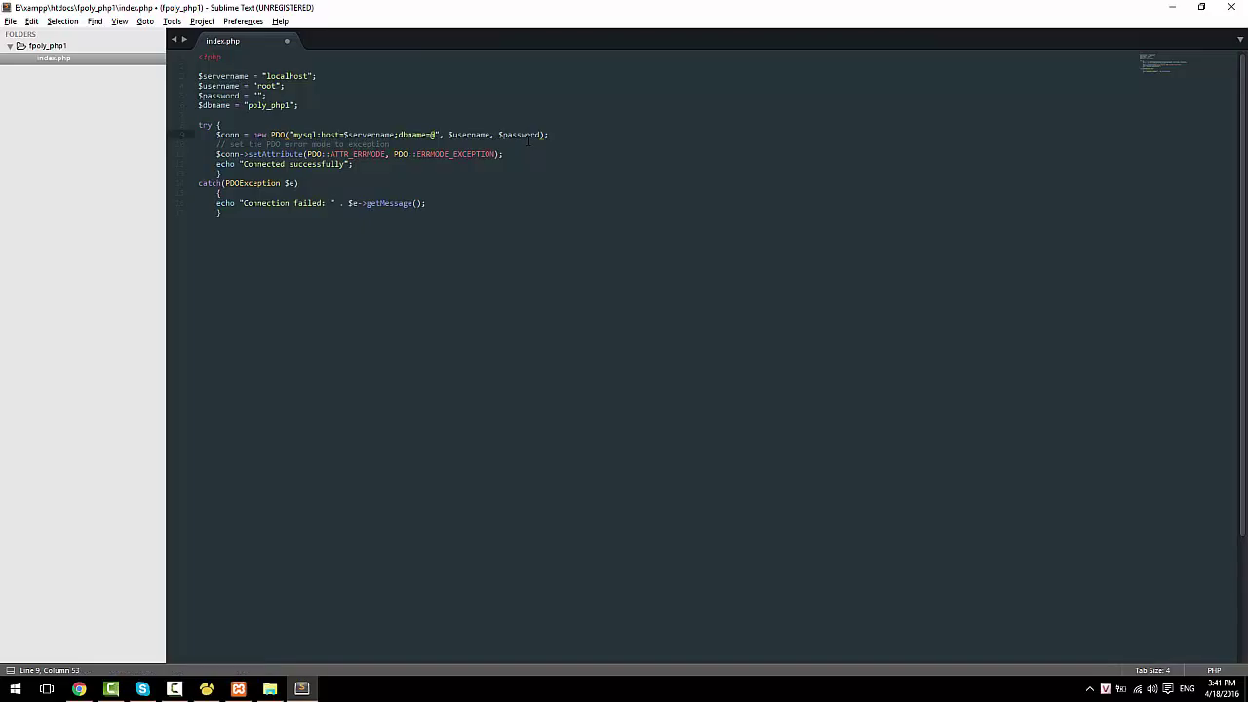
text(@)
key(BackSpace)
text($dbname)
key(ctrl+s)
Step: Unindent the try block's closing brace and select the 'Connected successfully' echo line
click(396, 173)
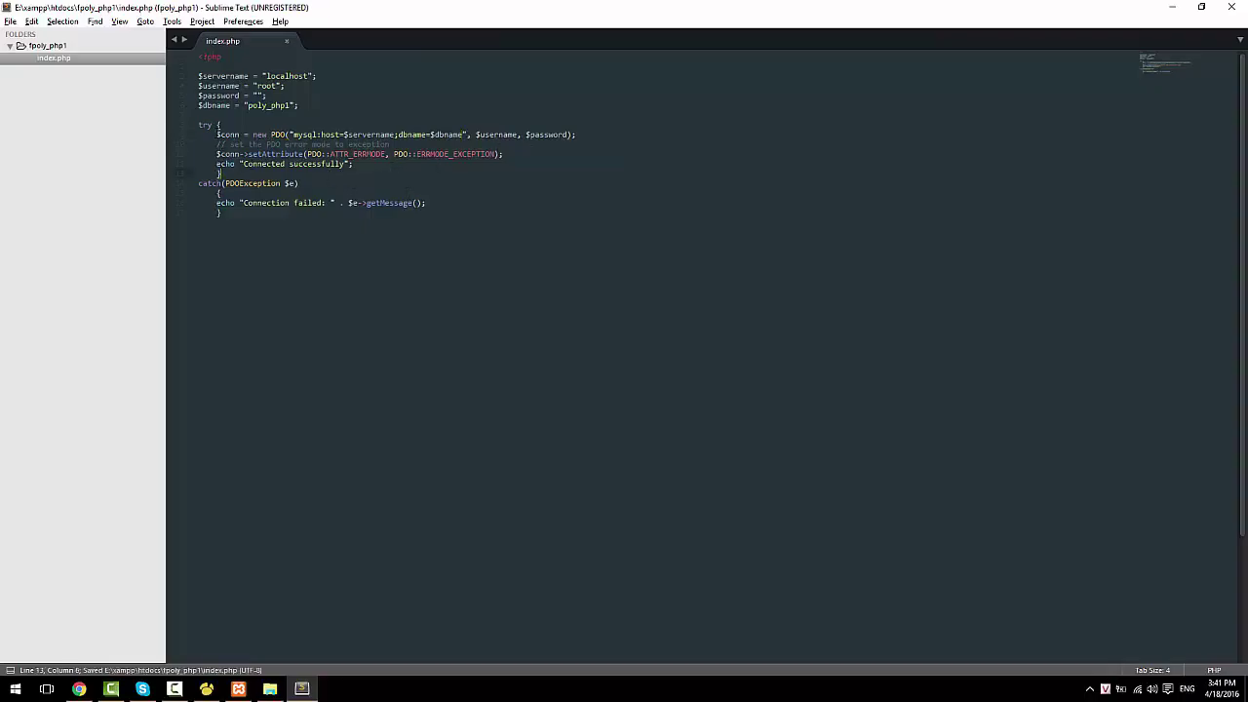
key(Home)
key(BackSpace)
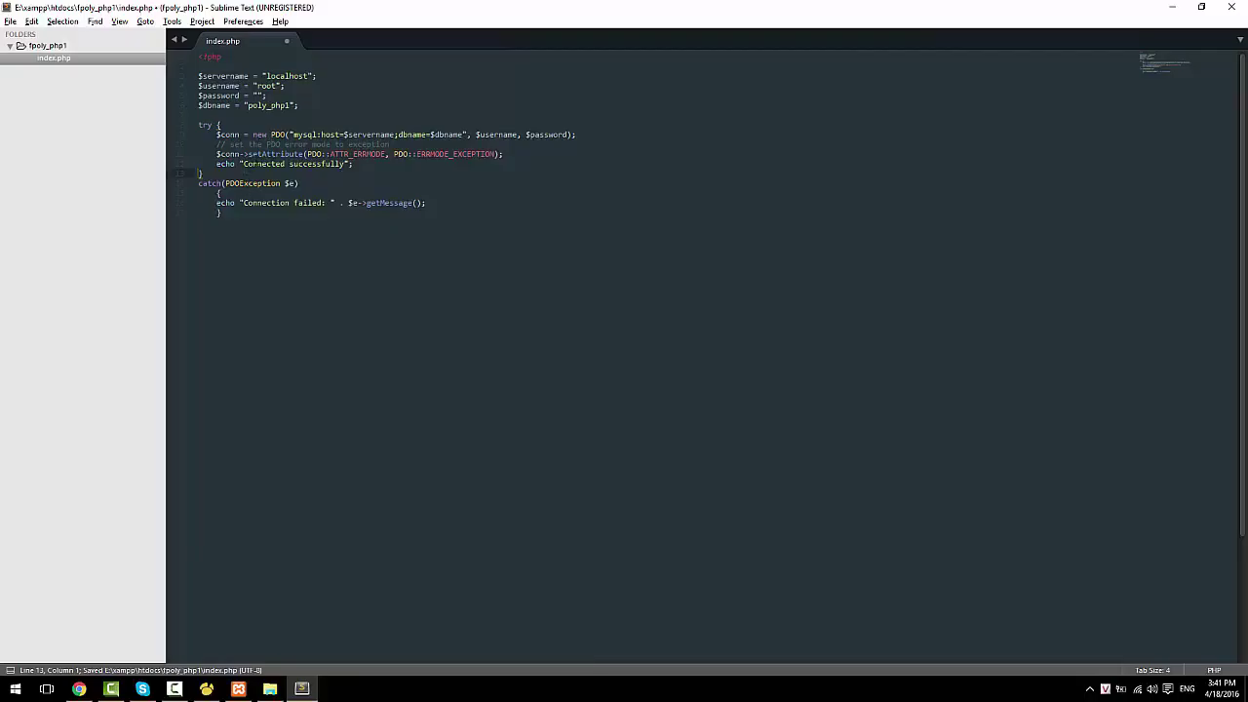
drag(217, 164, 357, 163)
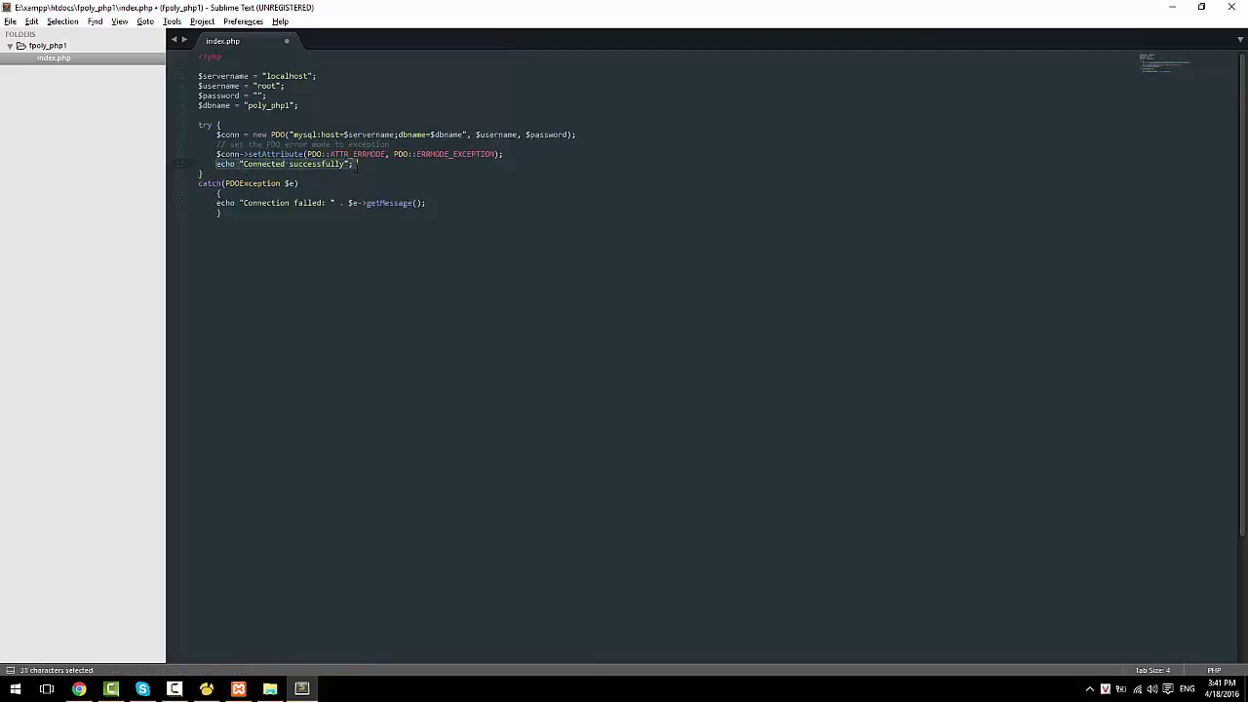